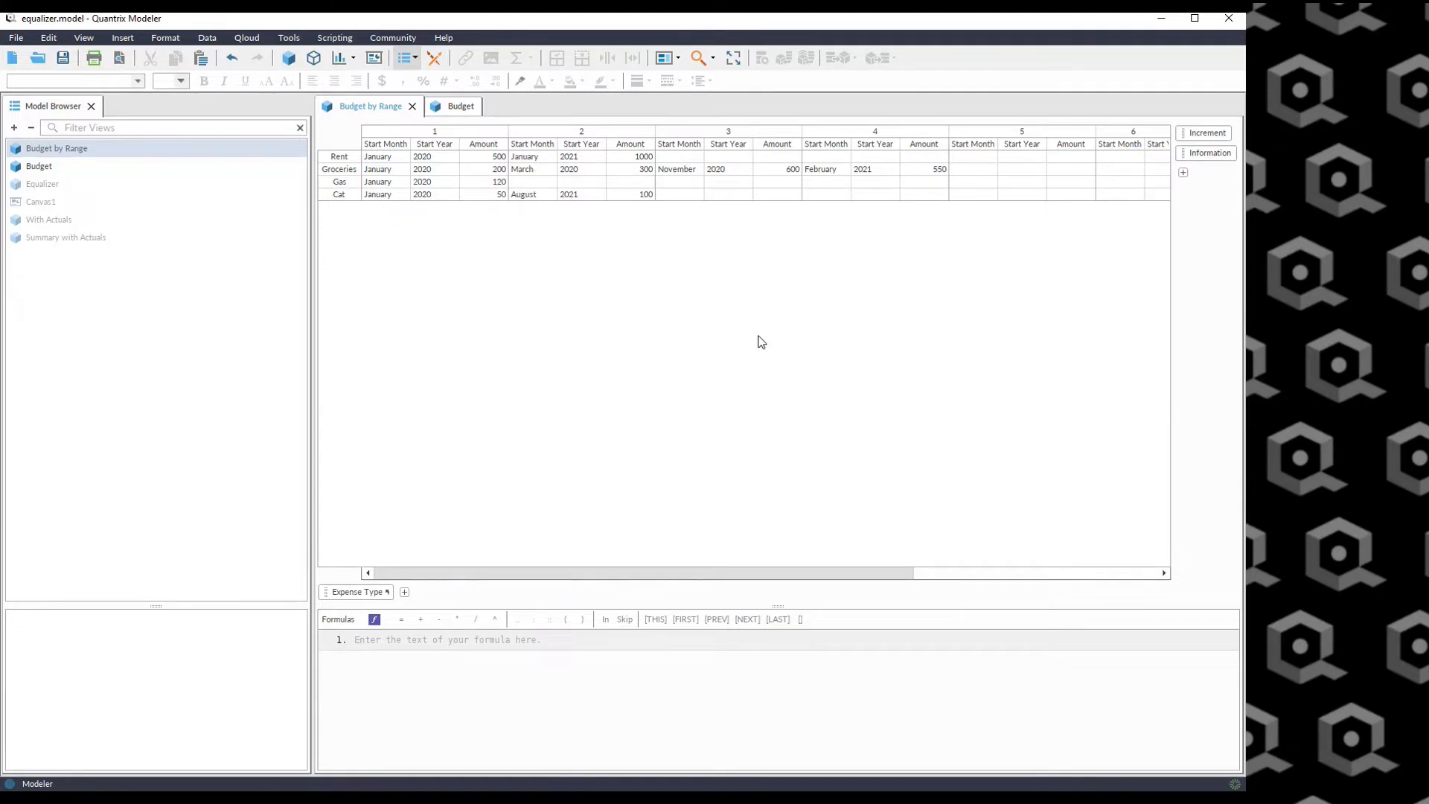
Compare the Rent entries in the Budget by Range view with the monthly amounts in the Budget view.
click(337, 156)
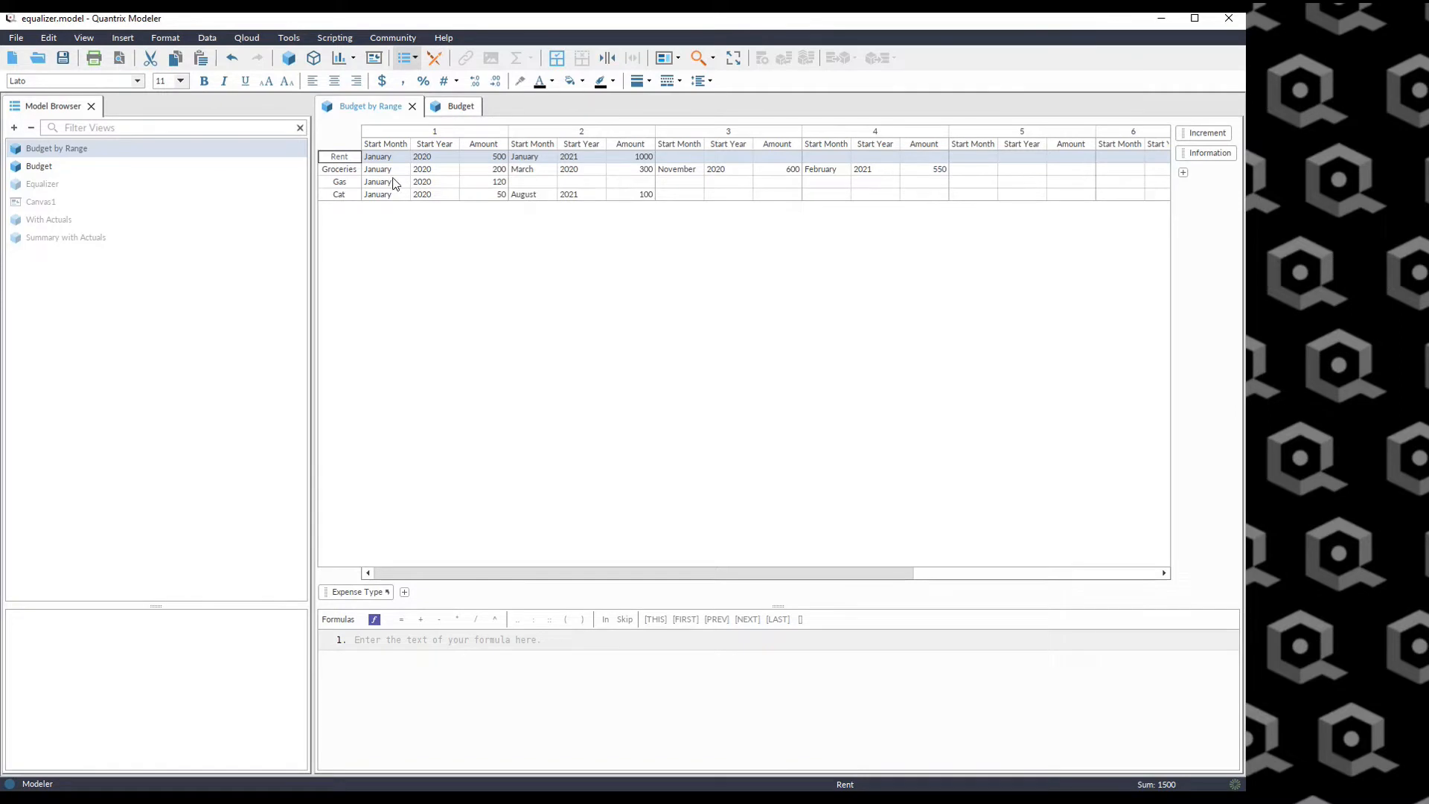
drag(379, 157, 628, 157)
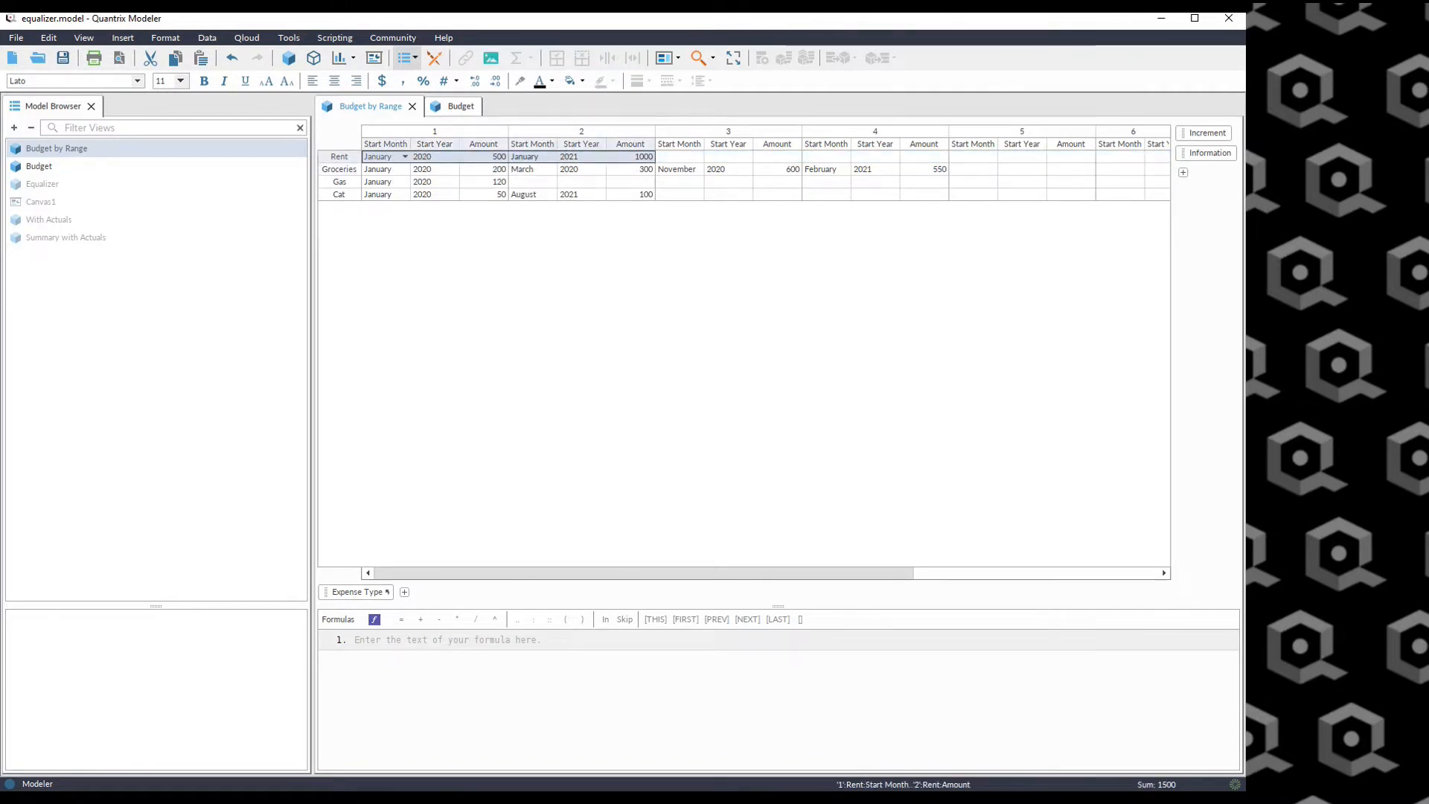
click(629, 347)
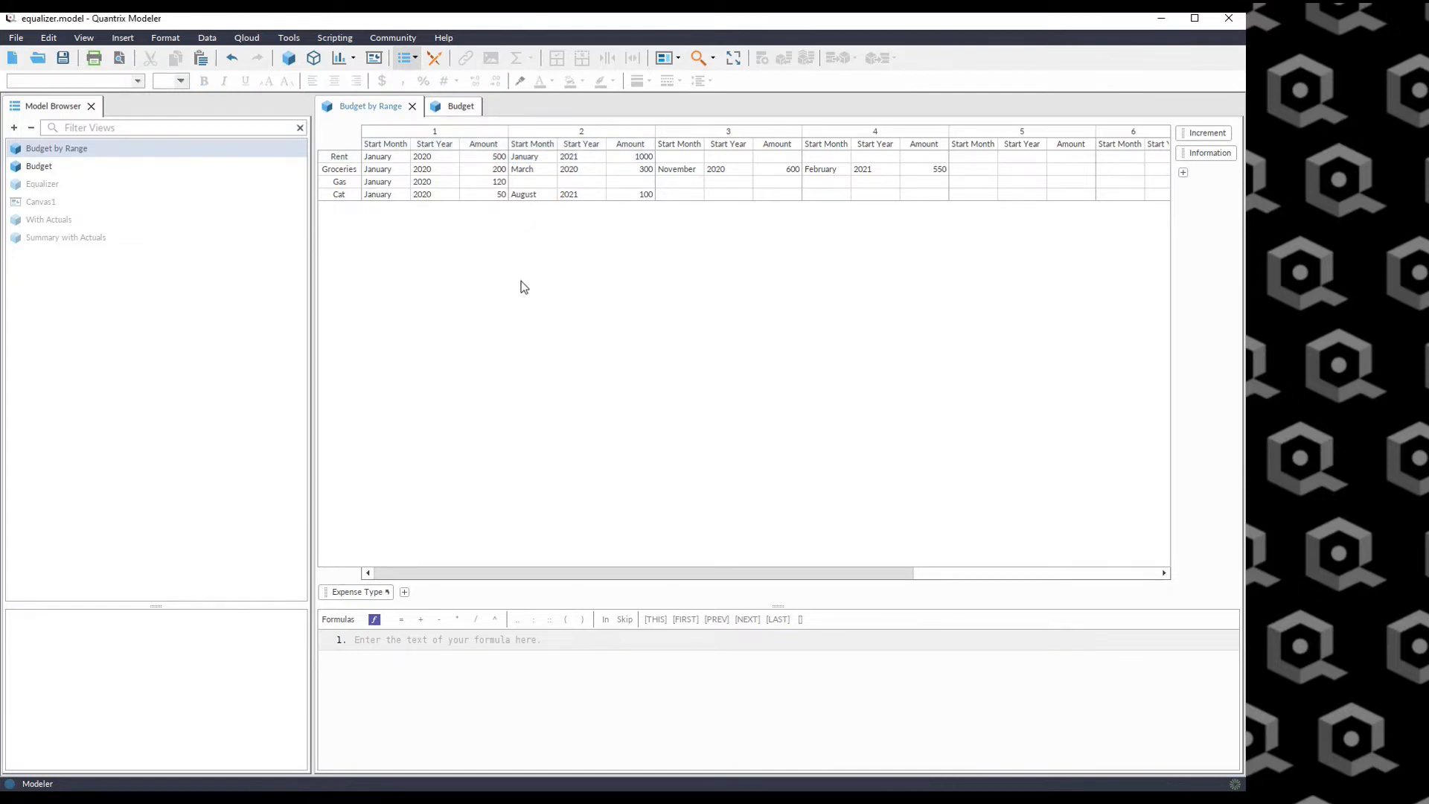
click(455, 106)
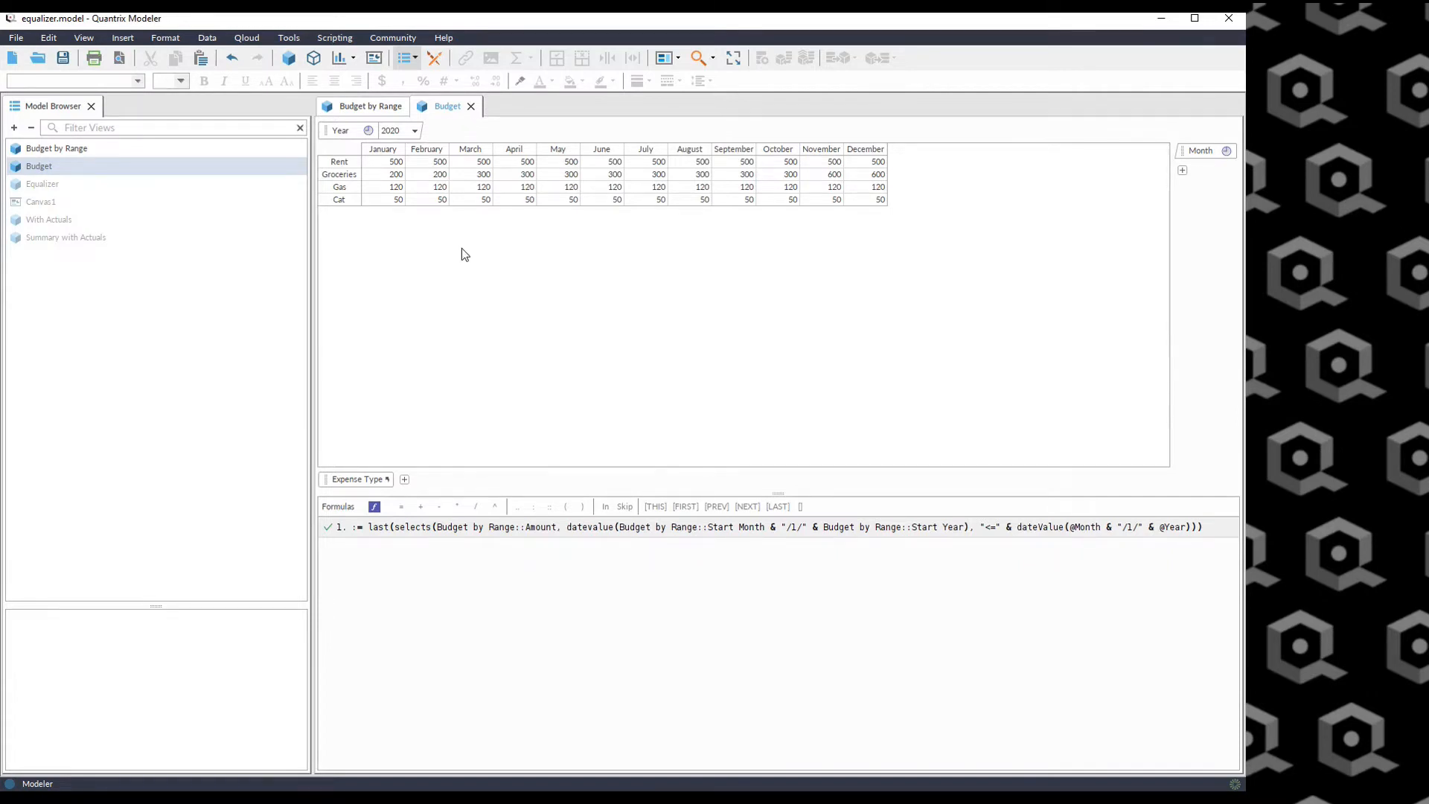
click(415, 131)
click(375, 106)
click(371, 106)
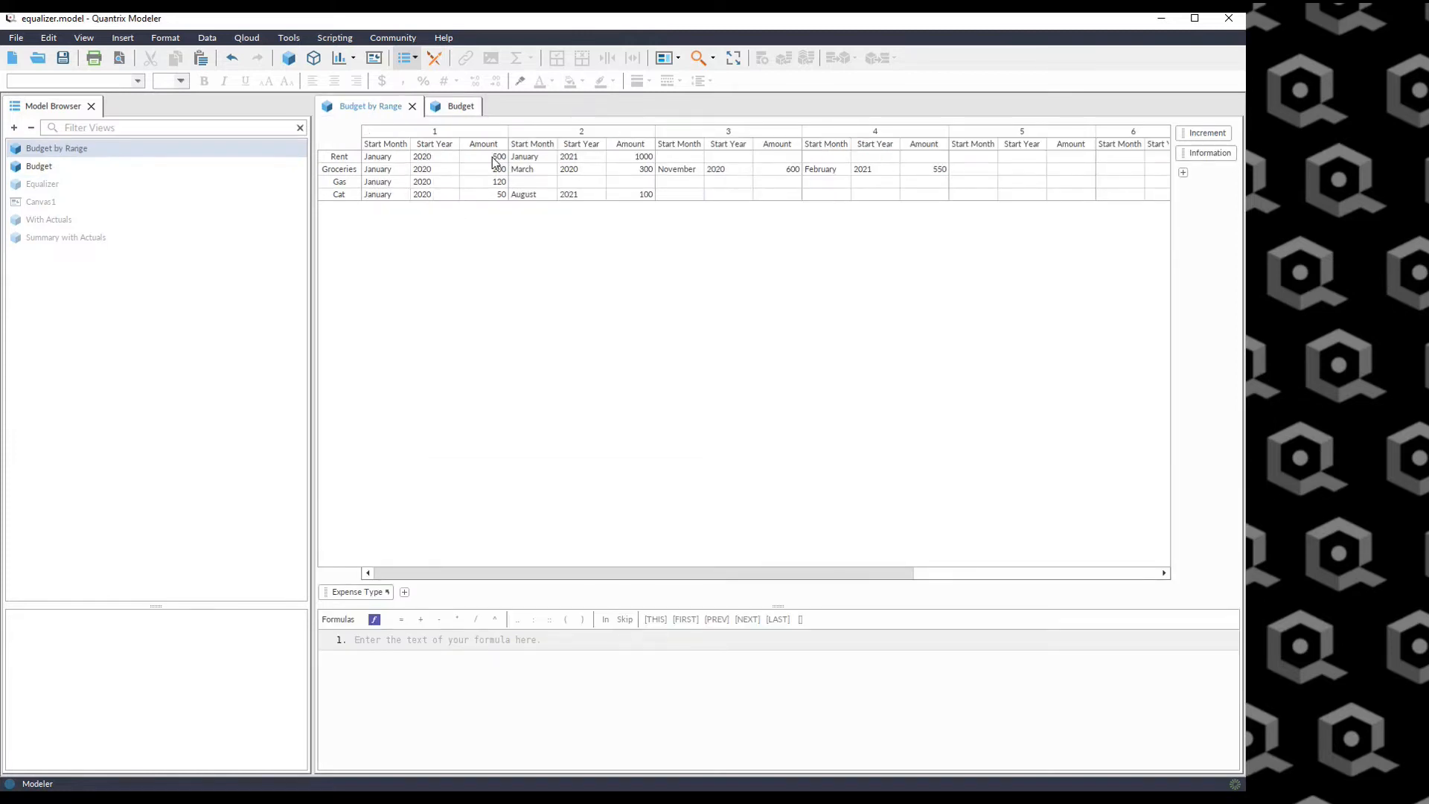
click(441, 157)
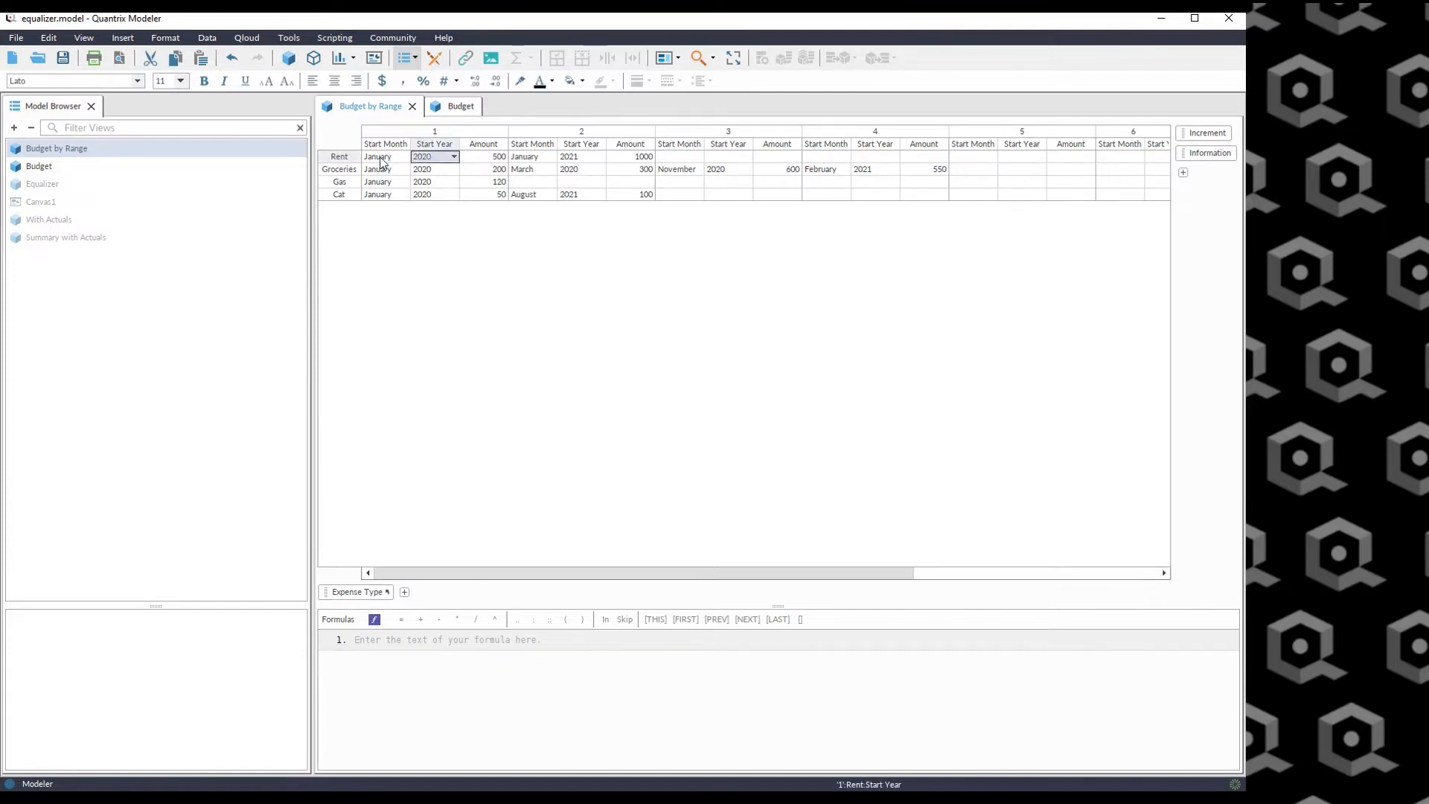
click(482, 157)
click(458, 107)
drag(387, 162, 866, 161)
Switch the Budget view between years 2021 and 2020 and compare its amounts with the Budget by Range entries.
click(414, 130)
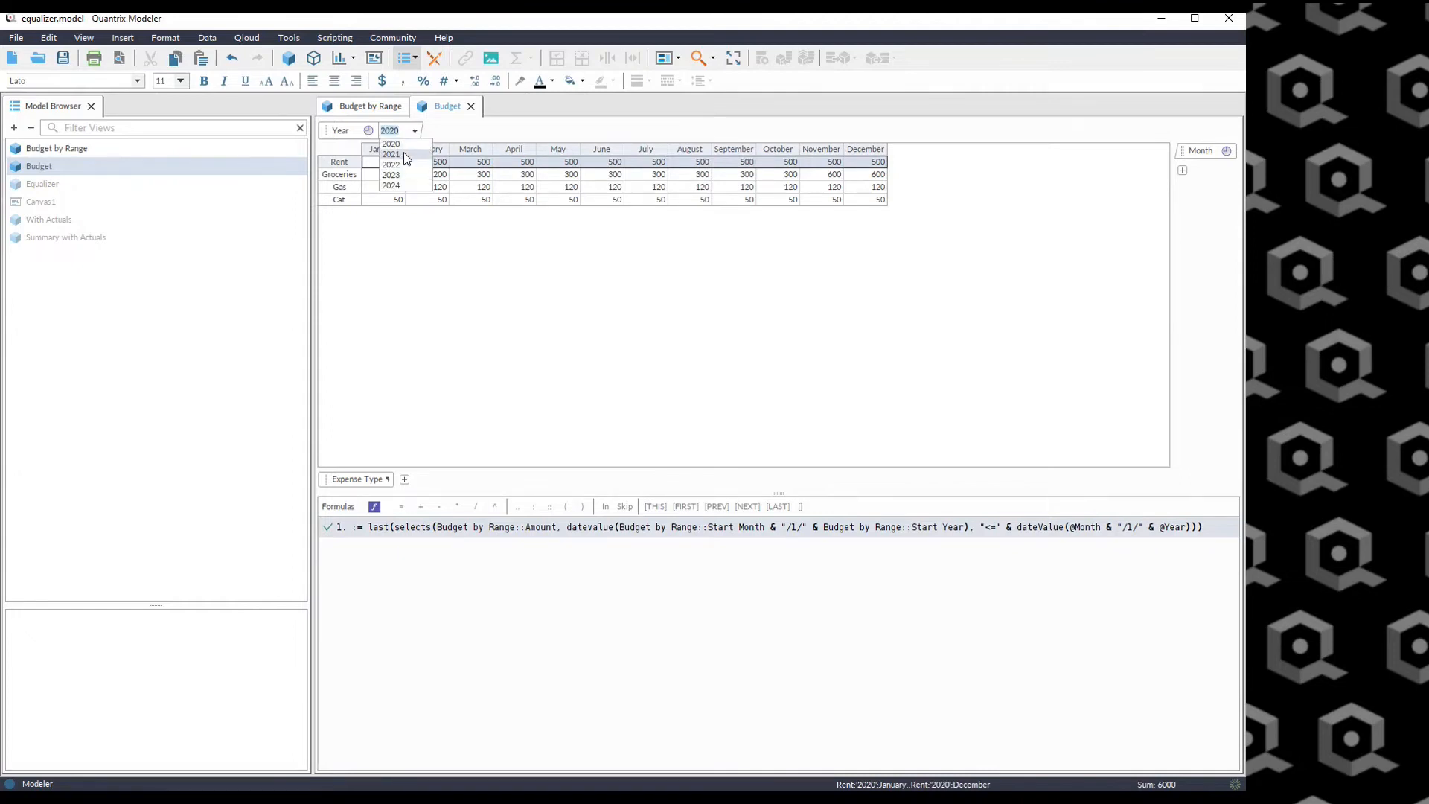
click(370, 106)
drag(522, 157, 644, 153)
click(450, 106)
click(426, 176)
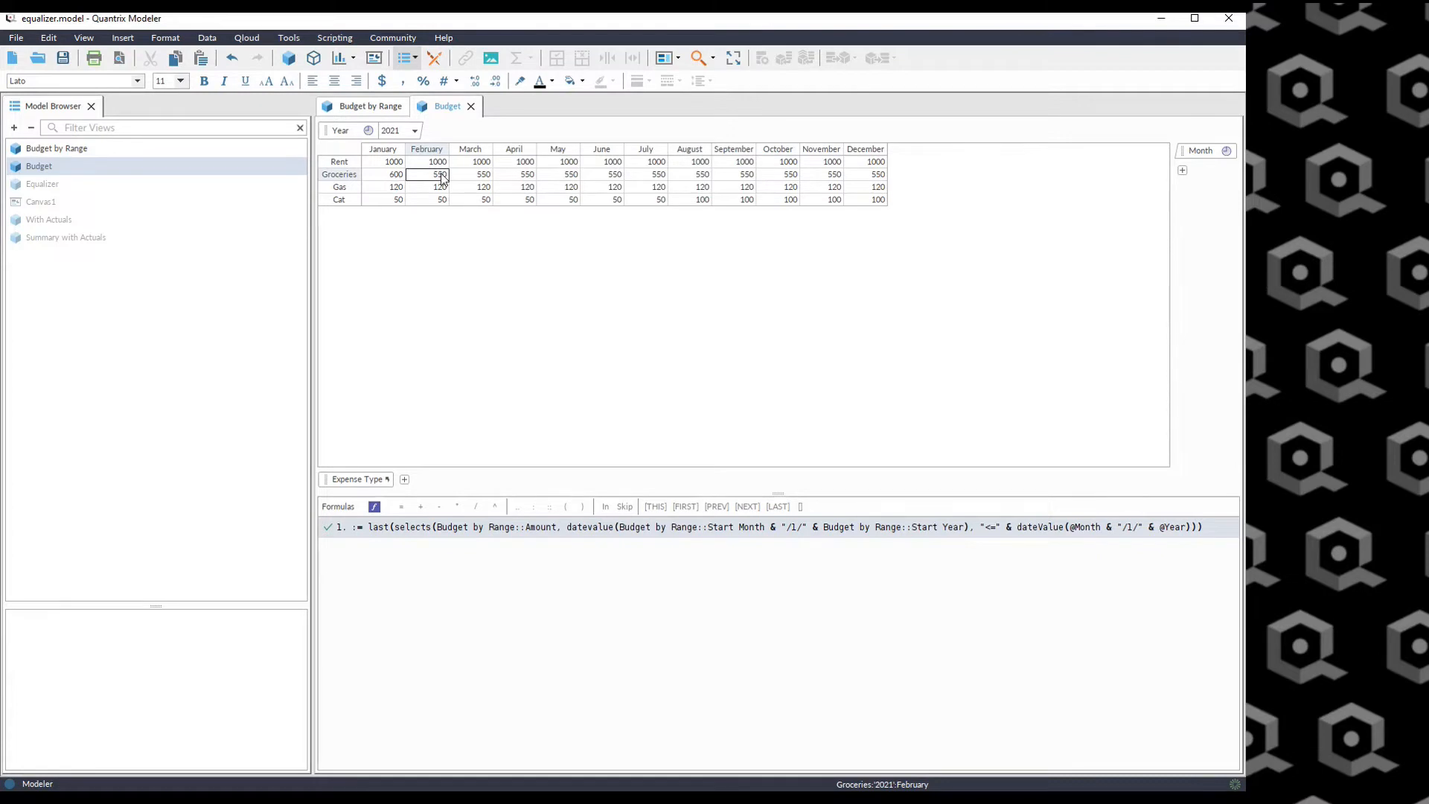
click(405, 133)
click(402, 143)
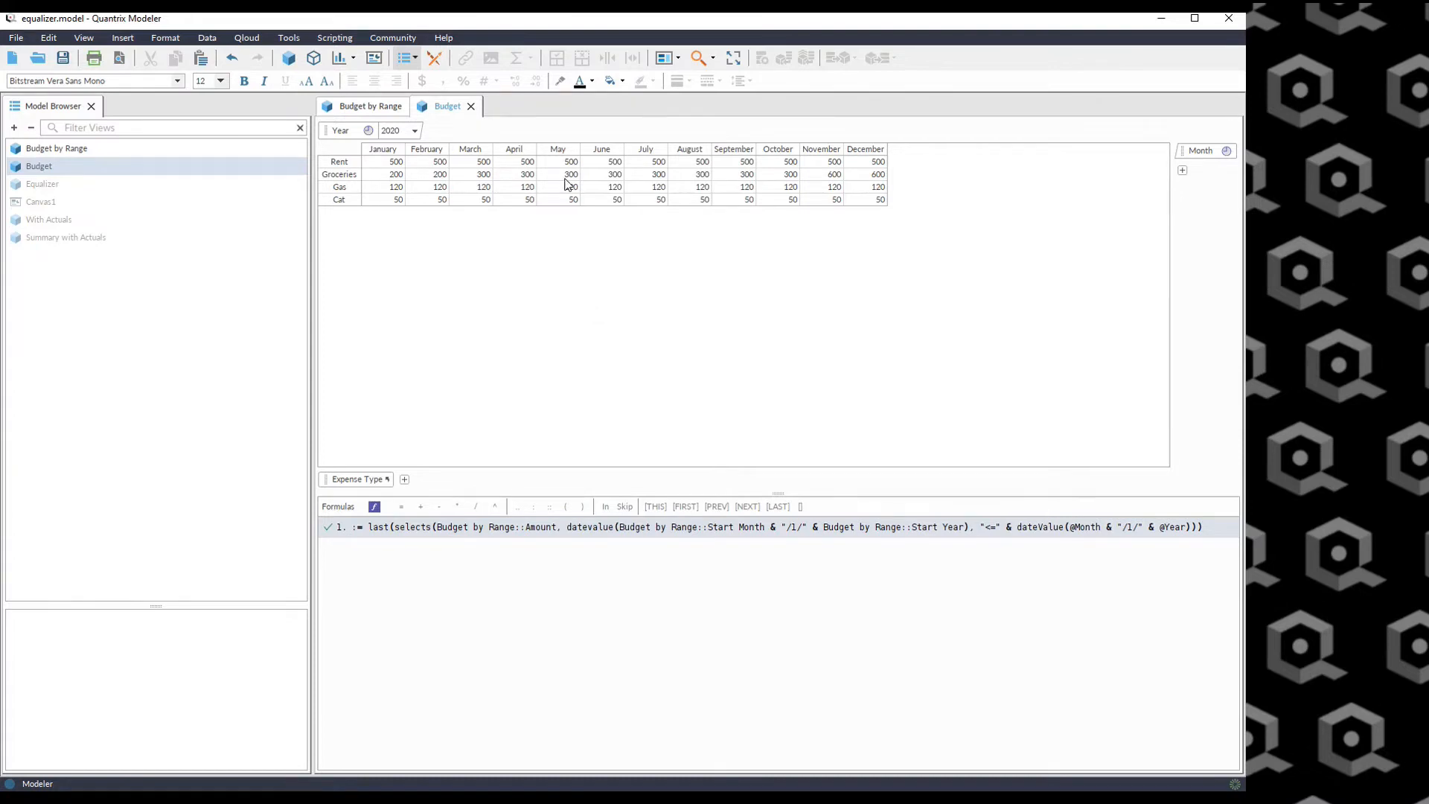
click(603, 176)
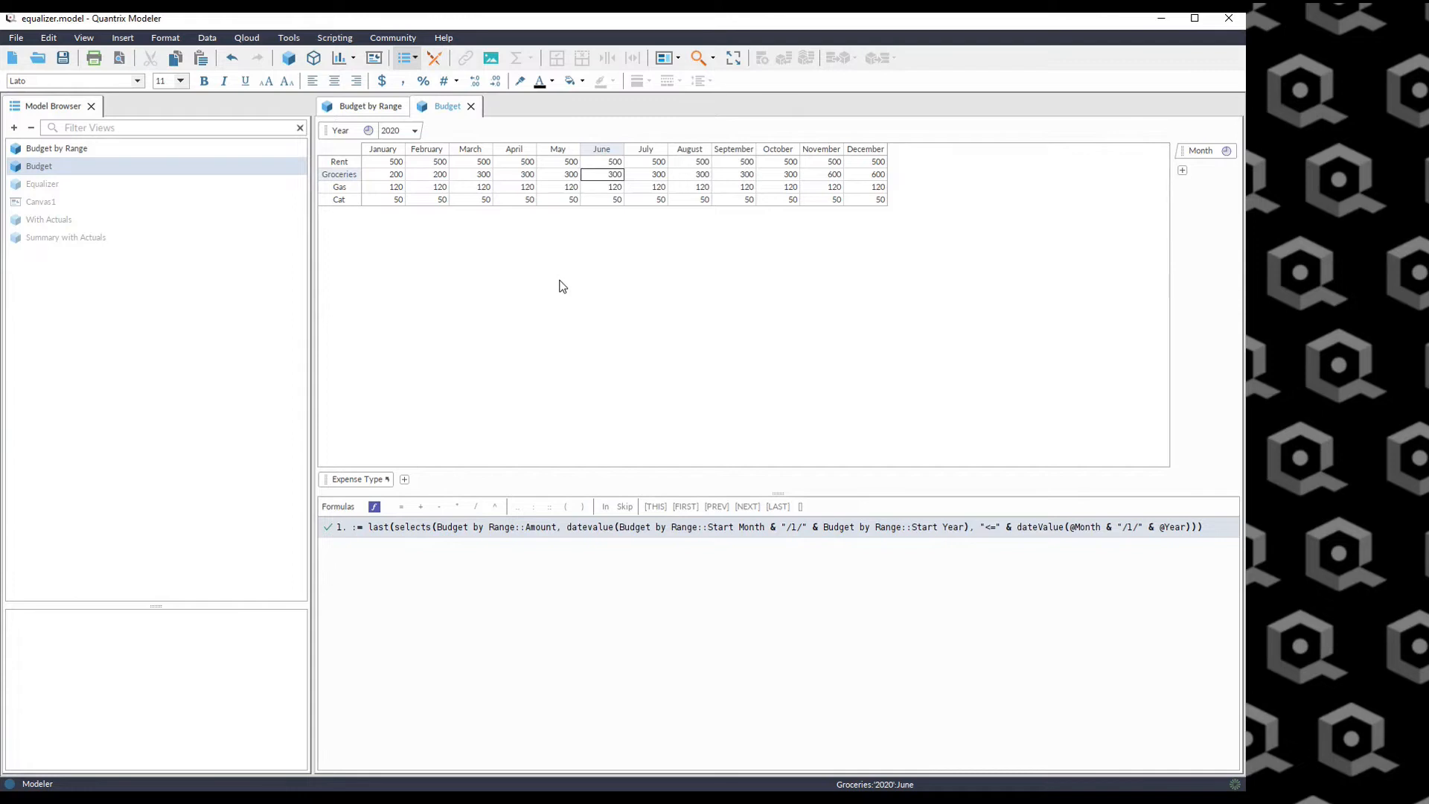
click(356, 108)
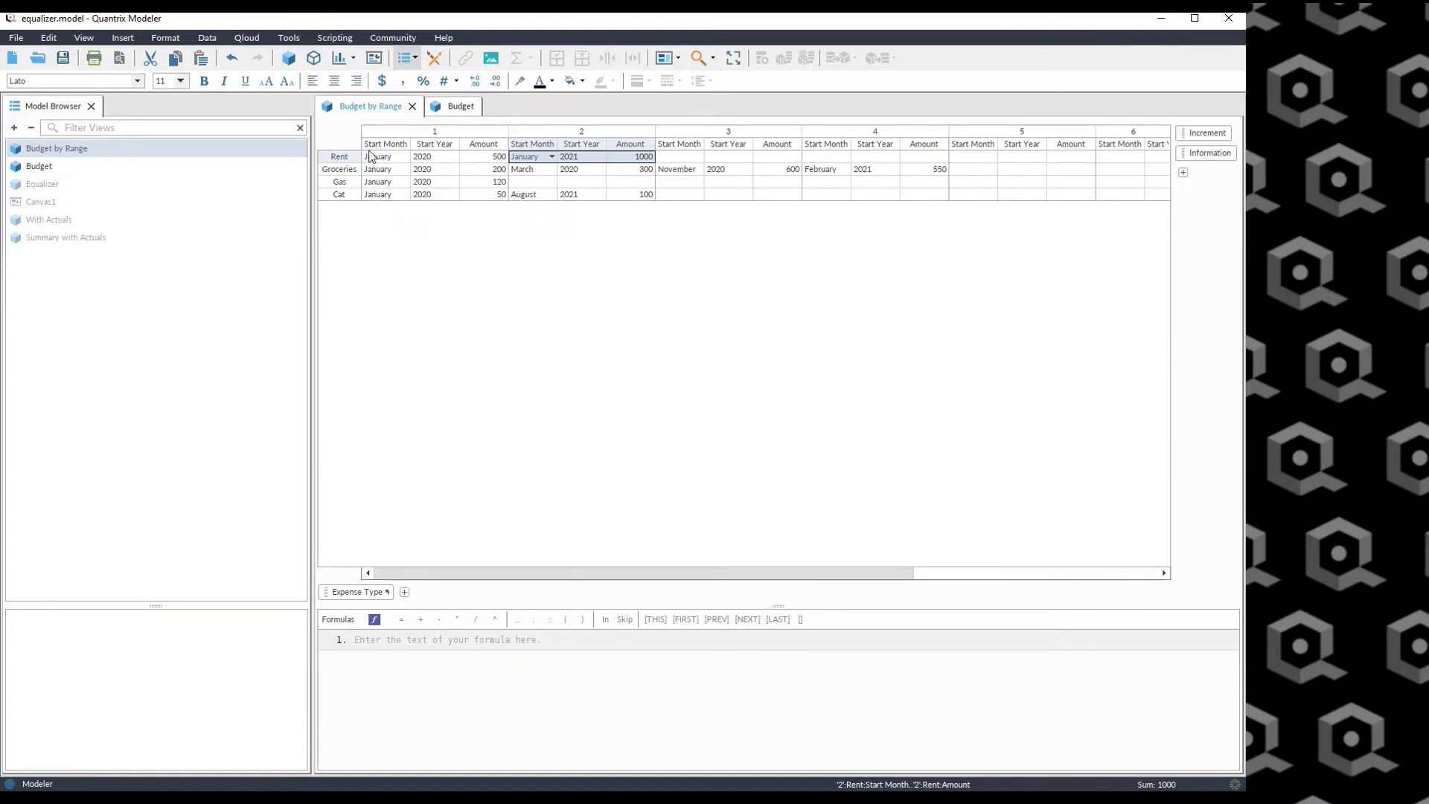
click(452, 108)
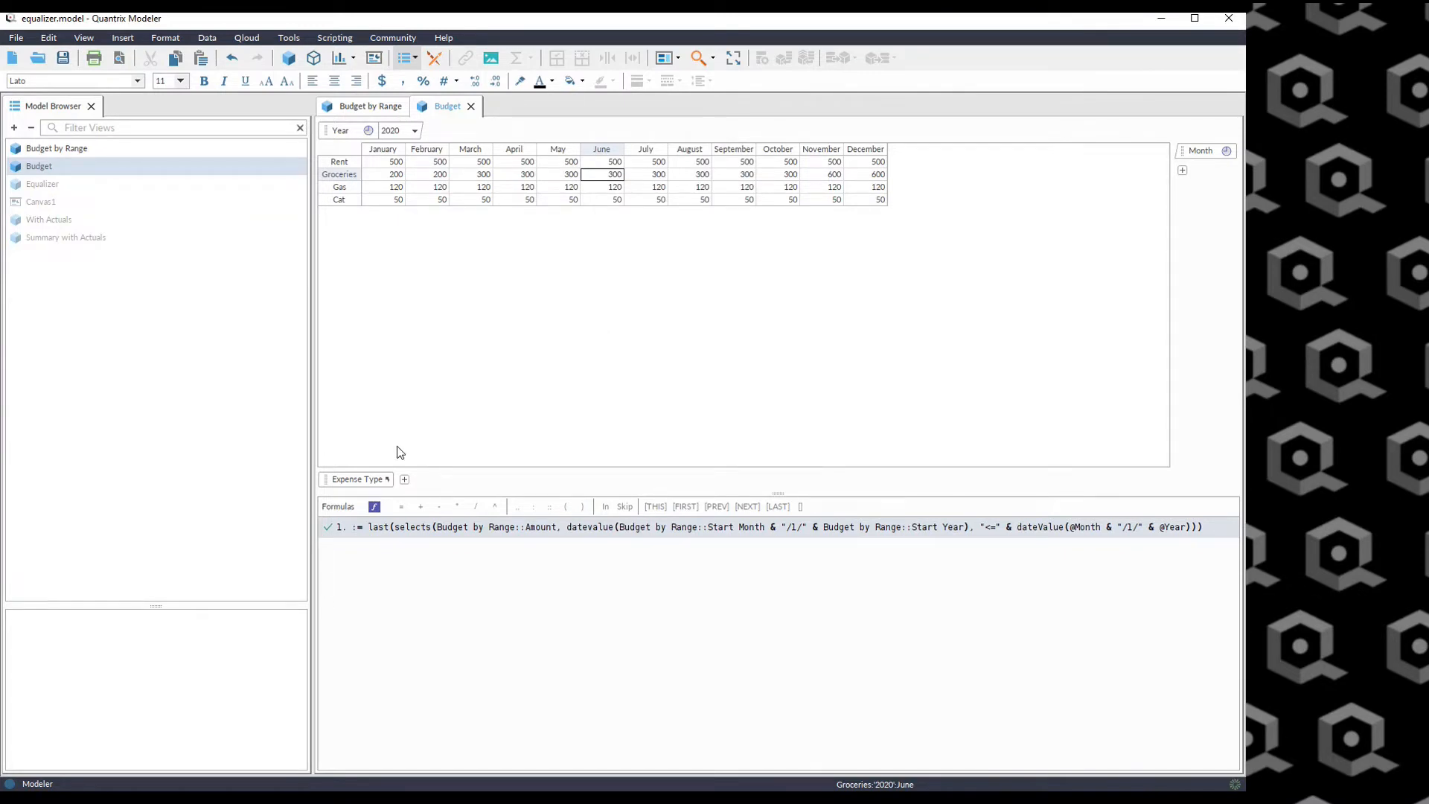
Add a new category named Override to the Budget view.
click(354, 481)
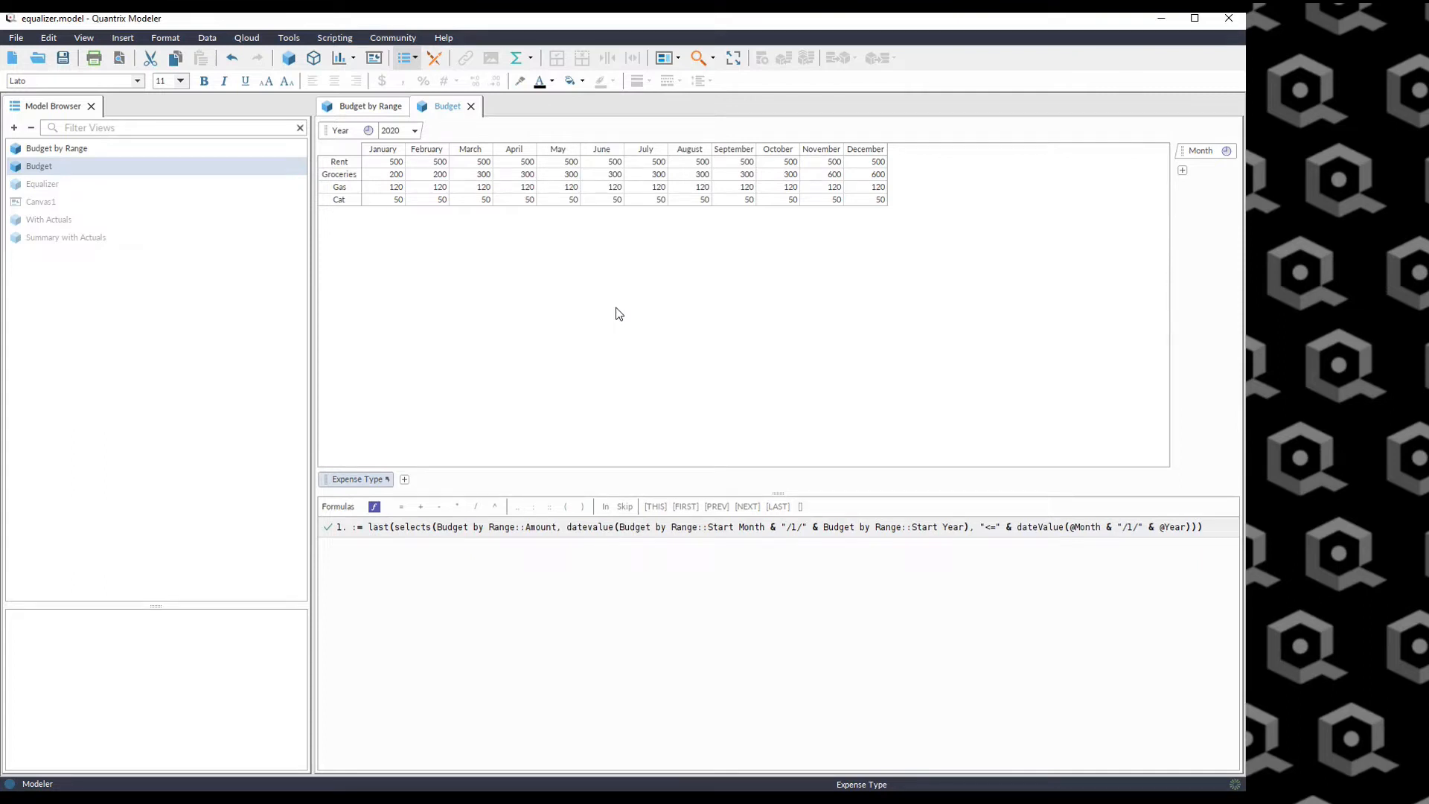
key(Return)
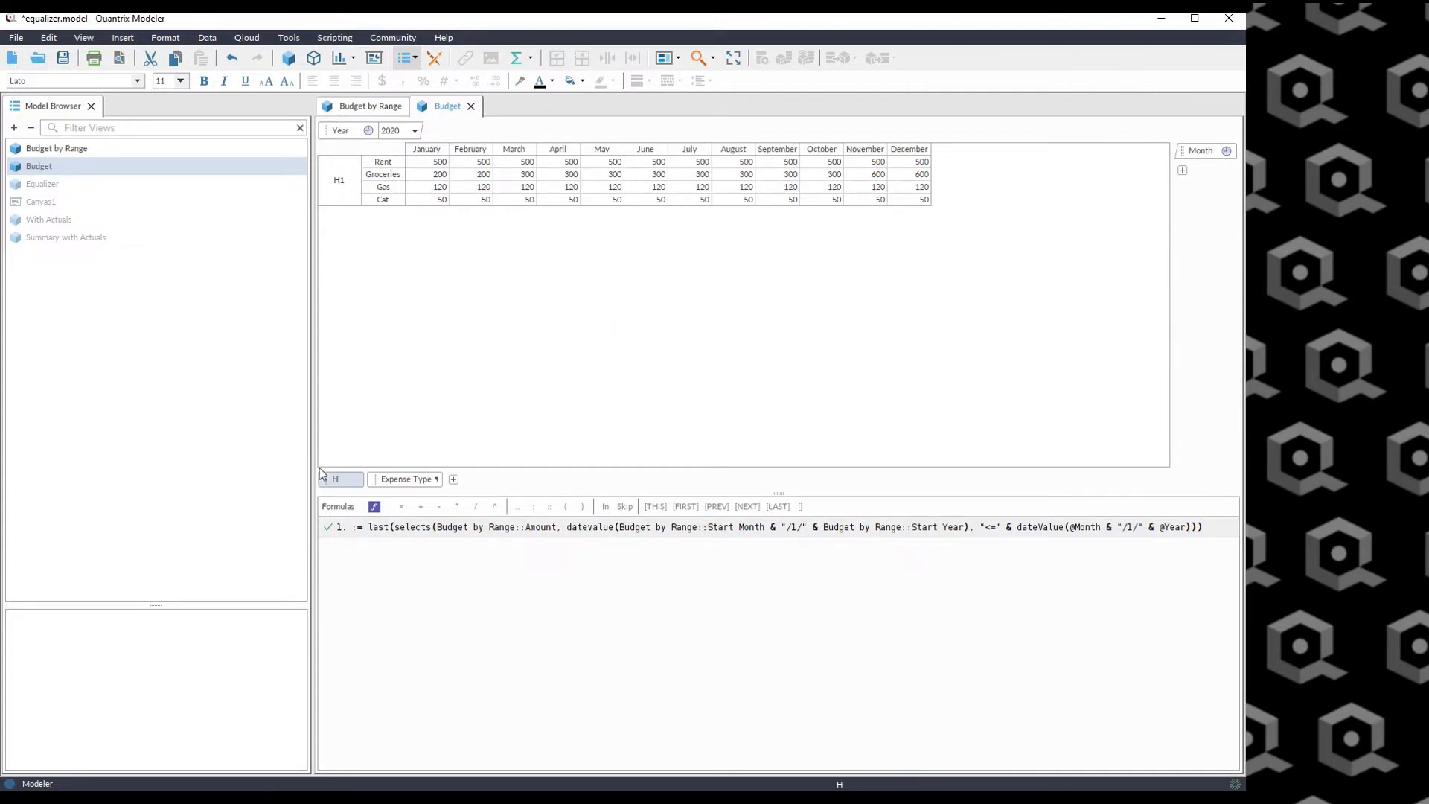
text(Over)
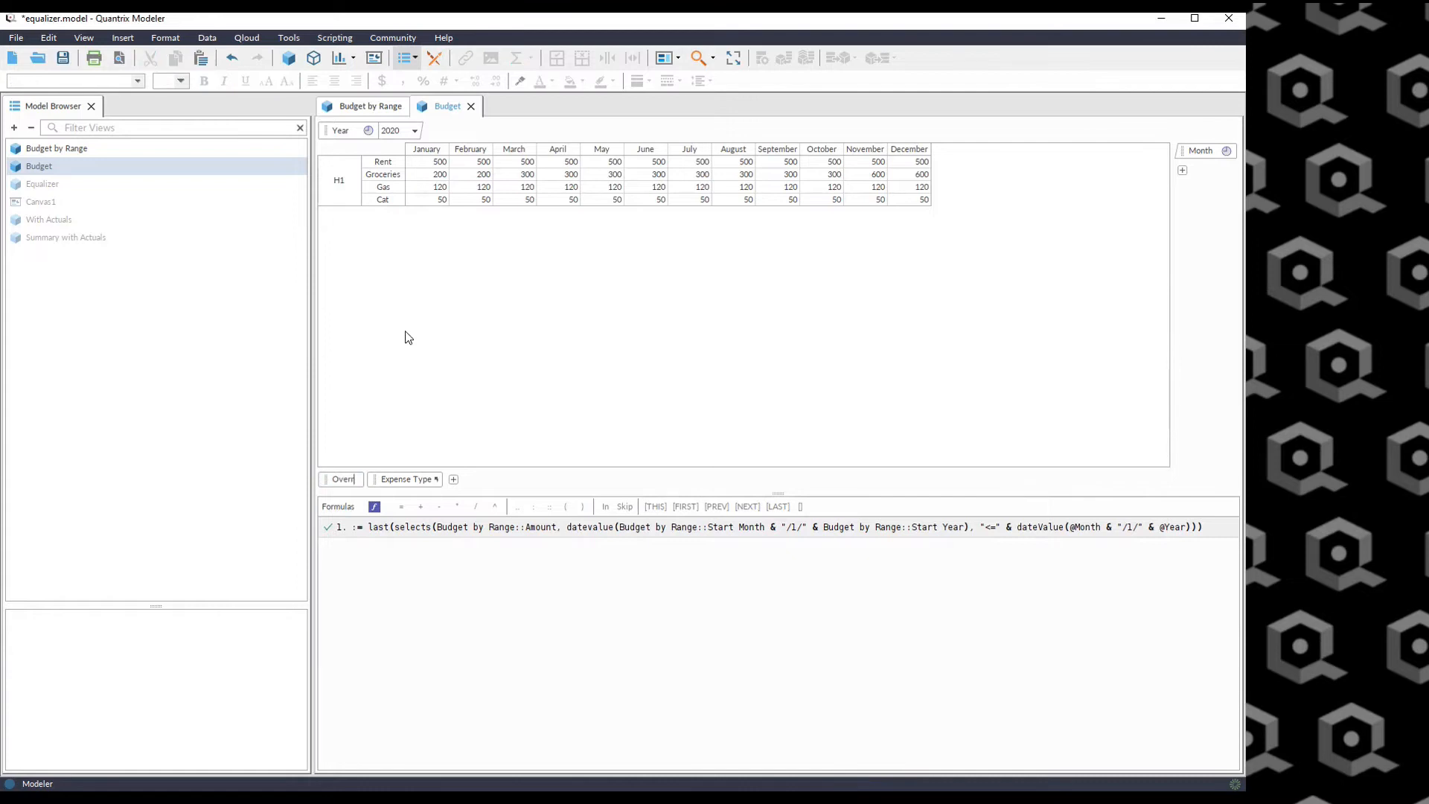
text(ride)
key(Return)
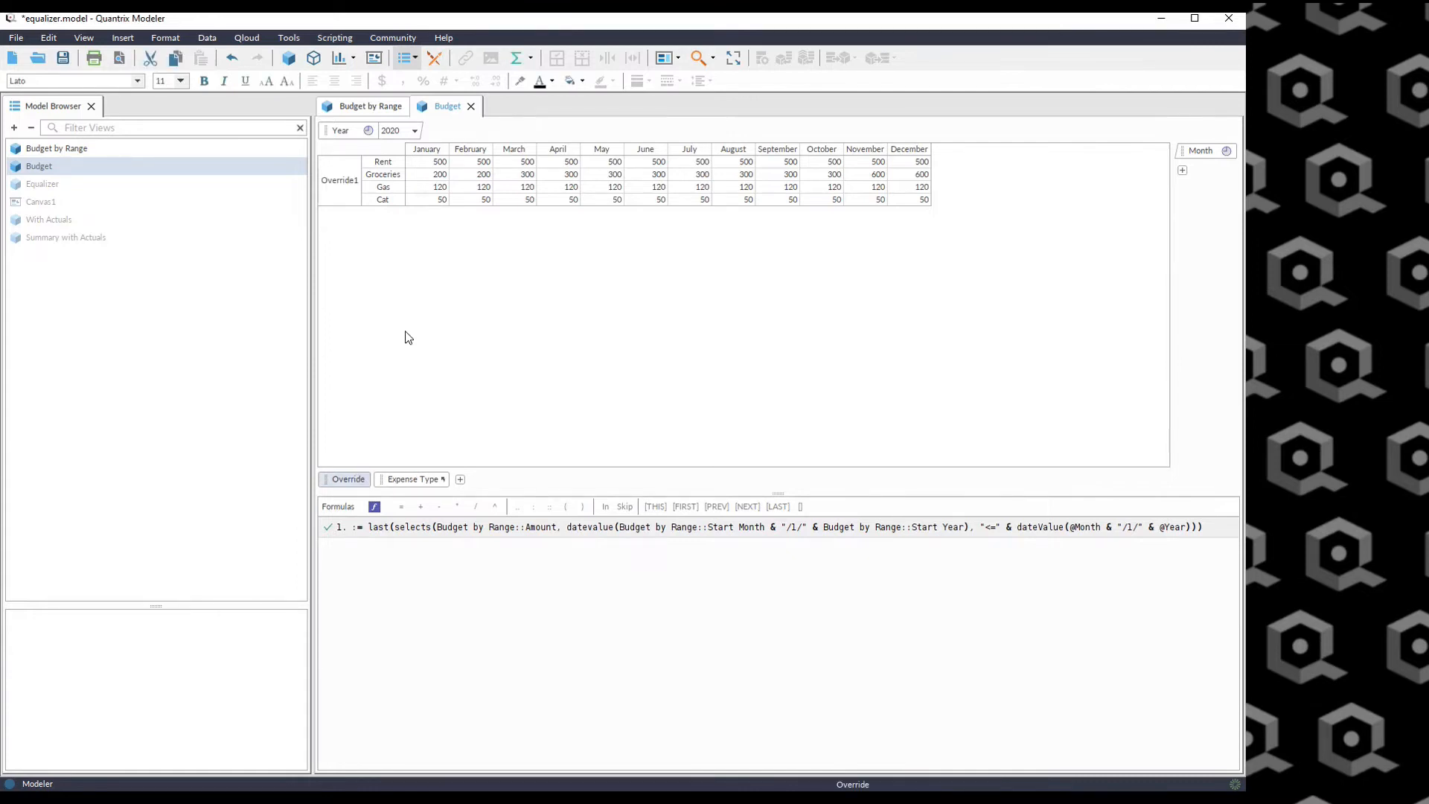
Rename the Override category's first item to By Range.
click(340, 186)
double_click(340, 186)
text(By Range)
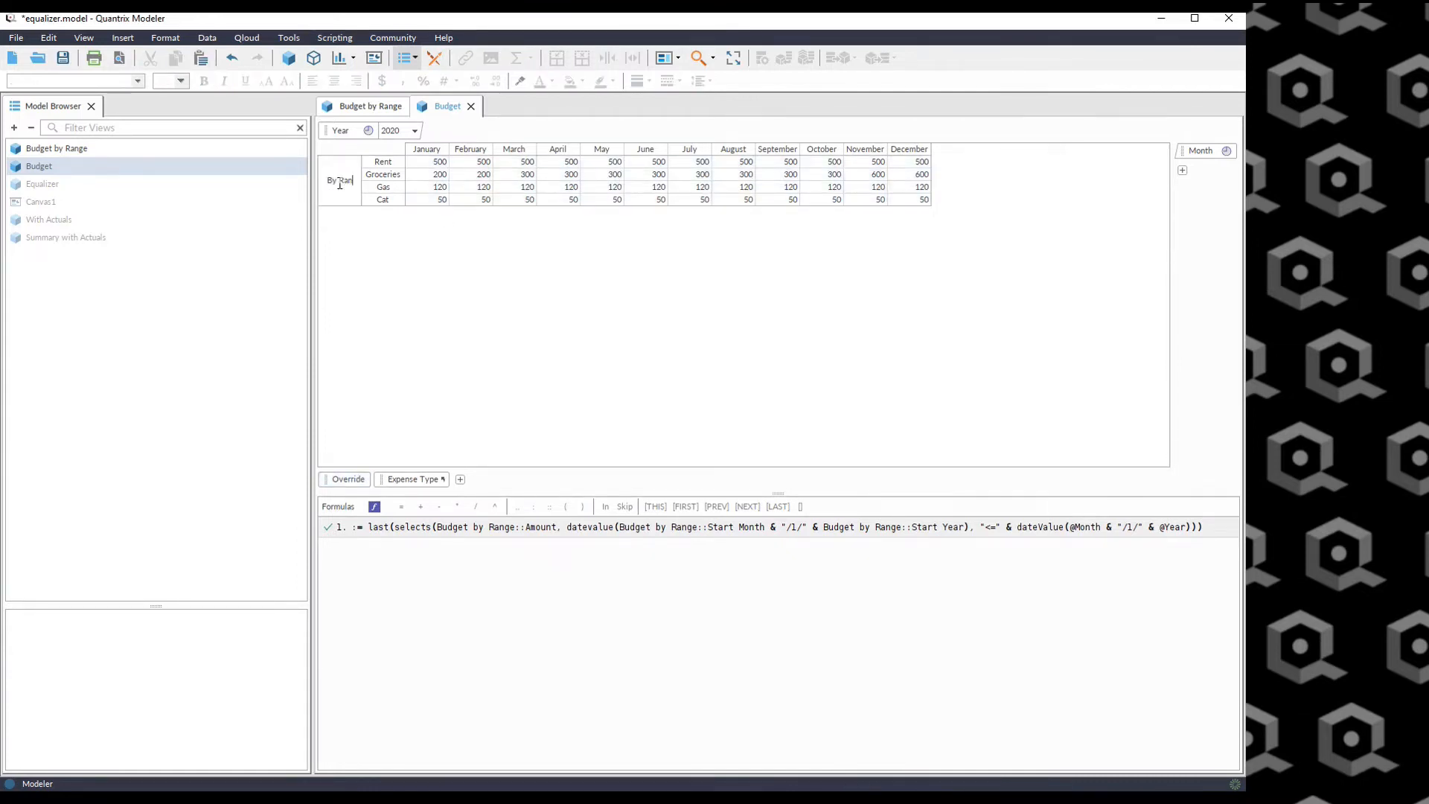
key(Return)
Set the existing formula's target to By Range so it reads By Range = last(selects(...)).
click(363, 530)
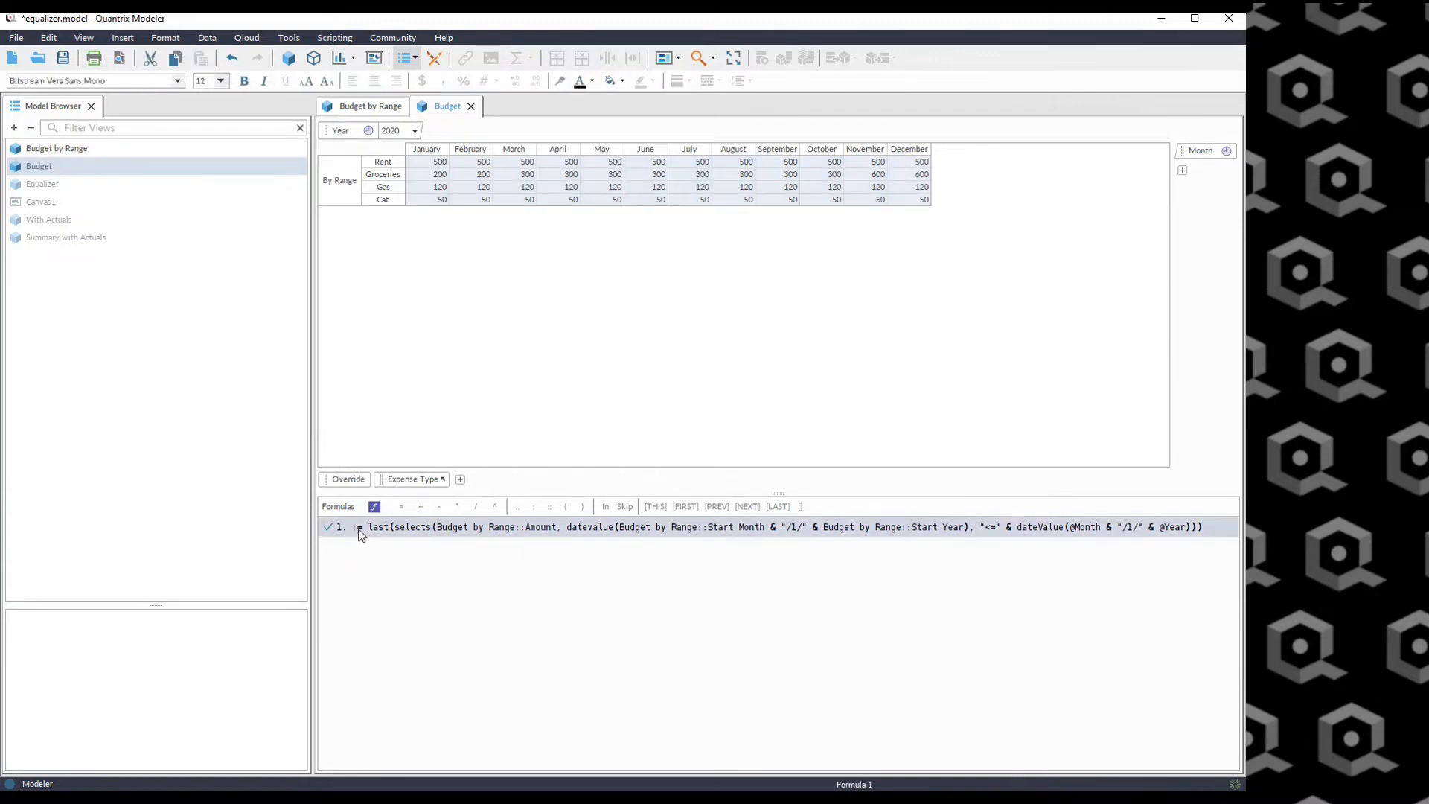
text(By Range)
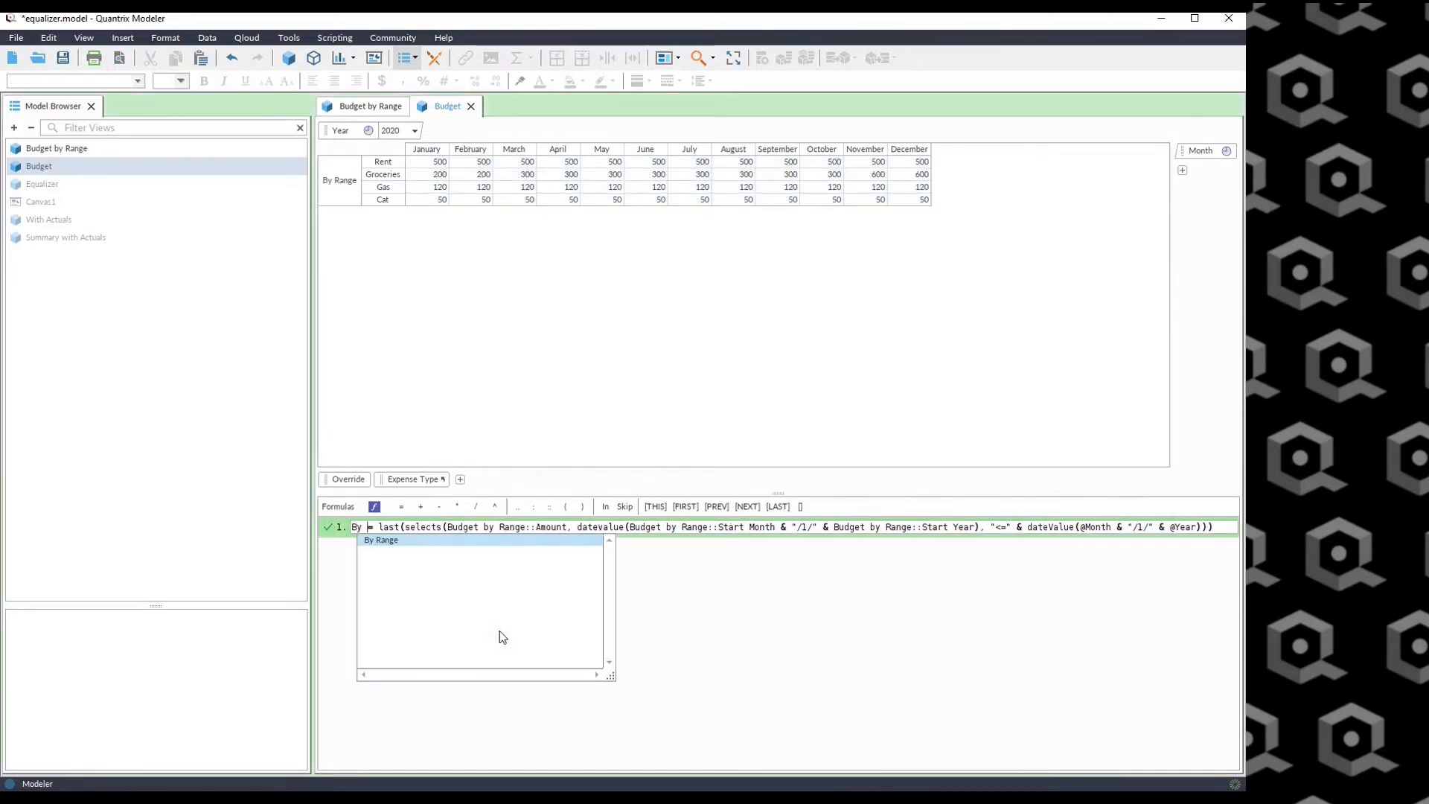
key(Return)
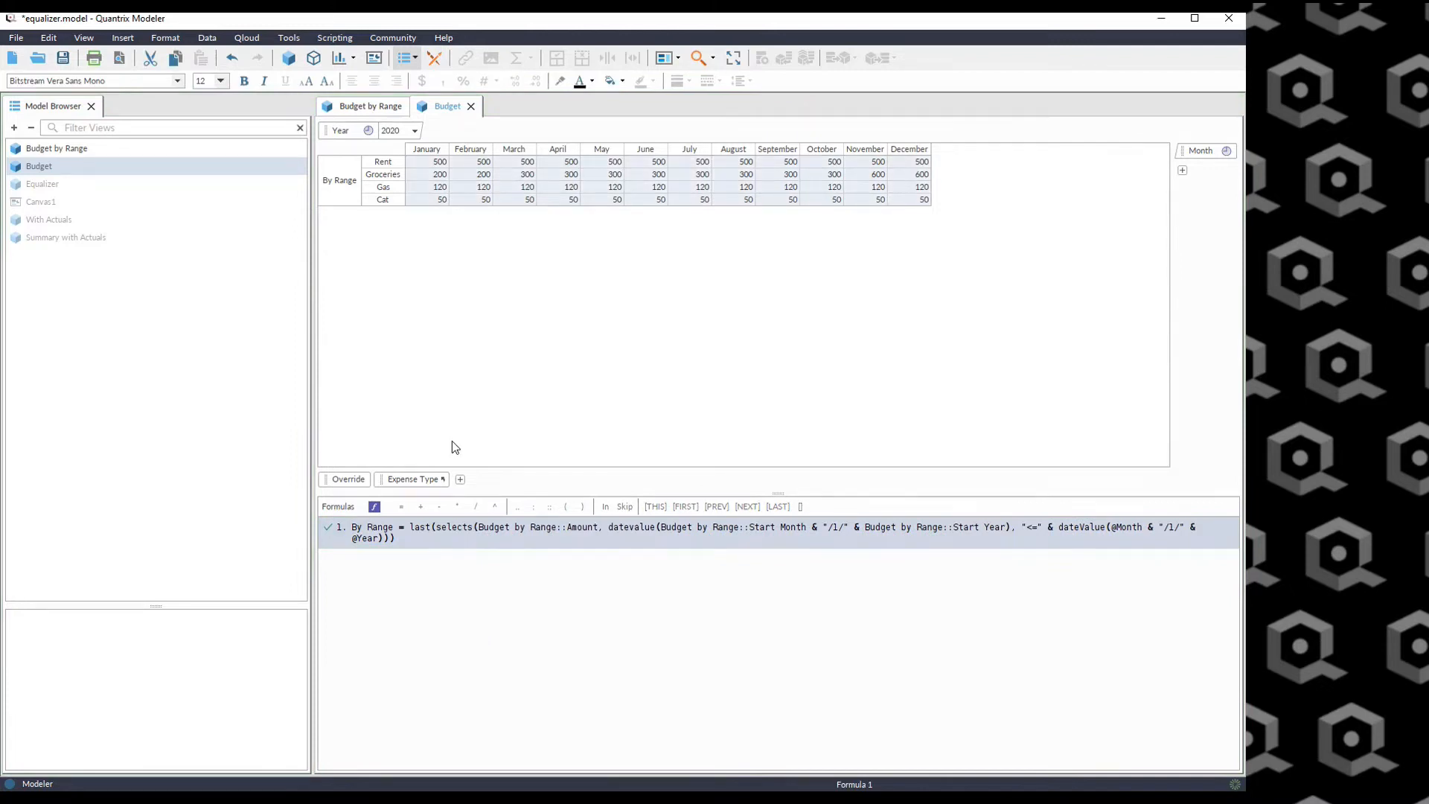
Add a Result item after By Range in the Override category.
click(337, 182)
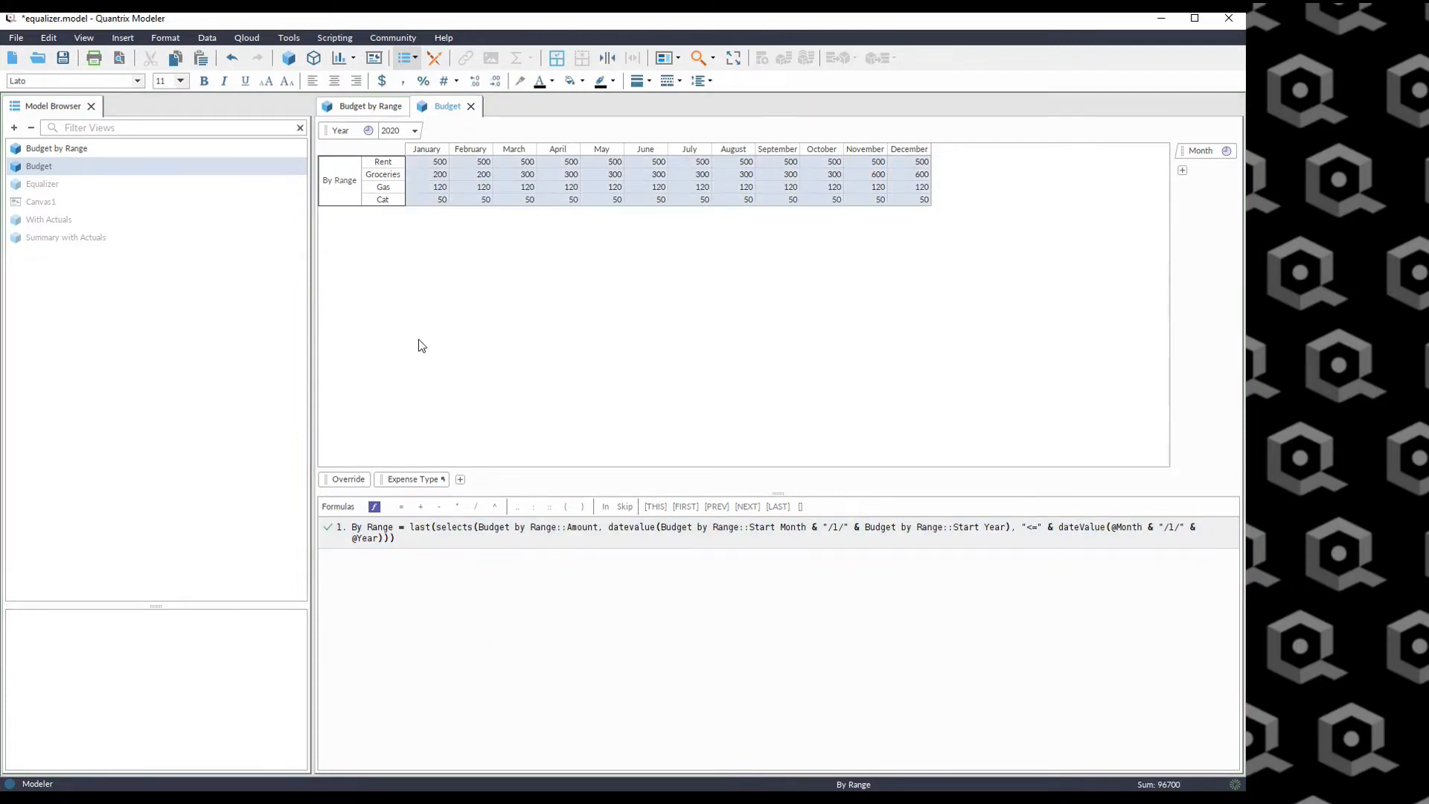
key(Return)
text(Result)
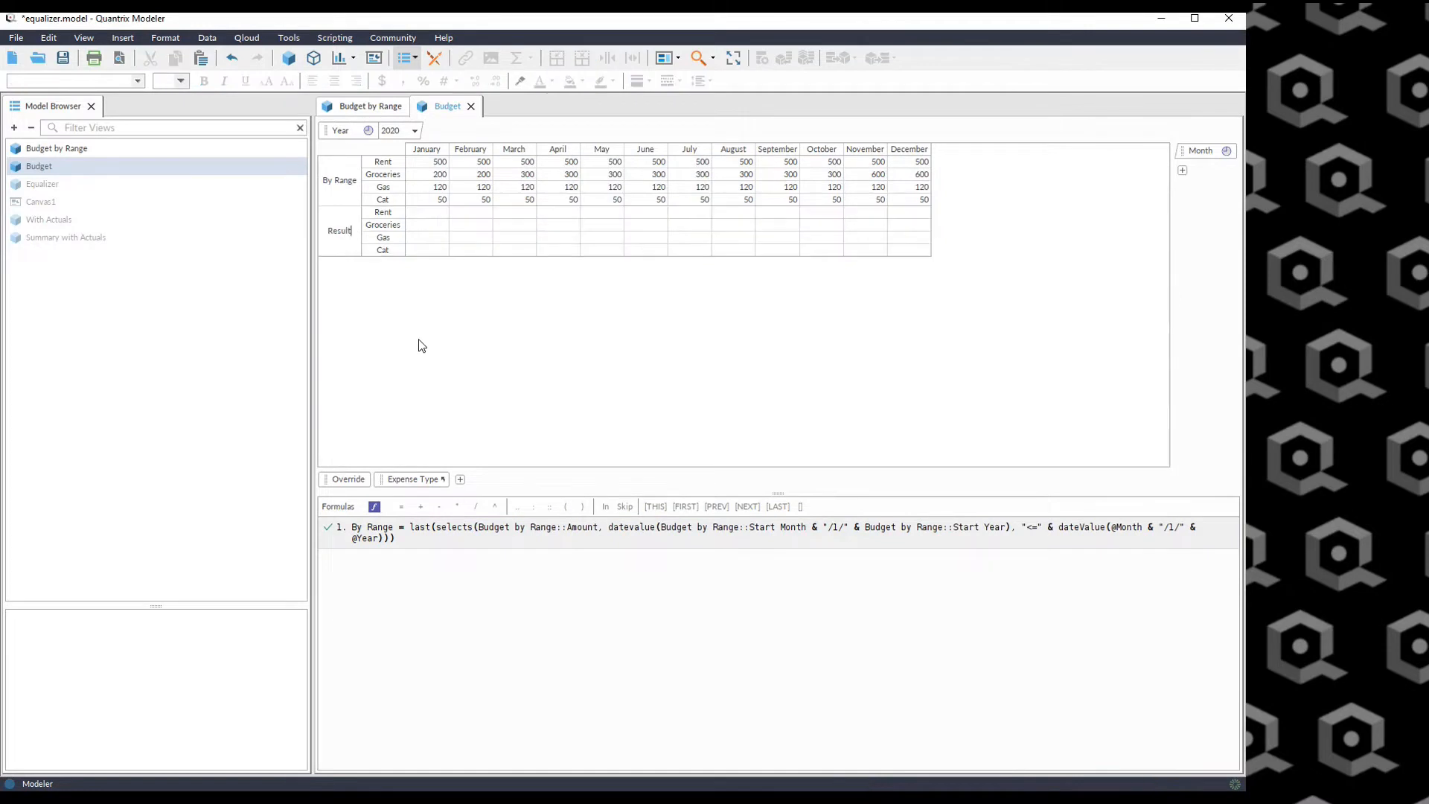
key(Return)
Insert an Input item before By Range in the Override category.
click(341, 188)
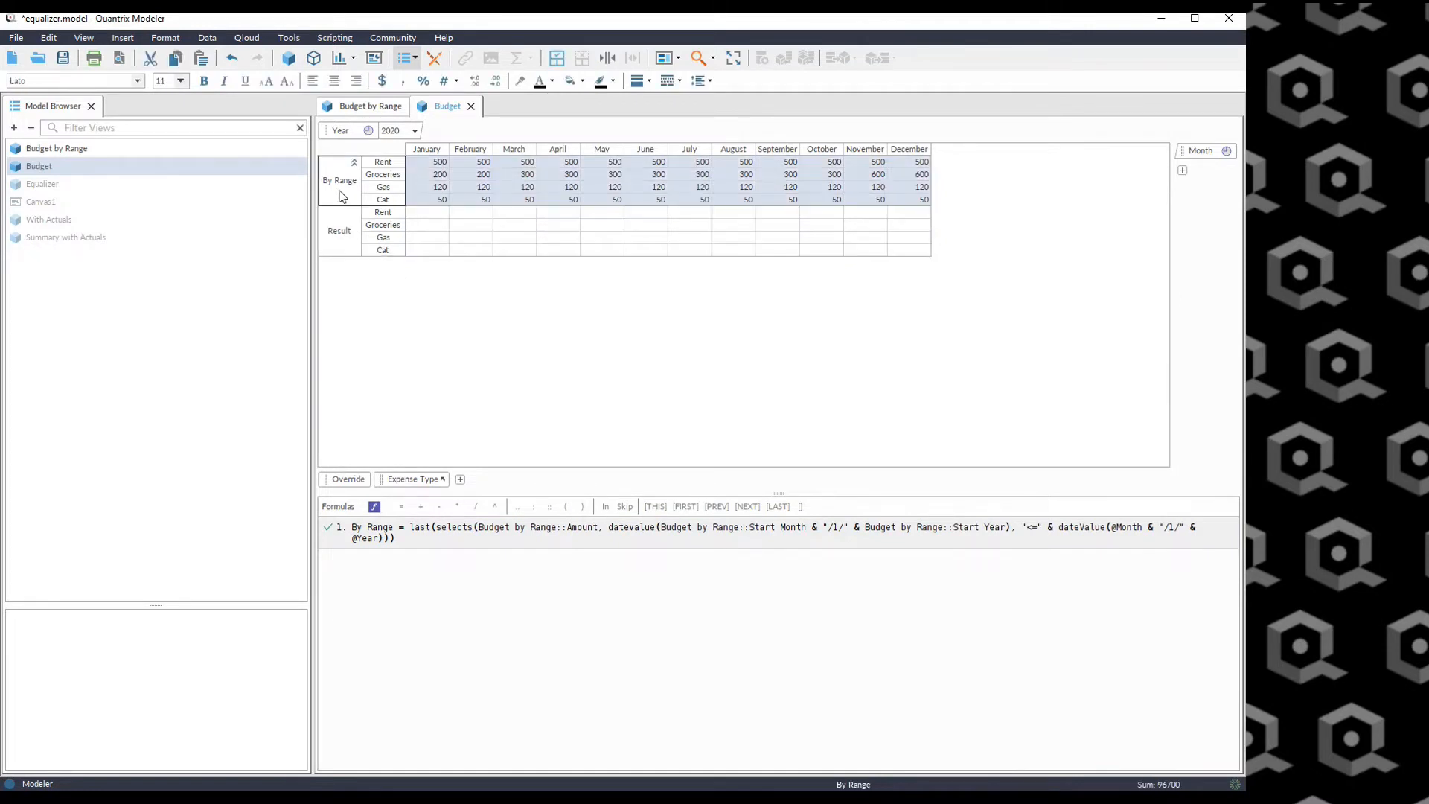
key(shift+Return)
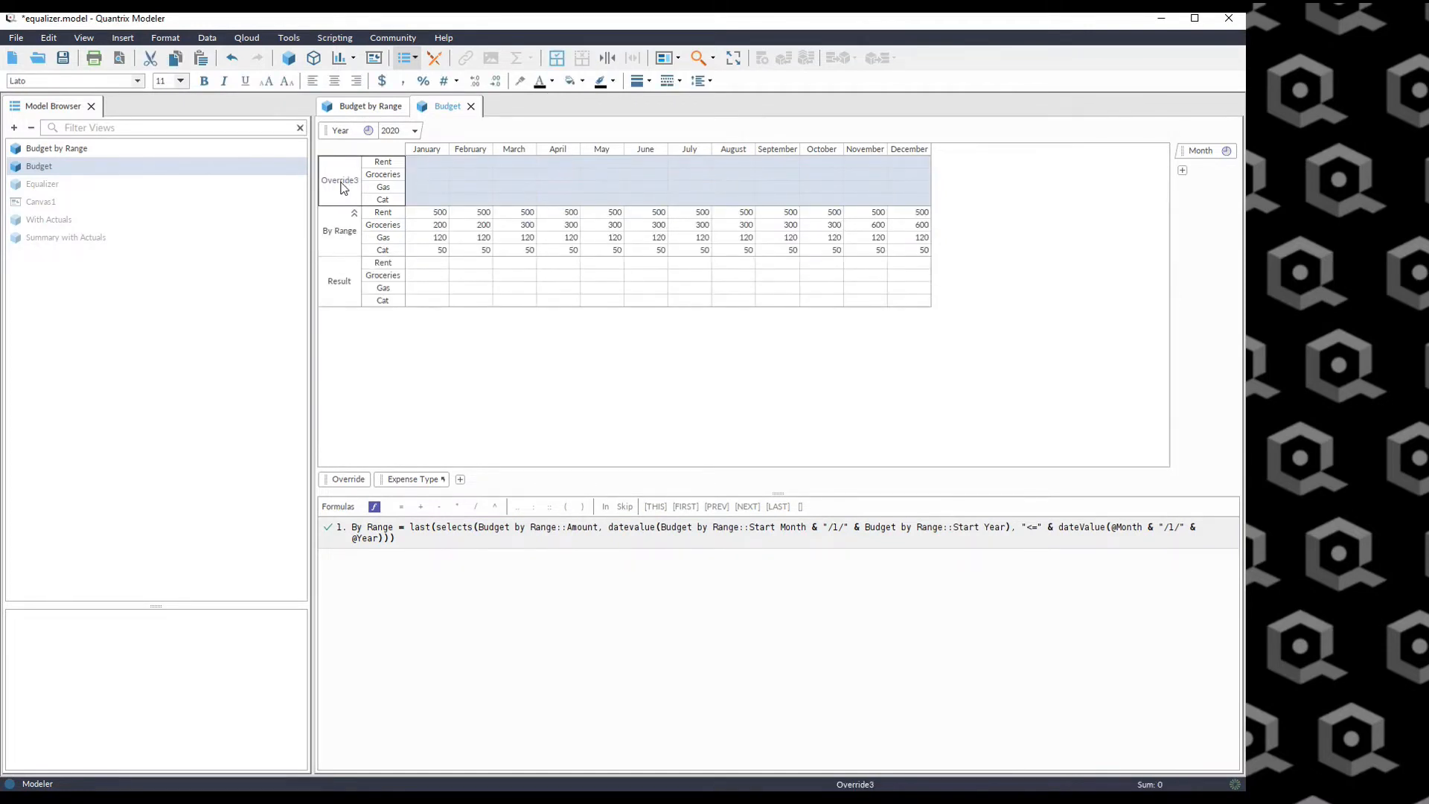
text(Input)
key(Return)
Enter 400 as the Groceries Input value for June 2020.
click(638, 276)
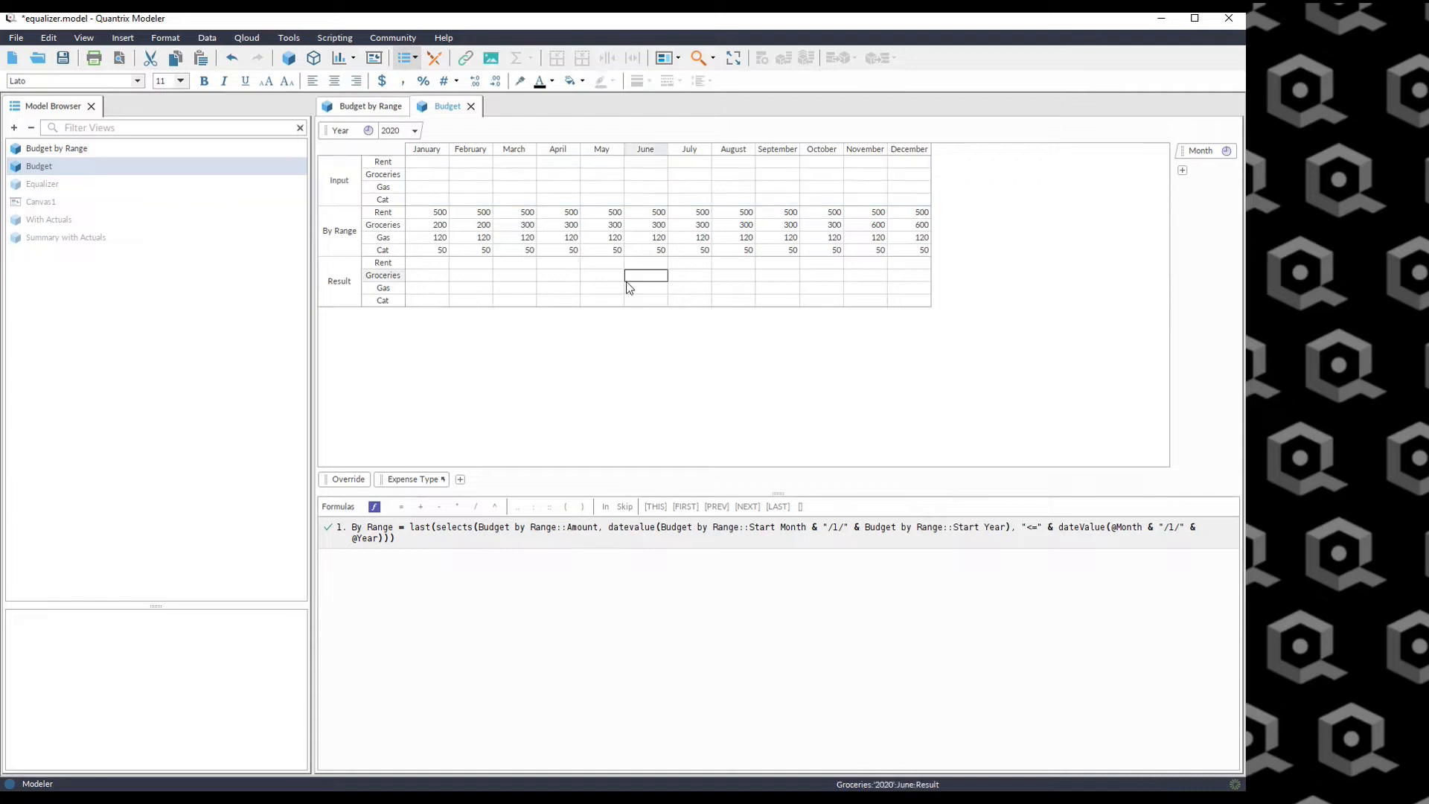
click(636, 176)
text(500)
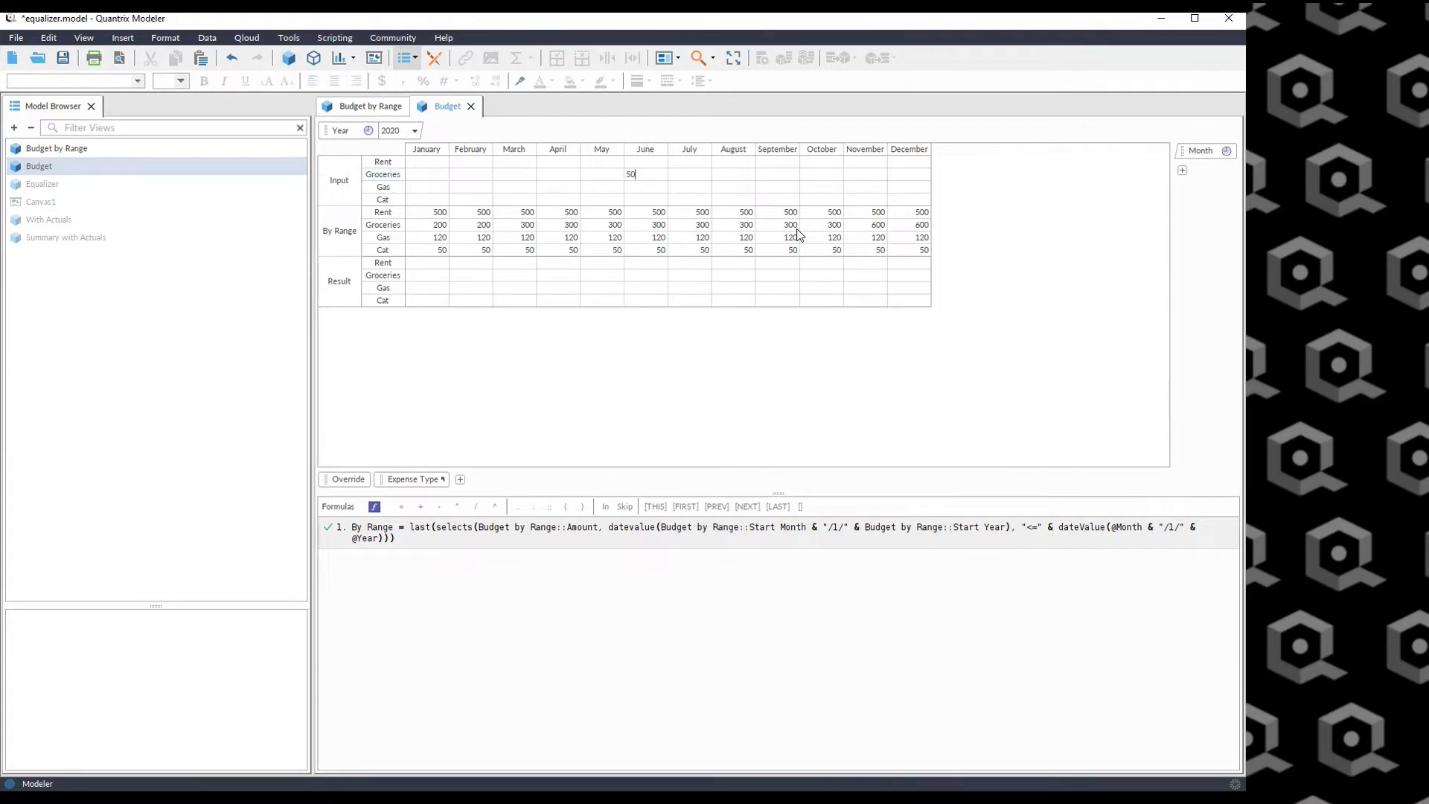
key(Return)
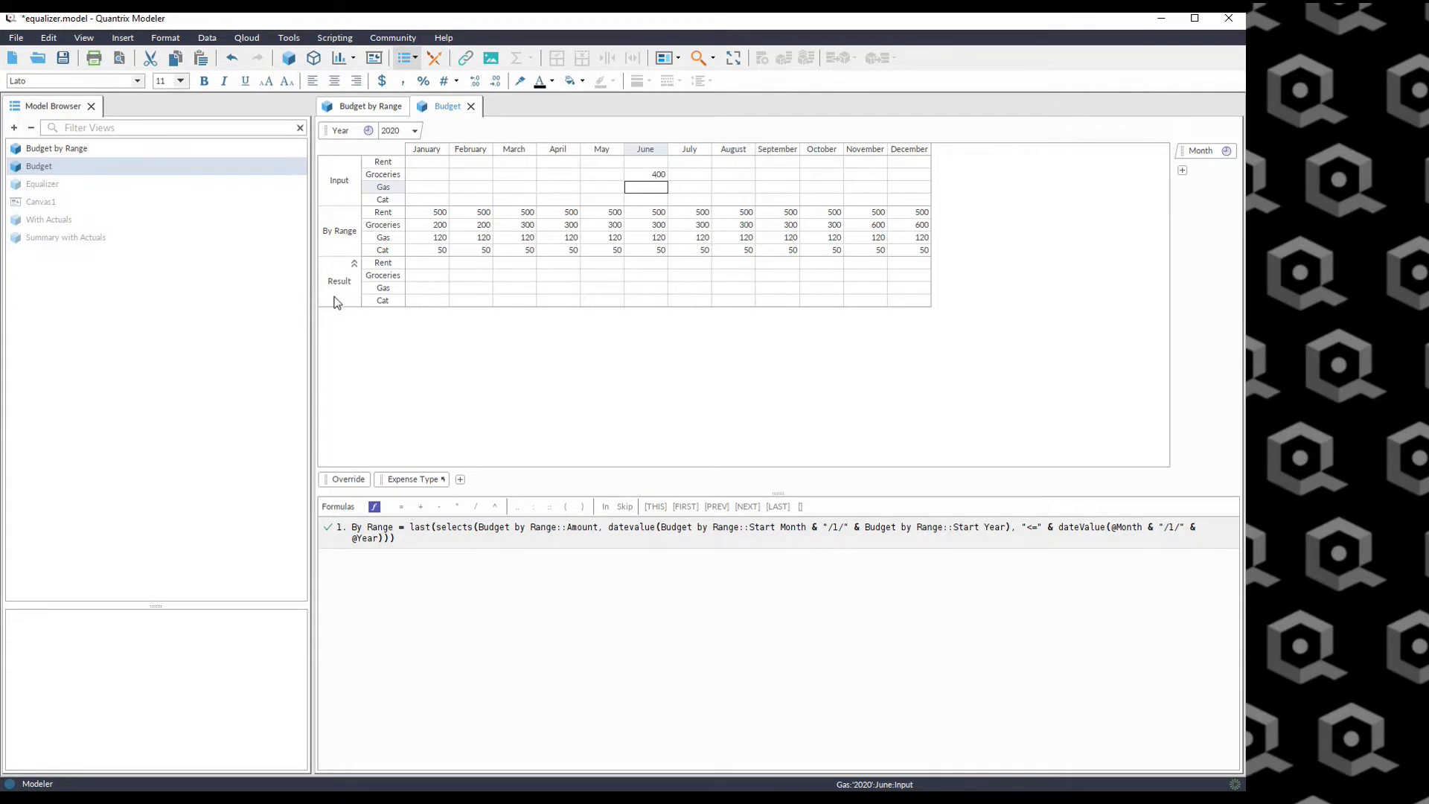
Add a second formula: Result = if (isempty(Input), By Range, Input).
click(451, 538)
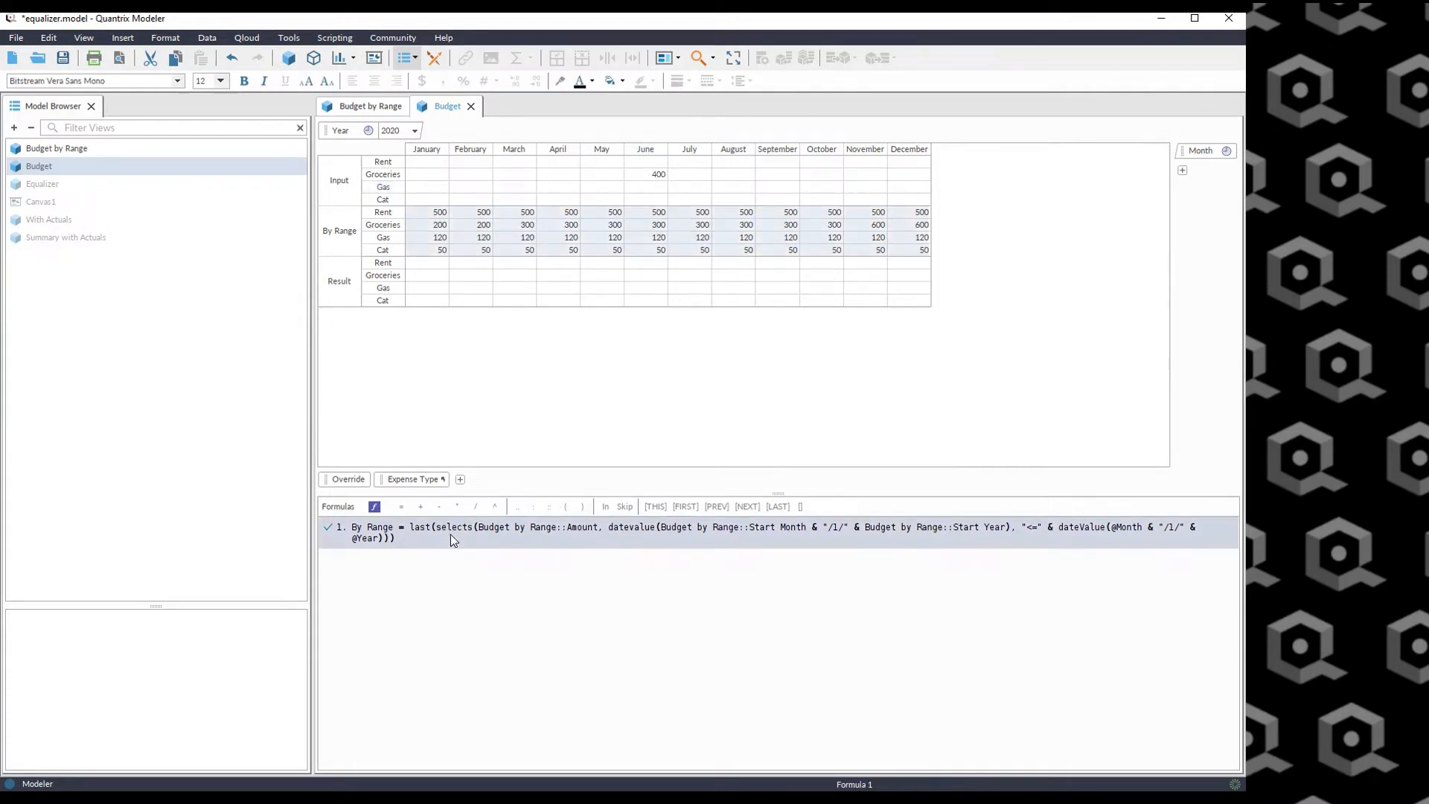
key(Return)
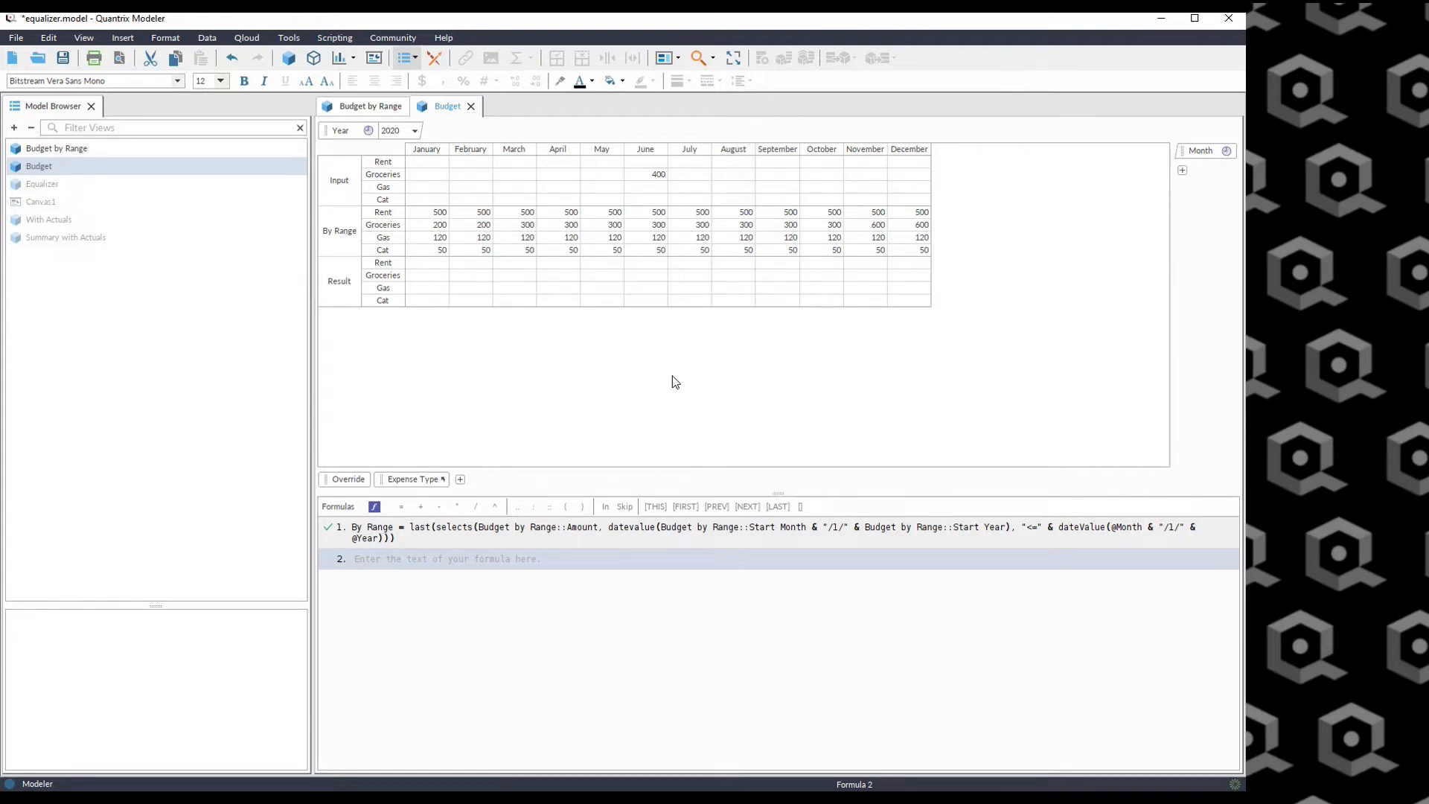
click(329, 287)
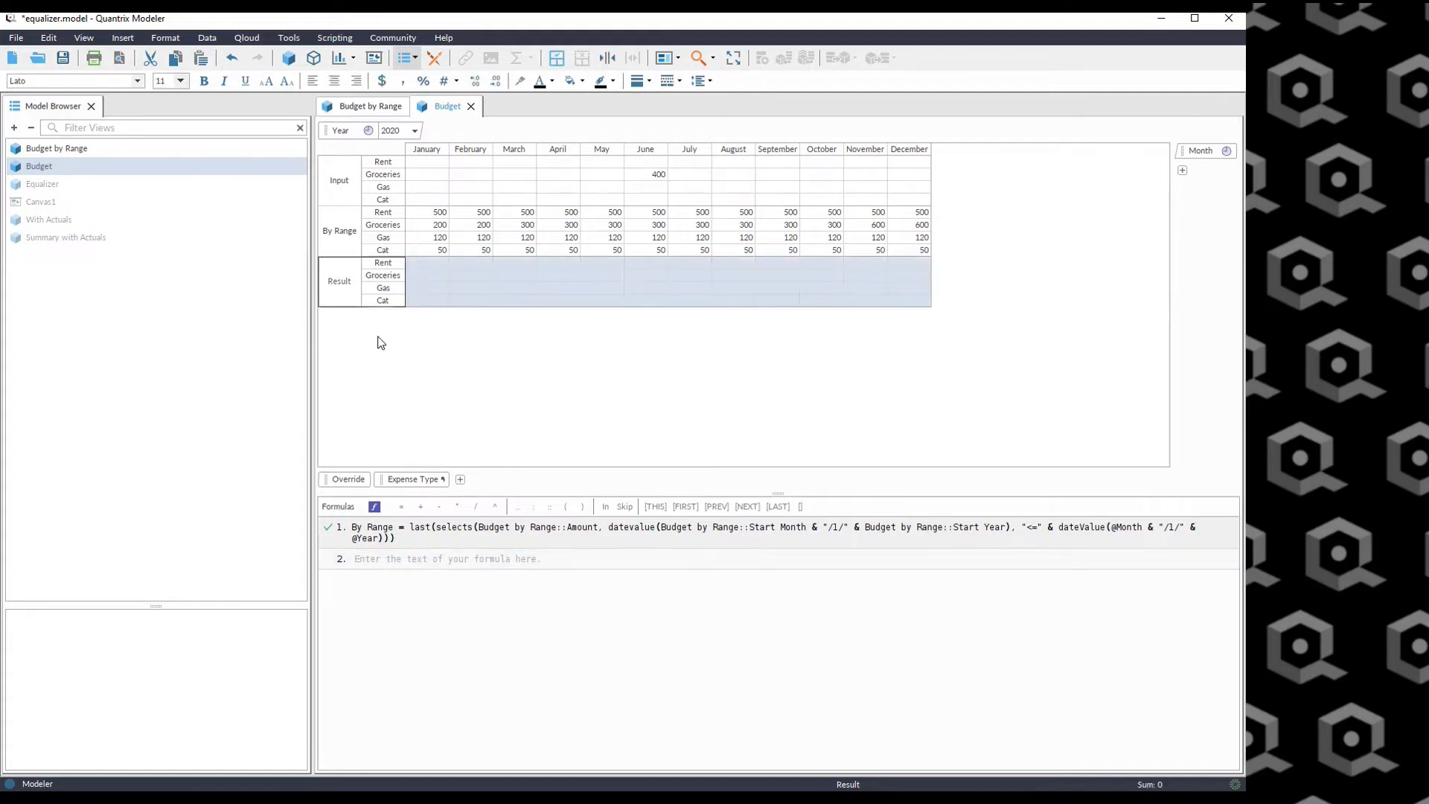
text(= )
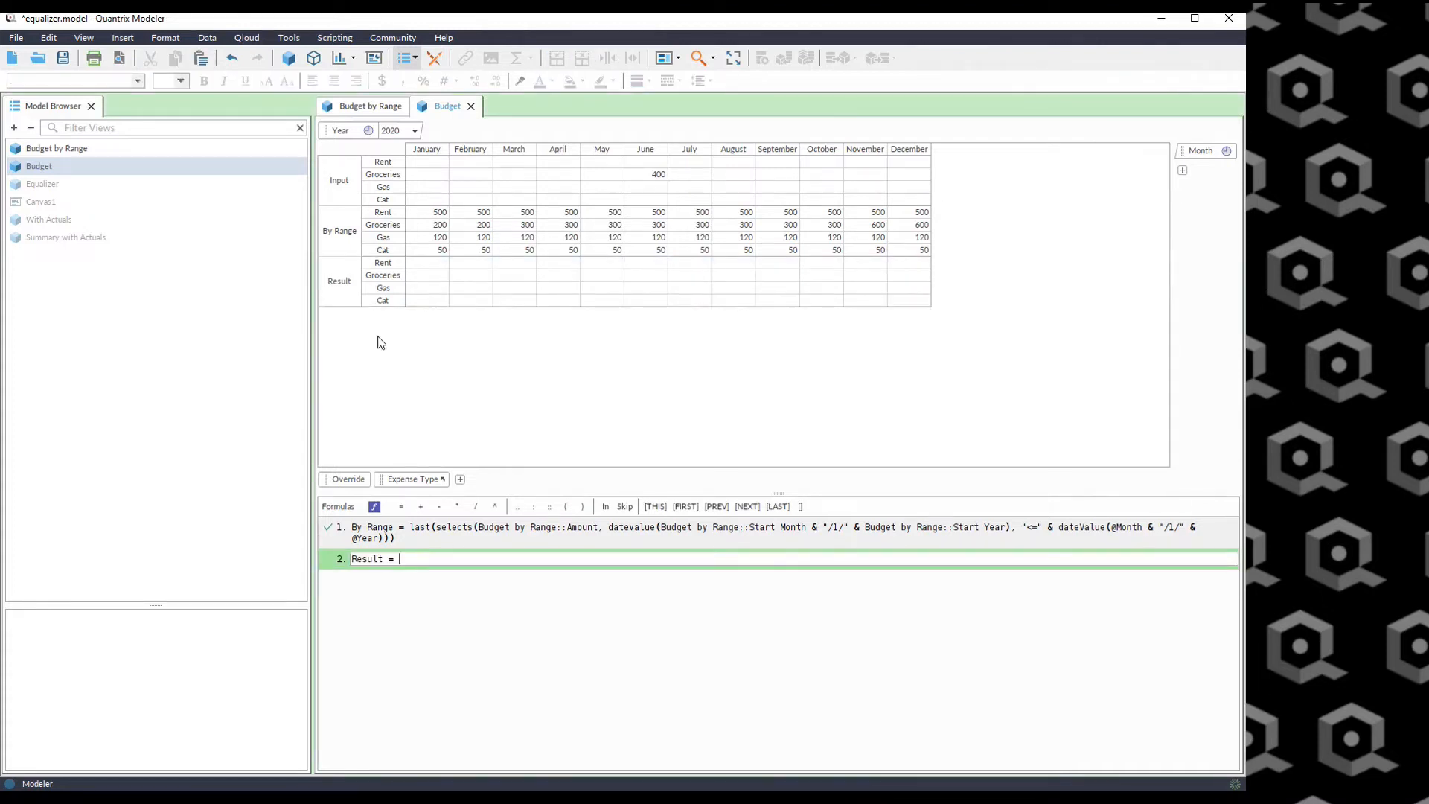
text(if)
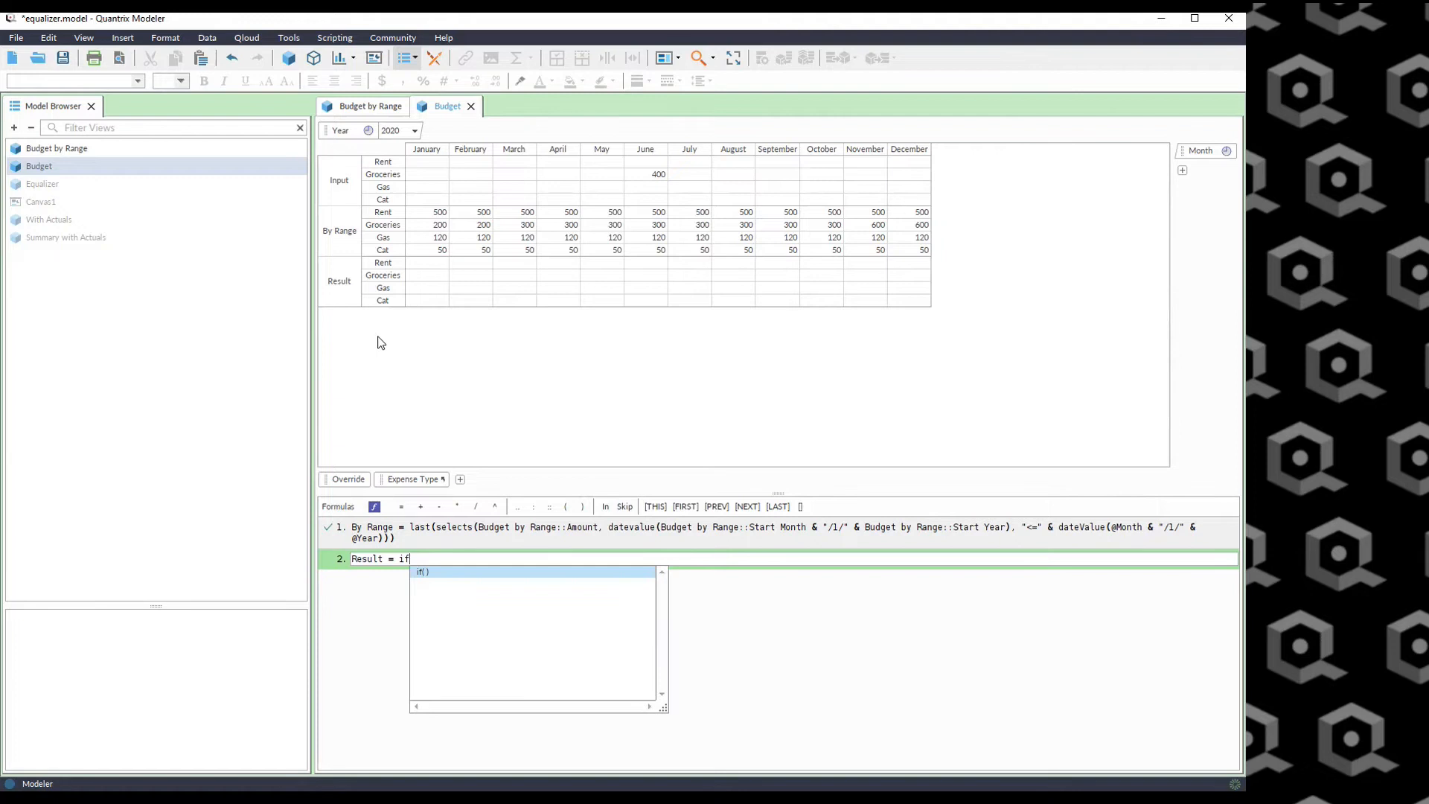
text( (is)
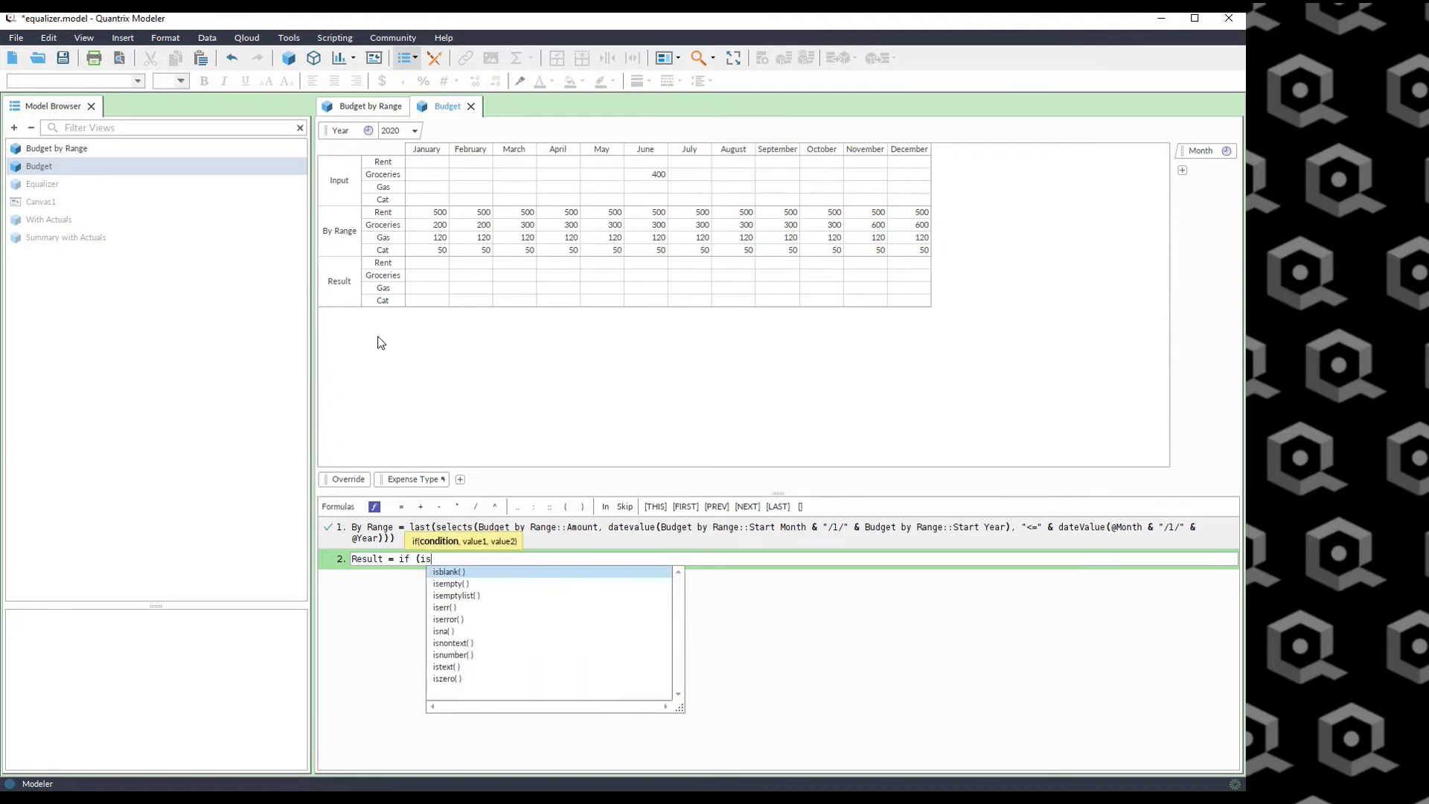
text(empty(Input), By Range)
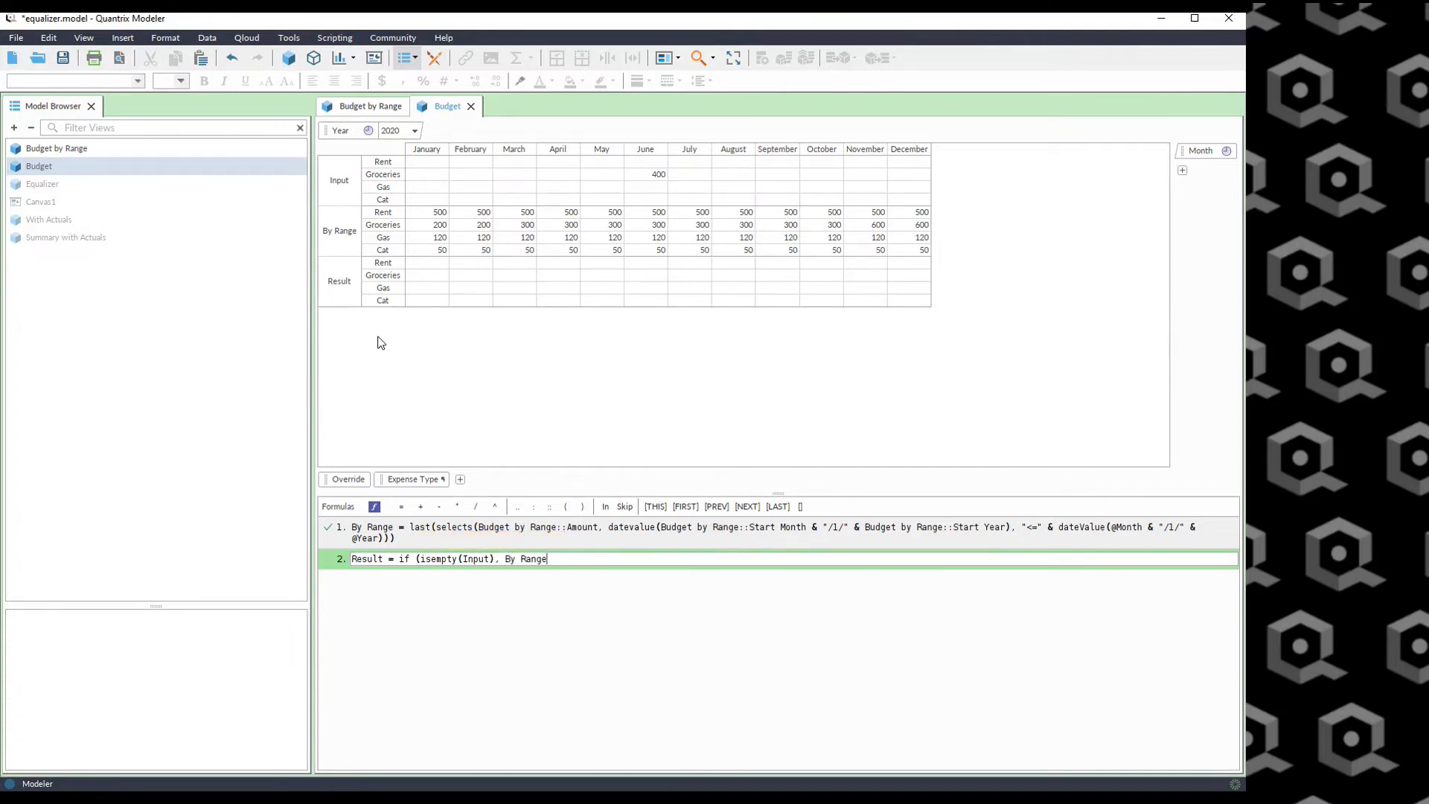
text(, Input))
key(Return)
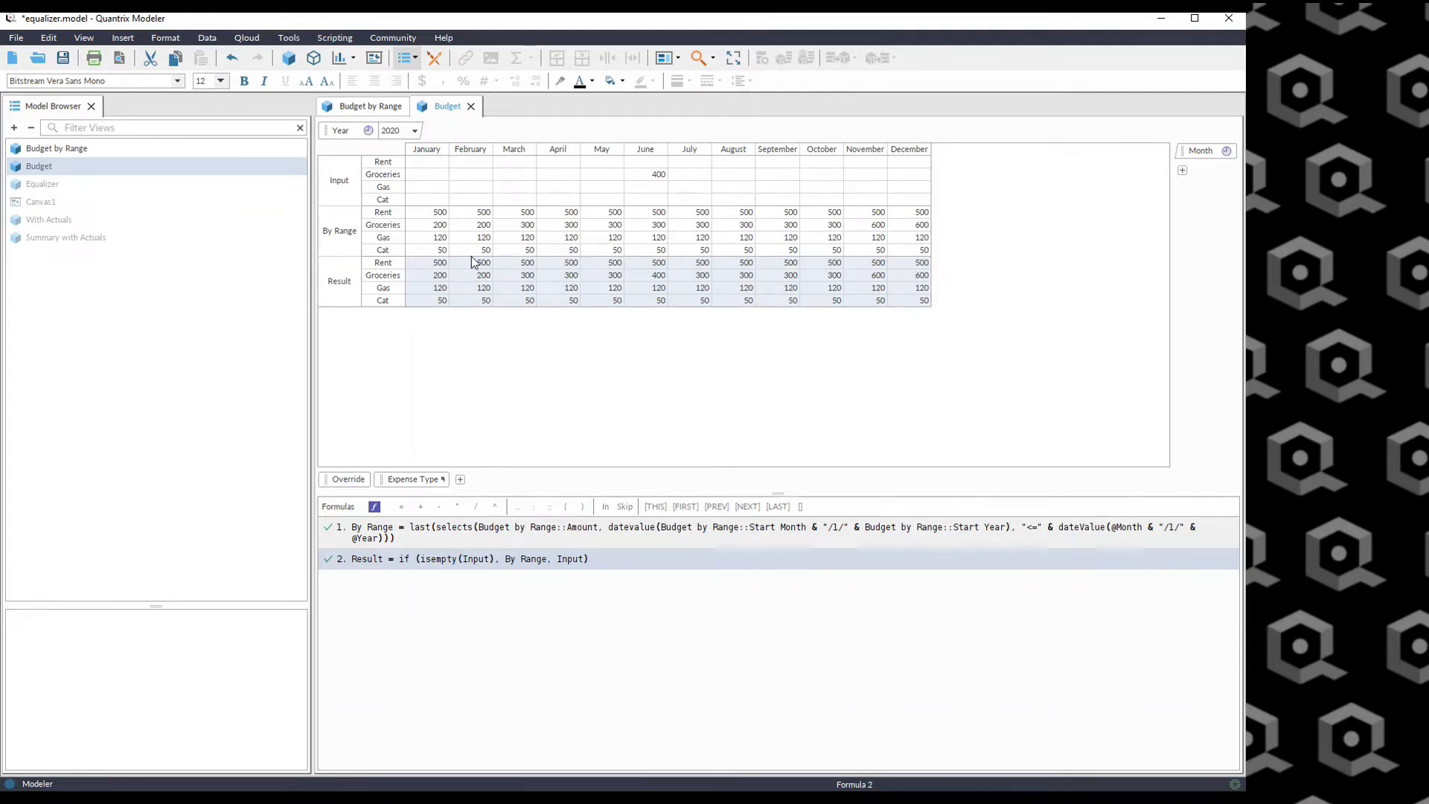
Enter 0 as the Rent Input value for July 2020 and select the matching Result cell.
click(878, 415)
text(0)
key(Return)
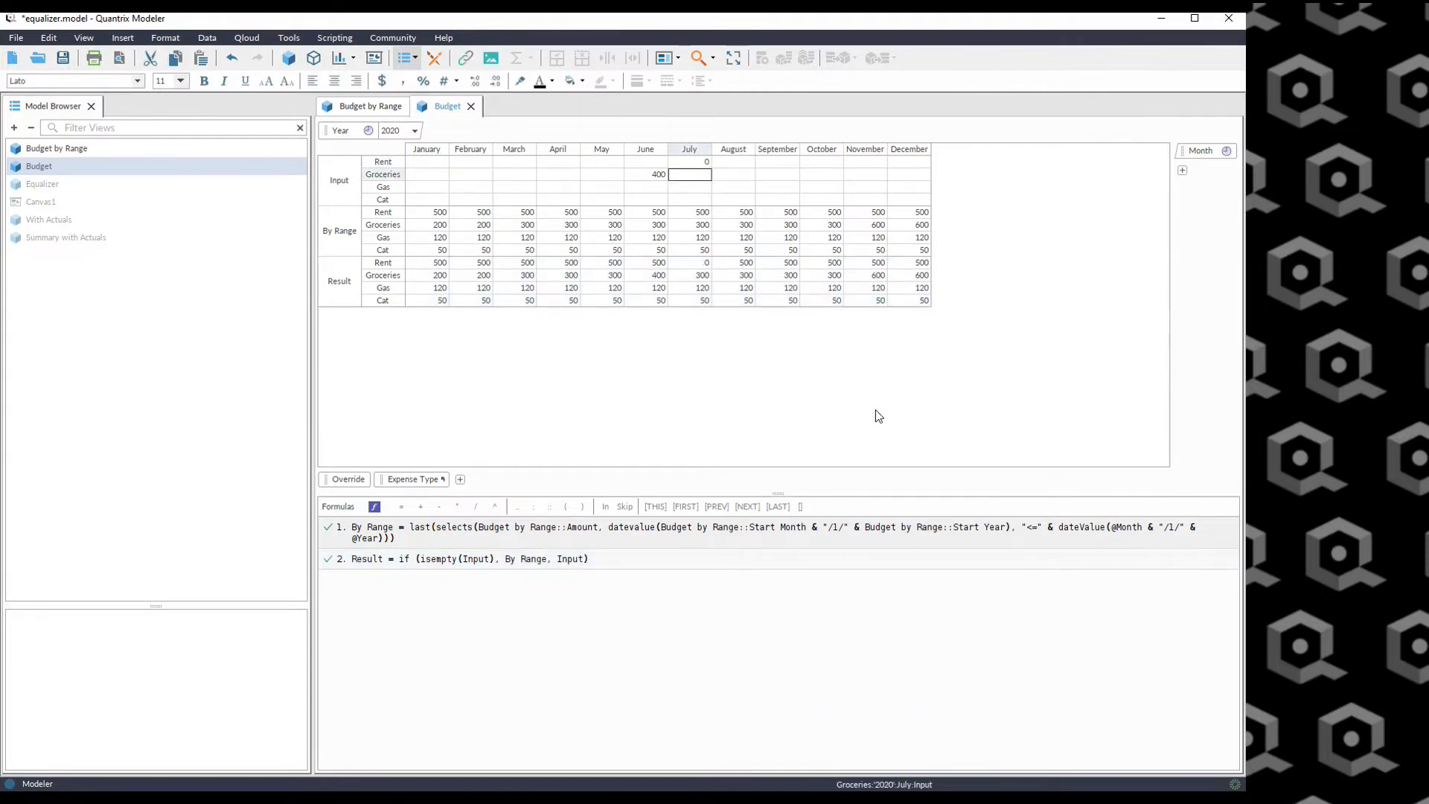
click(692, 263)
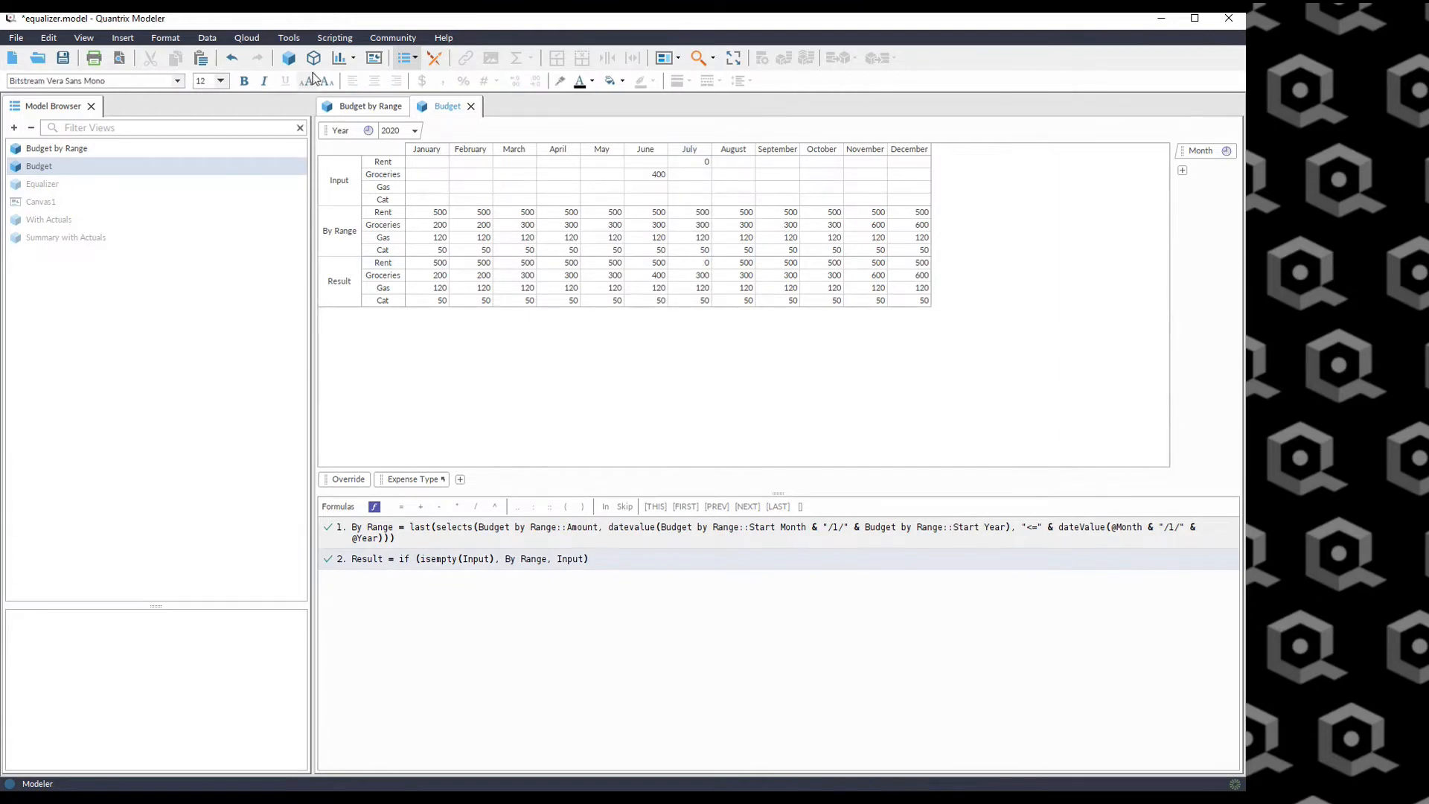
Create a chart from the Budget view, pivoting it to show Expense Type as legend items over Year and Month.
click(338, 59)
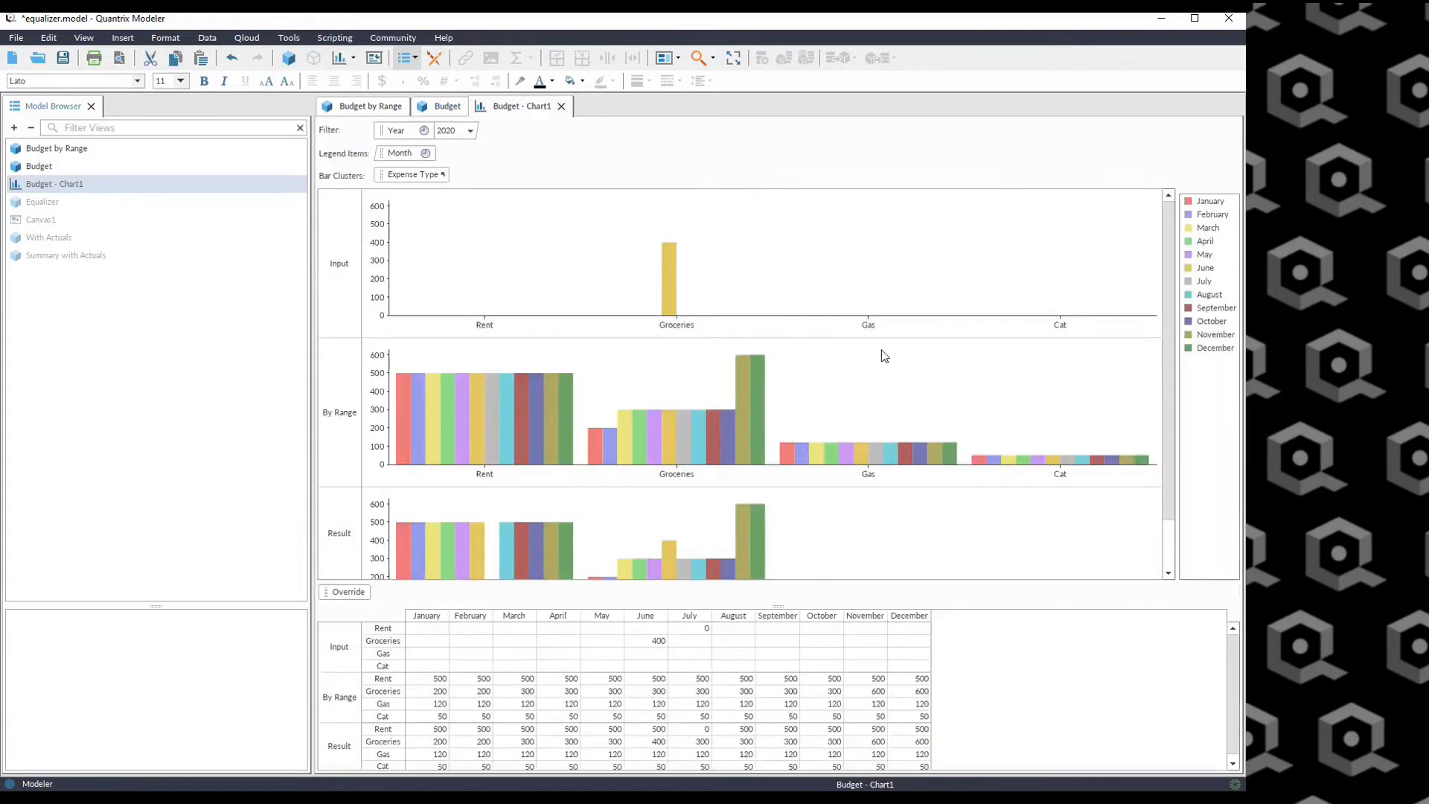
drag(408, 138, 490, 171)
Change the chart type to a 2D line chart.
right_click(466, 221)
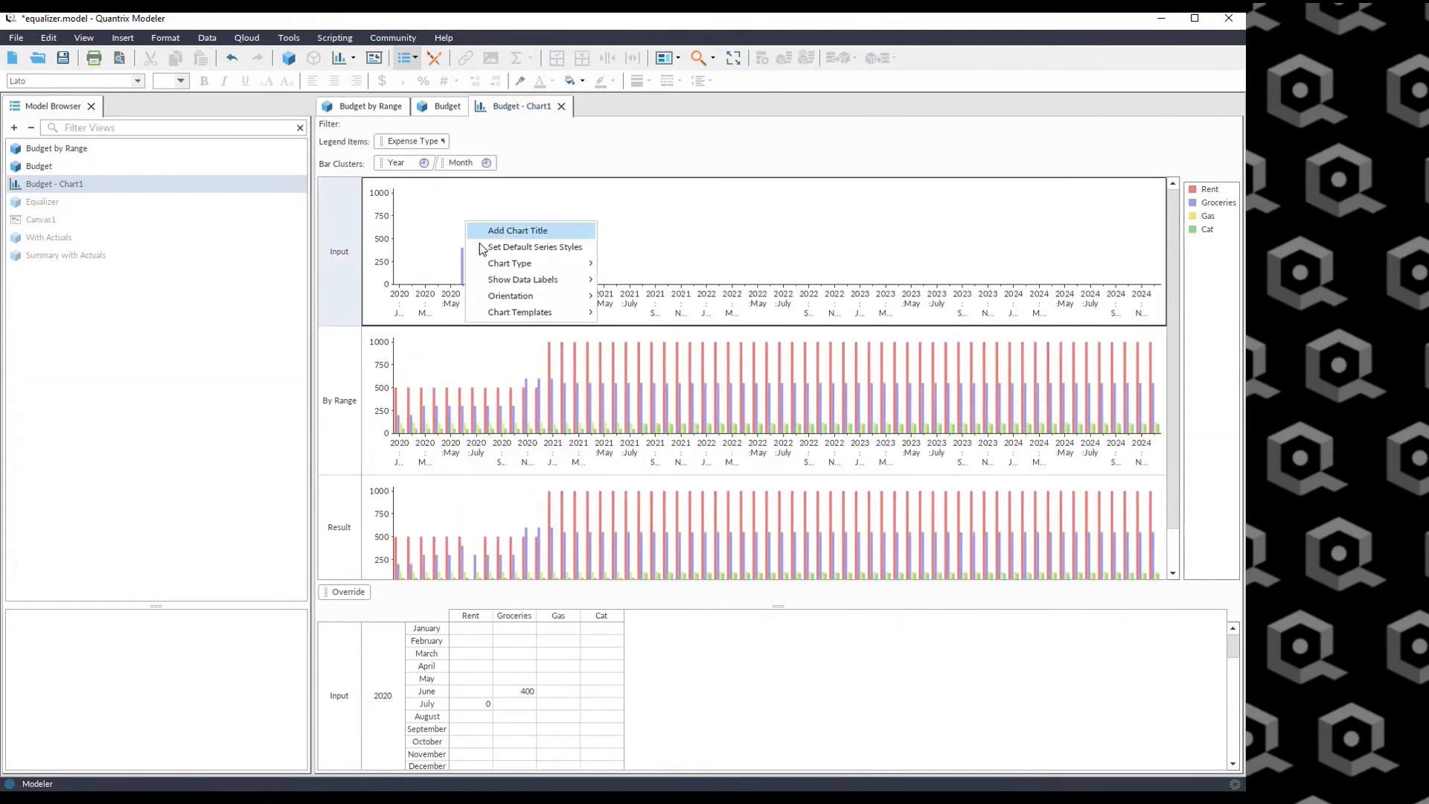
mouse_move(570, 270)
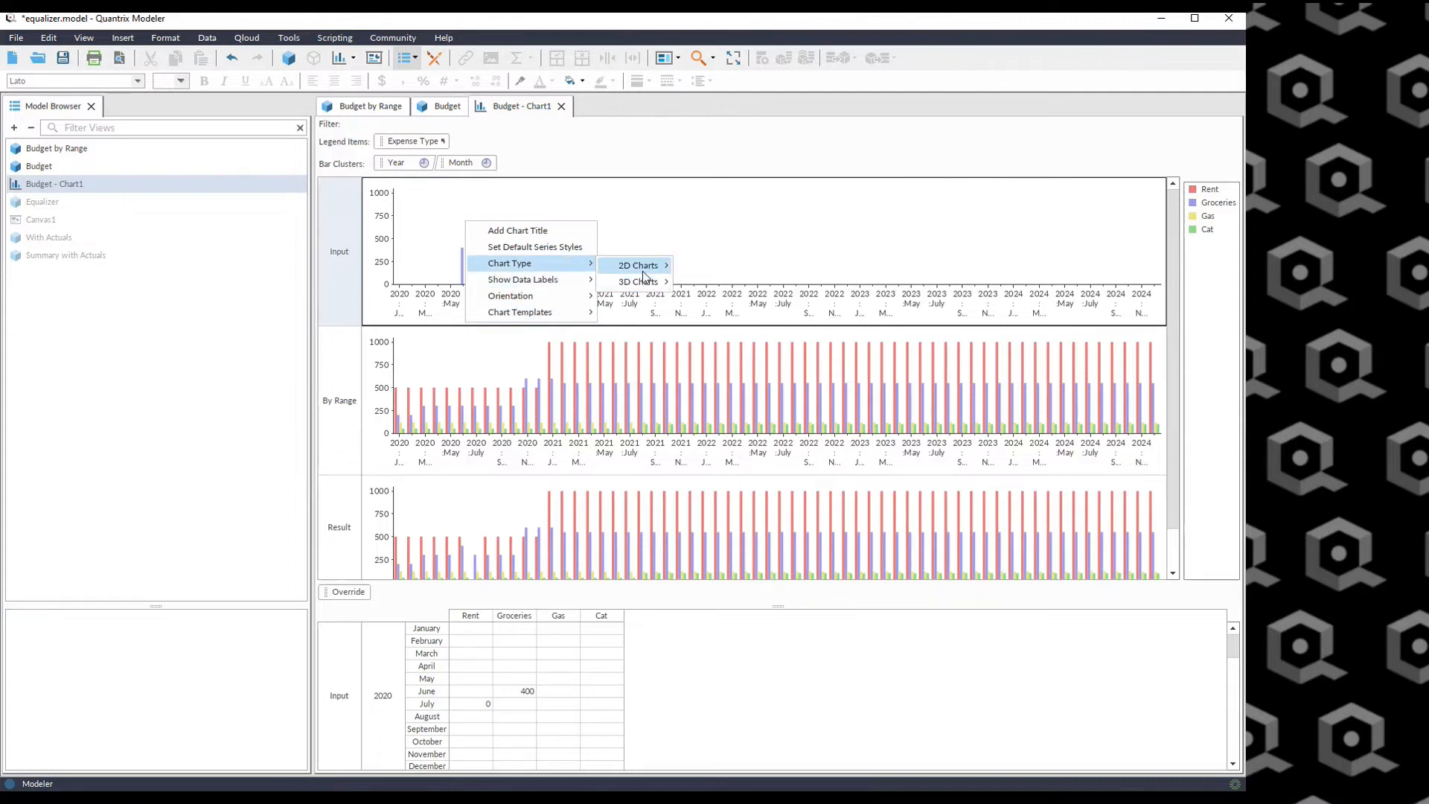
mouse_move(642, 268)
click(726, 365)
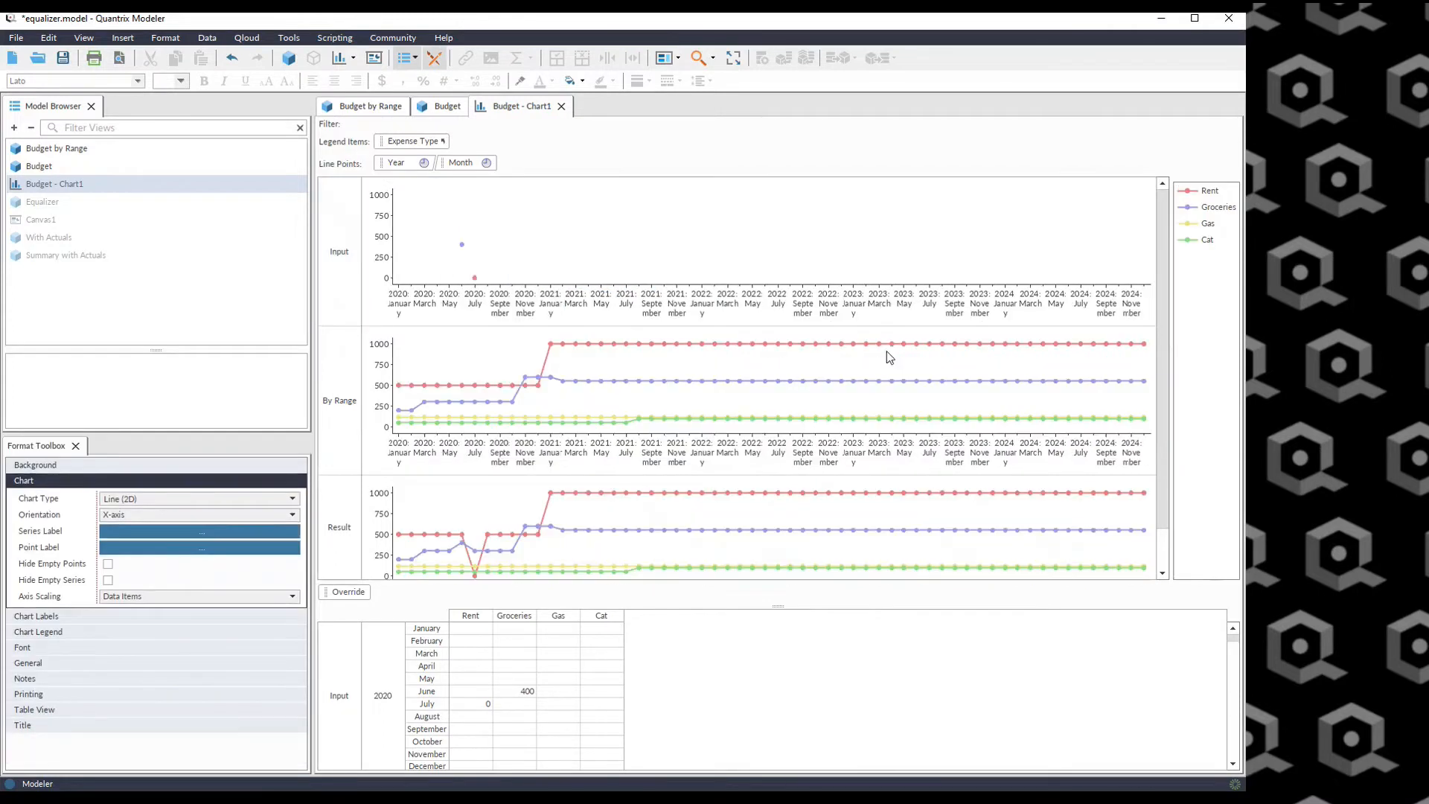
Move the Override category into the chart filter and filter it to Result.
drag(367, 589, 416, 128)
click(476, 131)
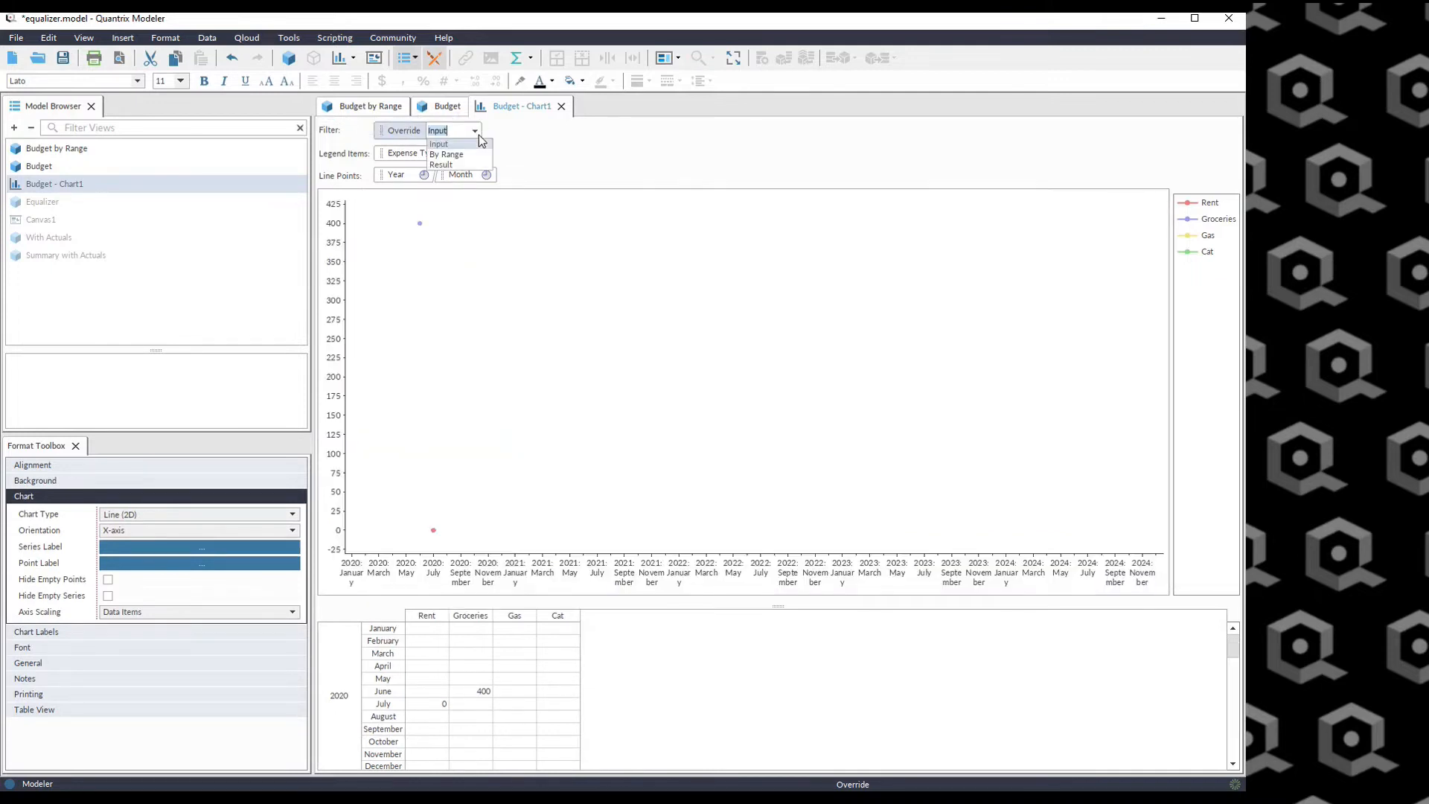
click(467, 148)
Dock the chart beside the Budget view so both show side by side.
drag(522, 109, 670, 613)
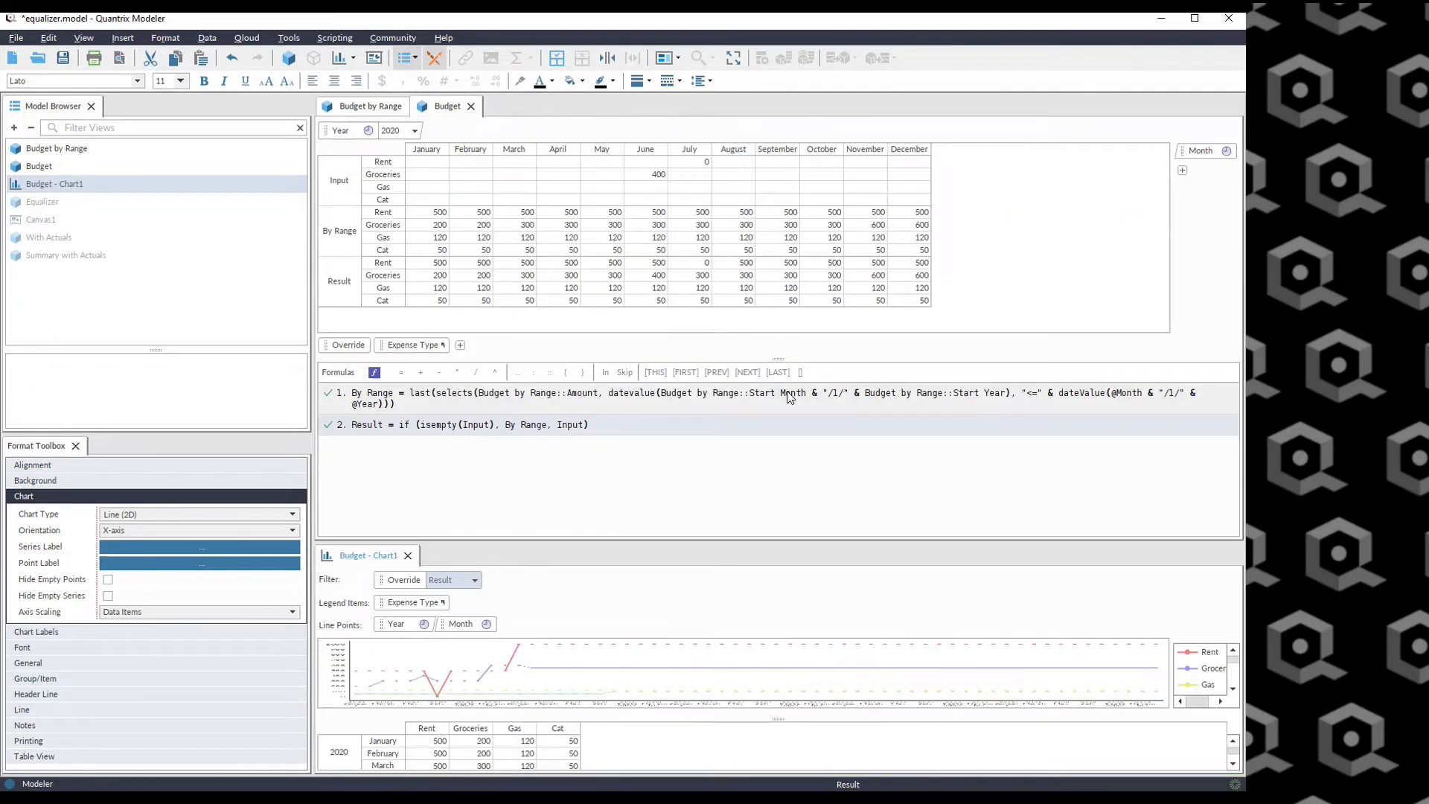
drag(364, 559, 848, 223)
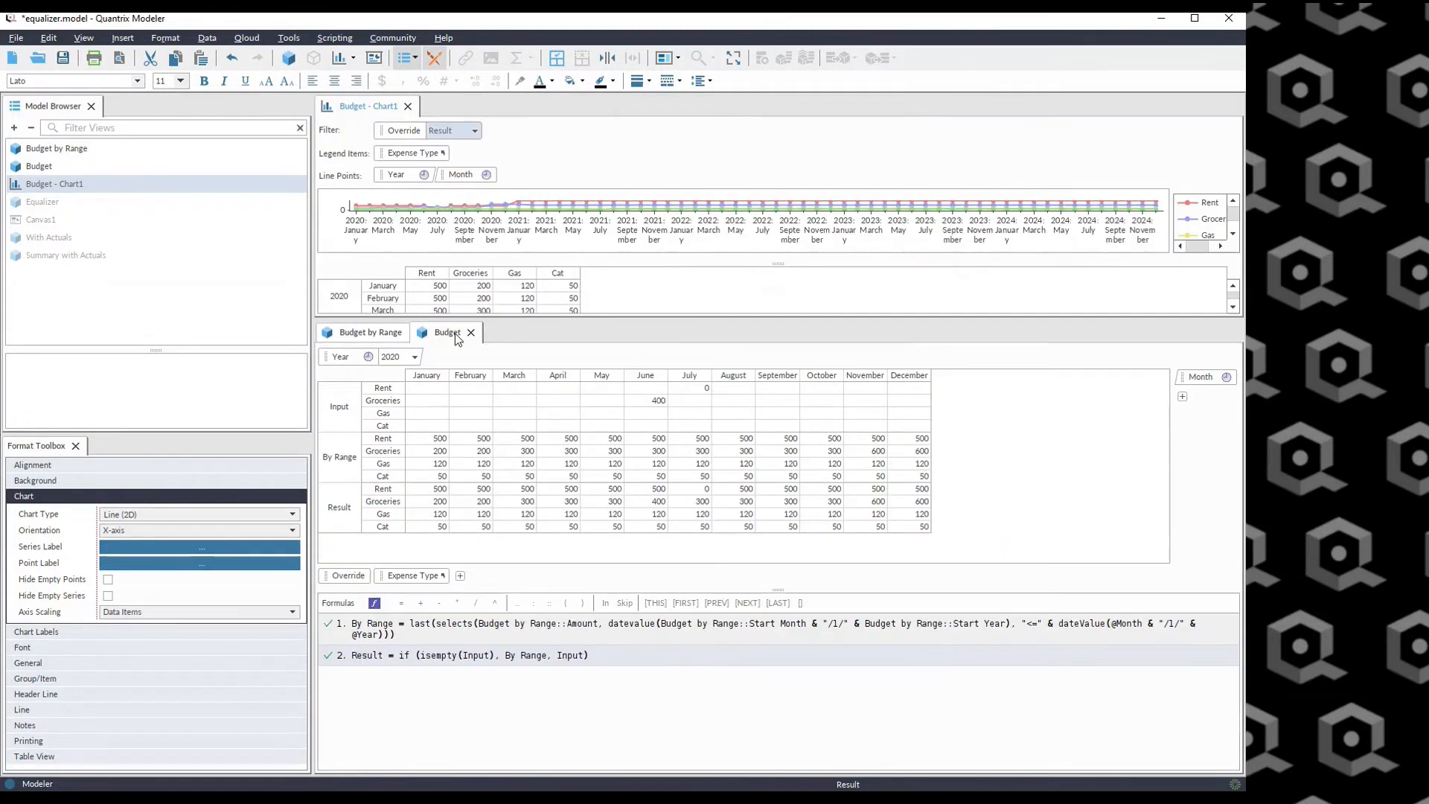
drag(368, 108, 1139, 666)
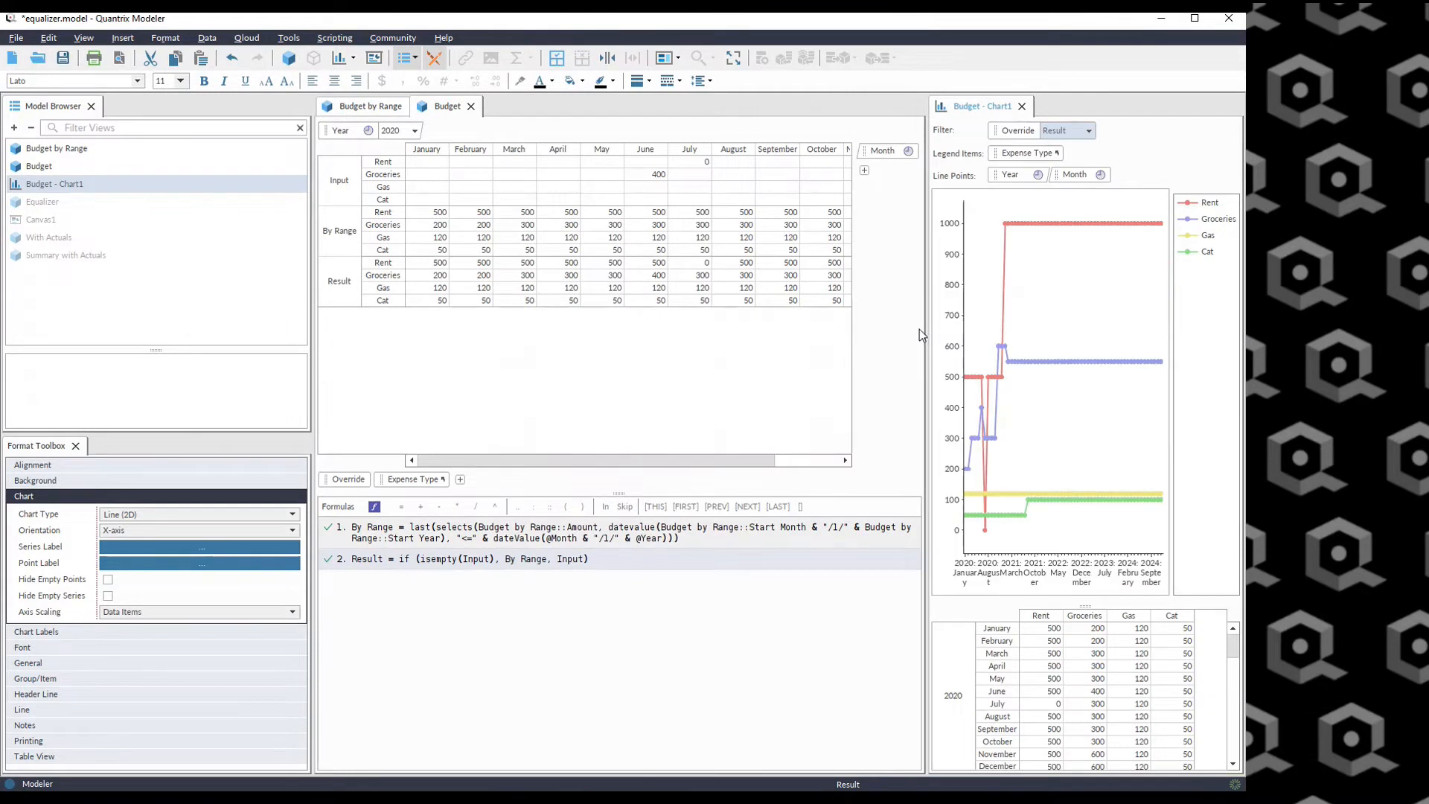
drag(923, 329, 605, 348)
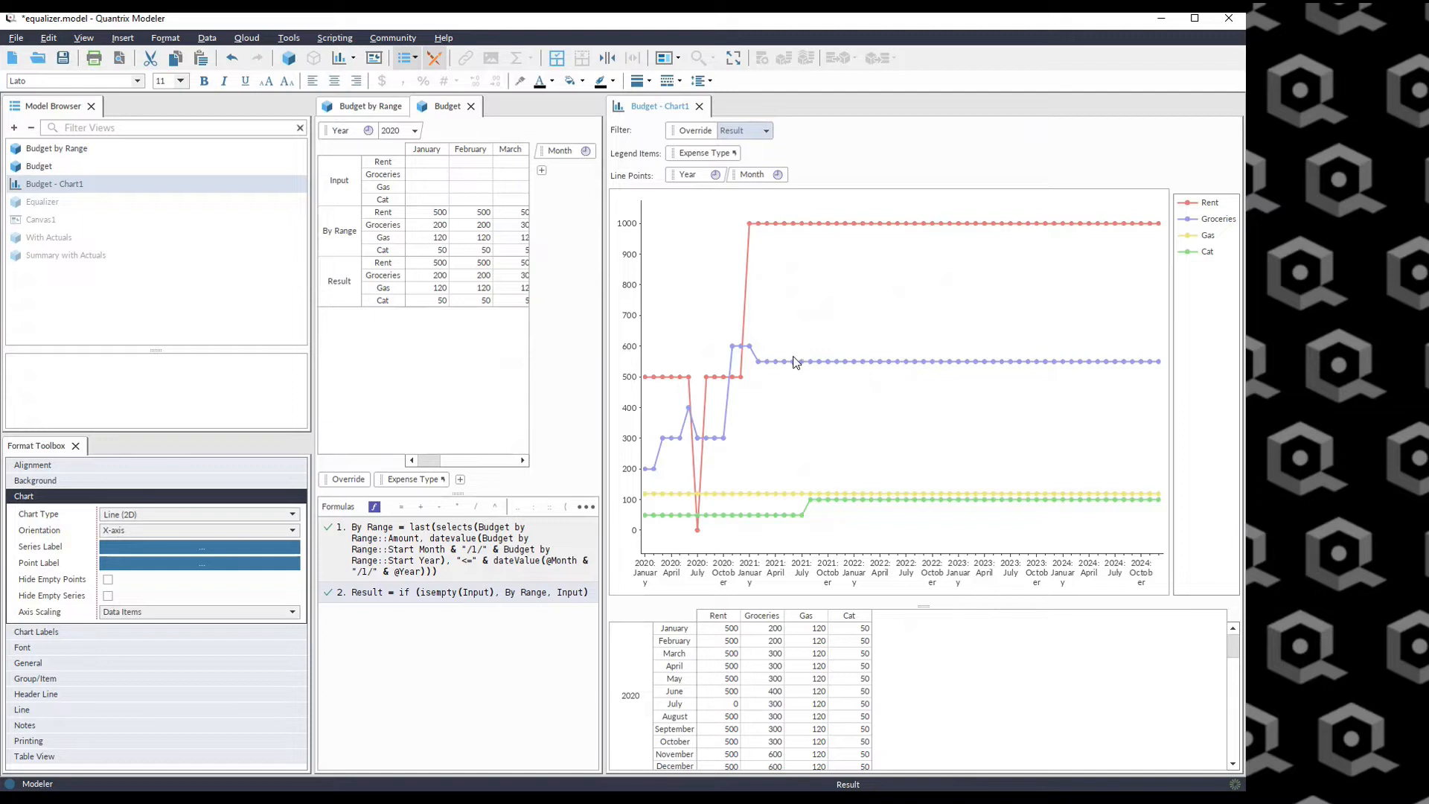
Clear the Rent Input value for July 2020.
drag(430, 463, 466, 466)
click(458, 174)
key(Up)
key(Right)
key(Right)
key(Left)
key(Delete)
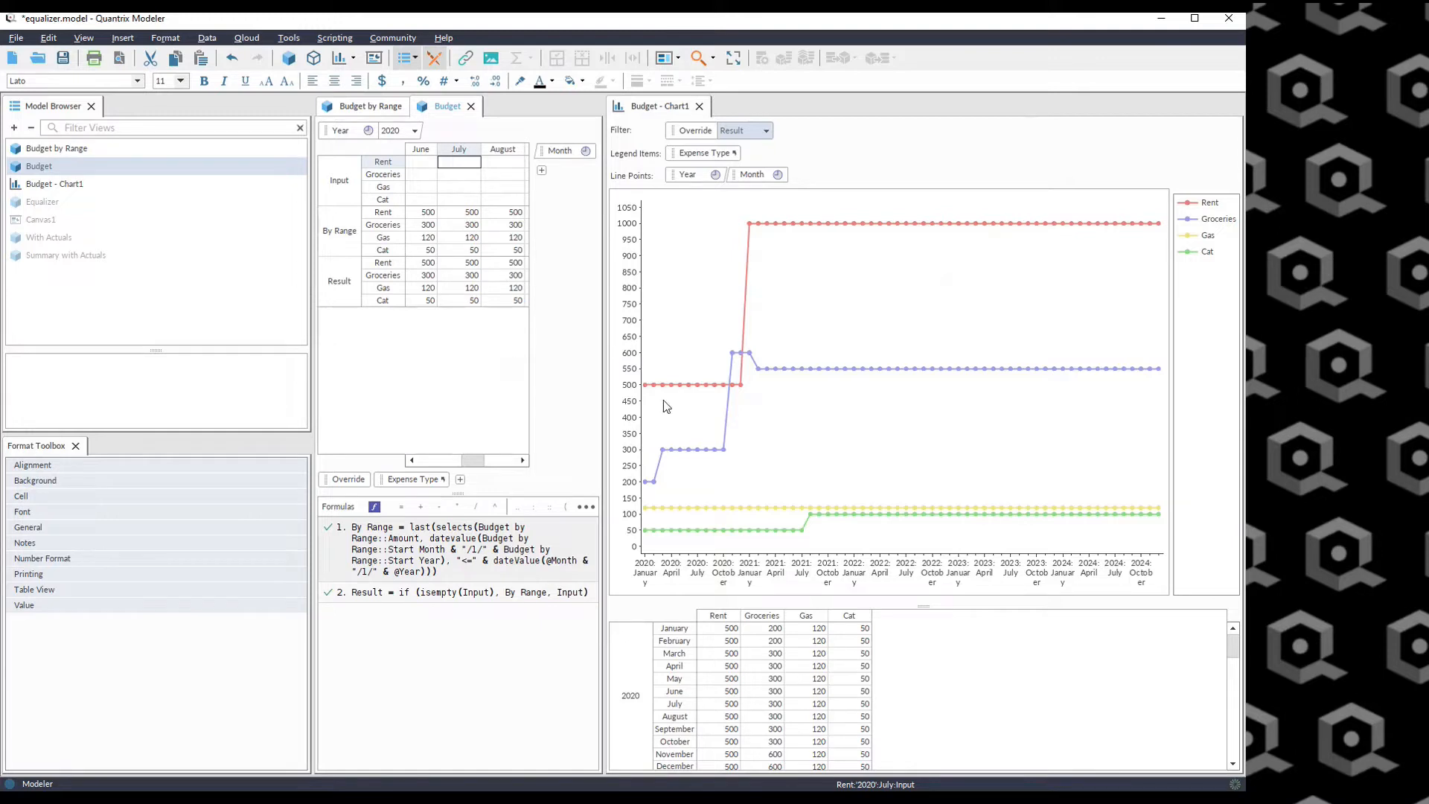
Open the Budget by Range view, close the side panels and widen the view.
click(368, 106)
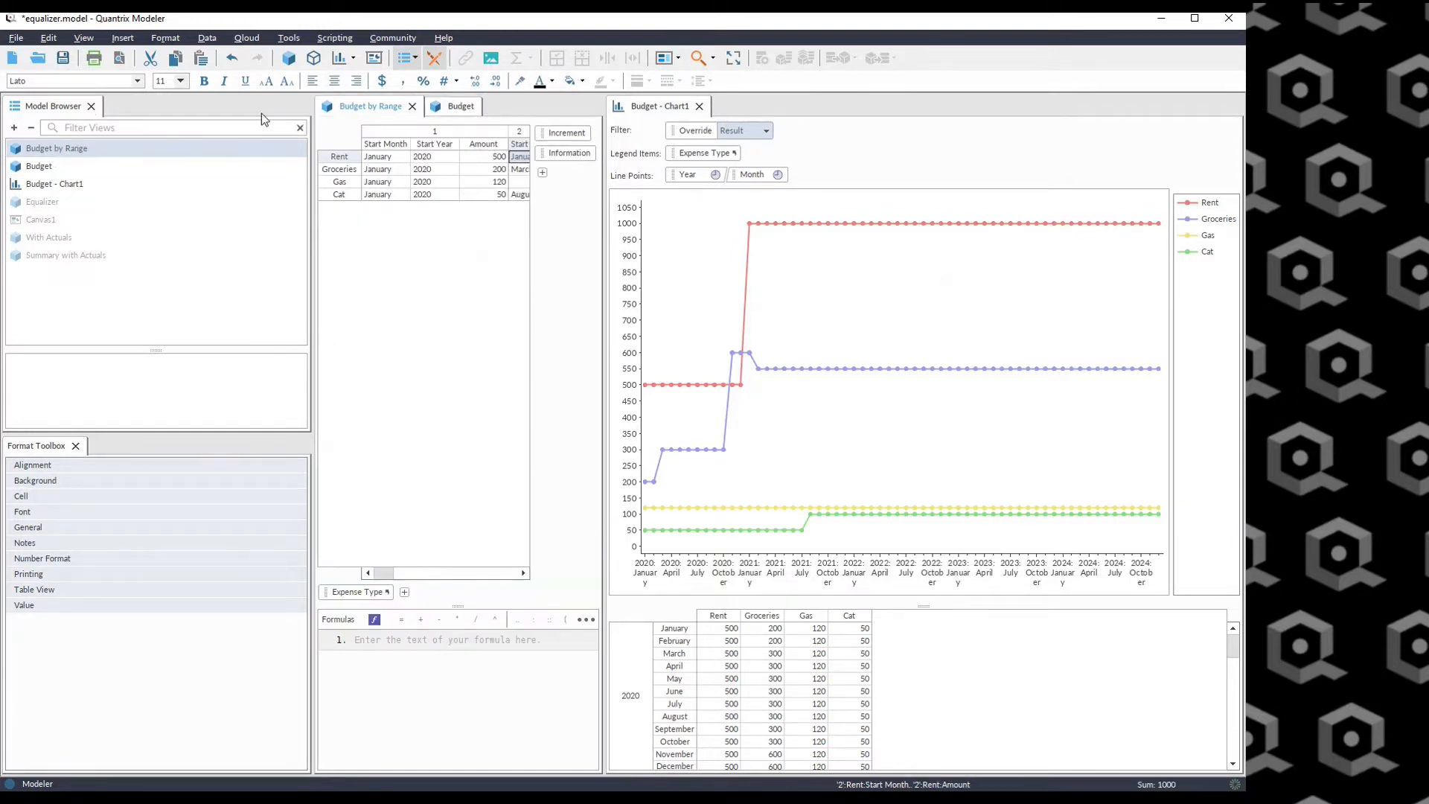
click(91, 106)
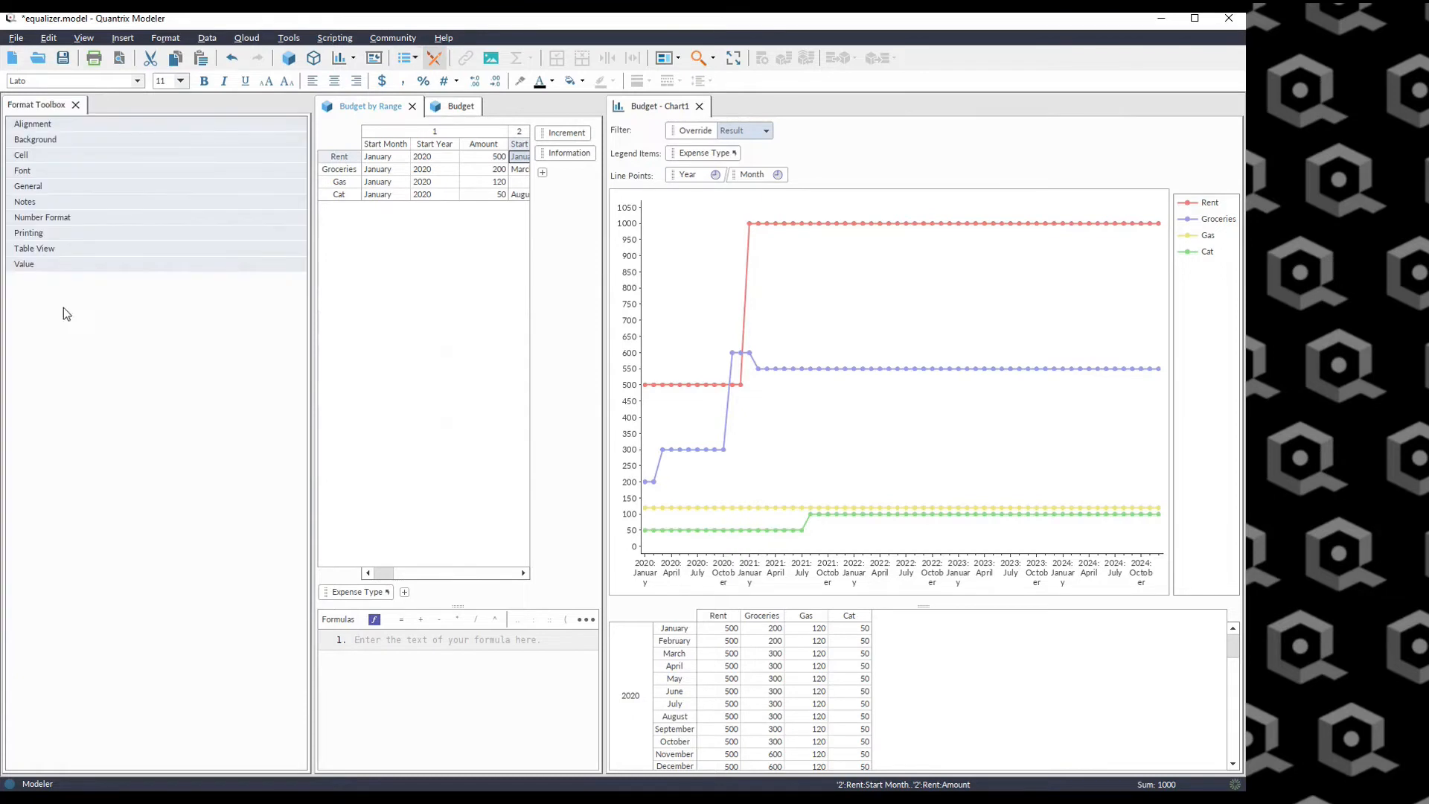
click(75, 105)
drag(388, 271, 567, 271)
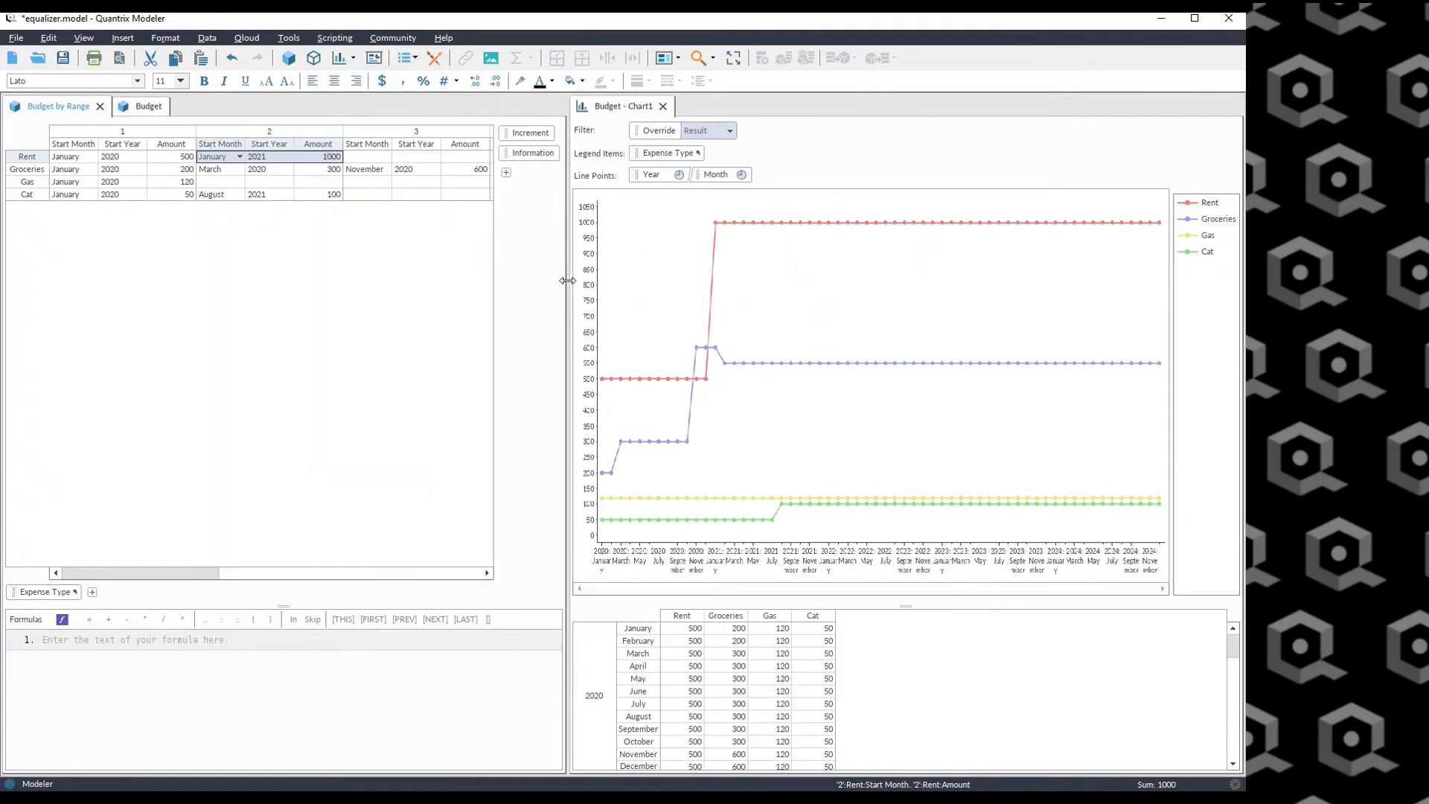
Add a second Gas range starting May 2021 with an amount of 160.
click(230, 182)
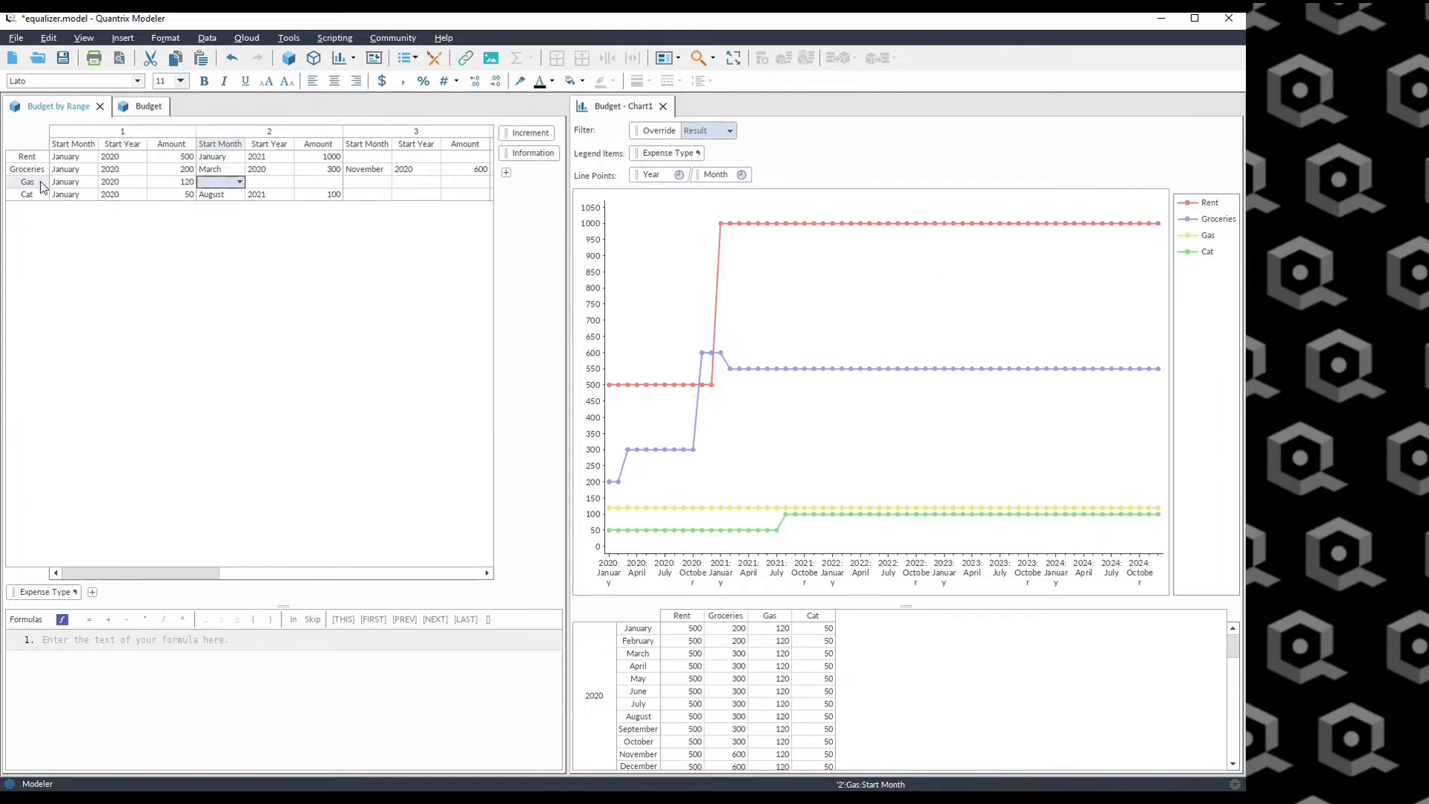
click(239, 182)
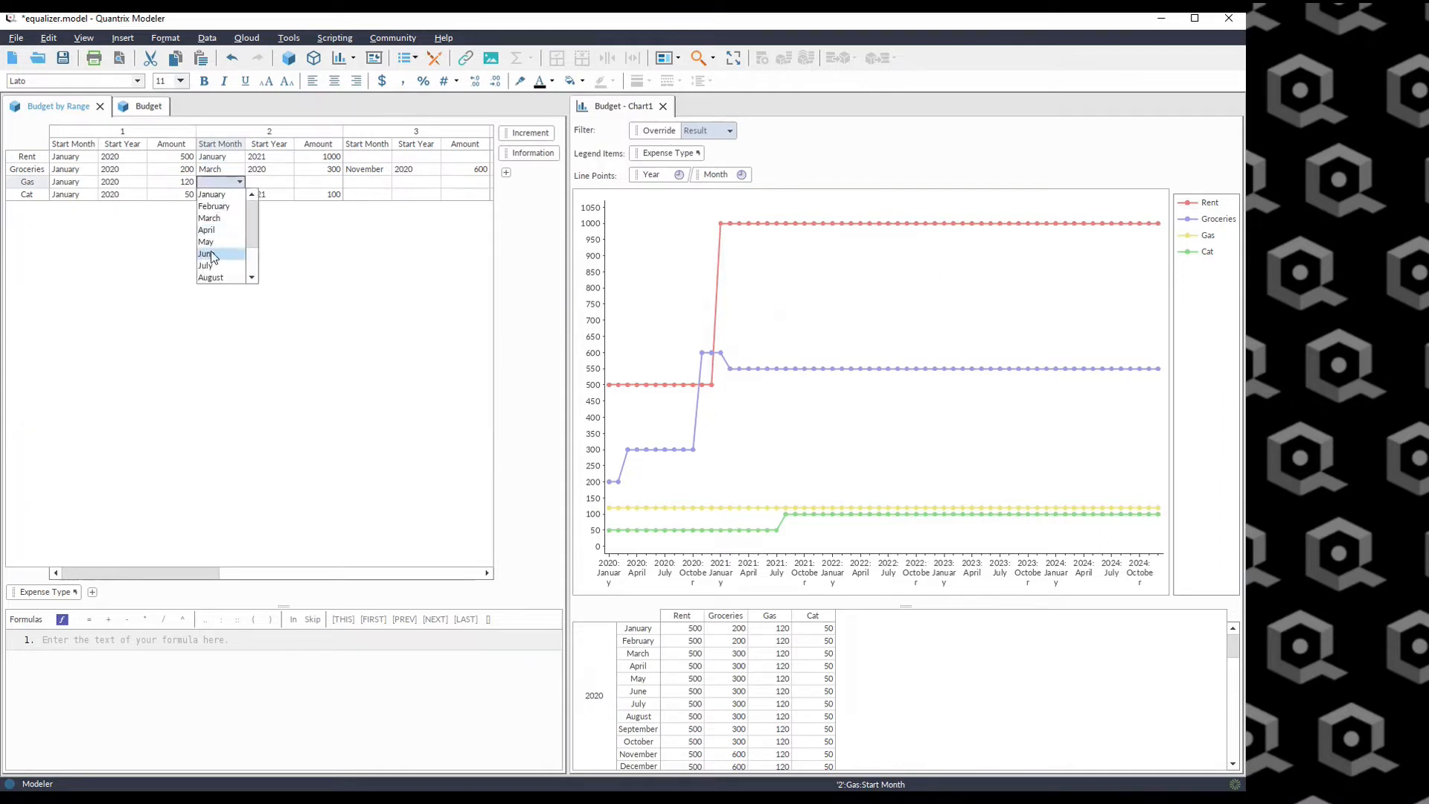
click(233, 242)
click(269, 183)
click(289, 183)
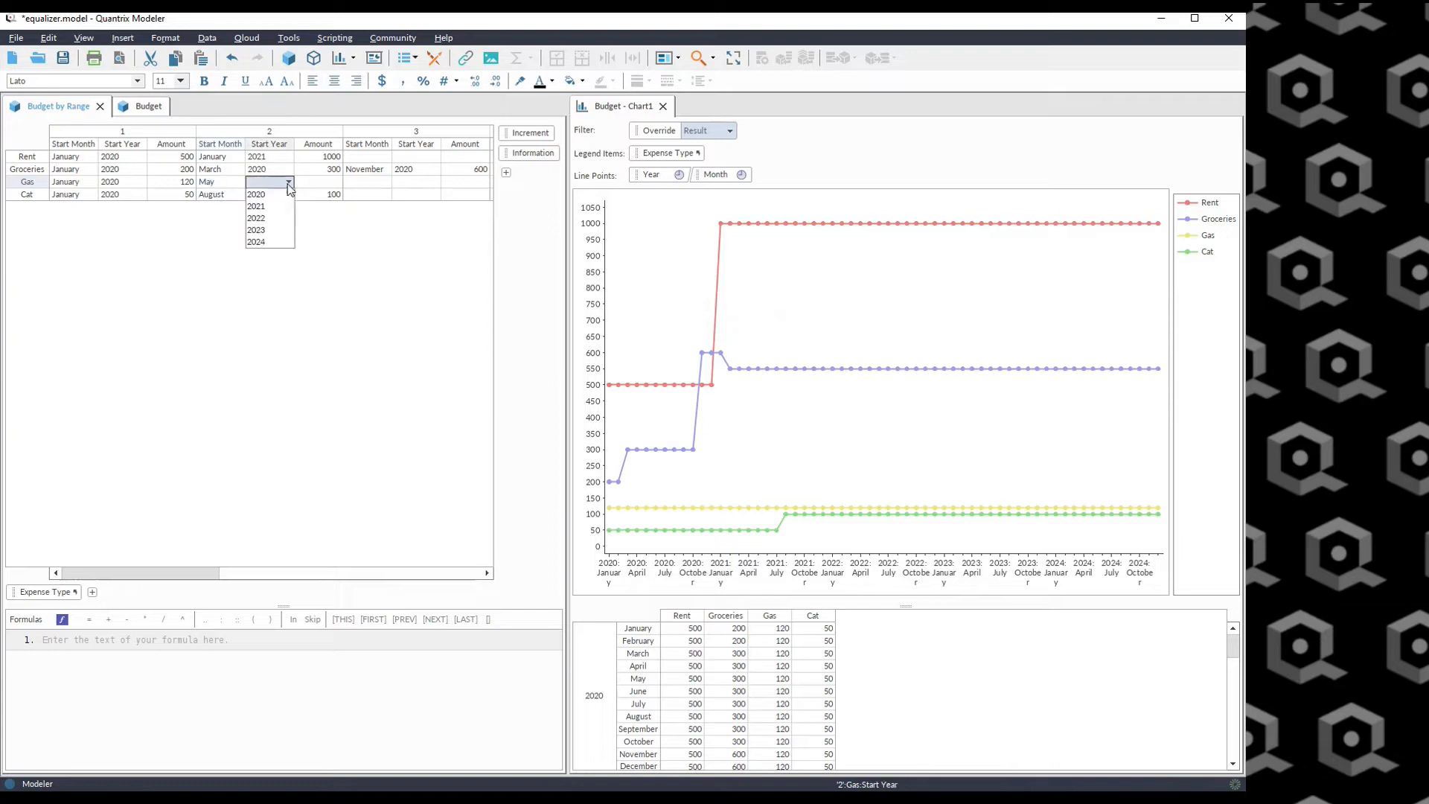
click(265, 207)
click(335, 184)
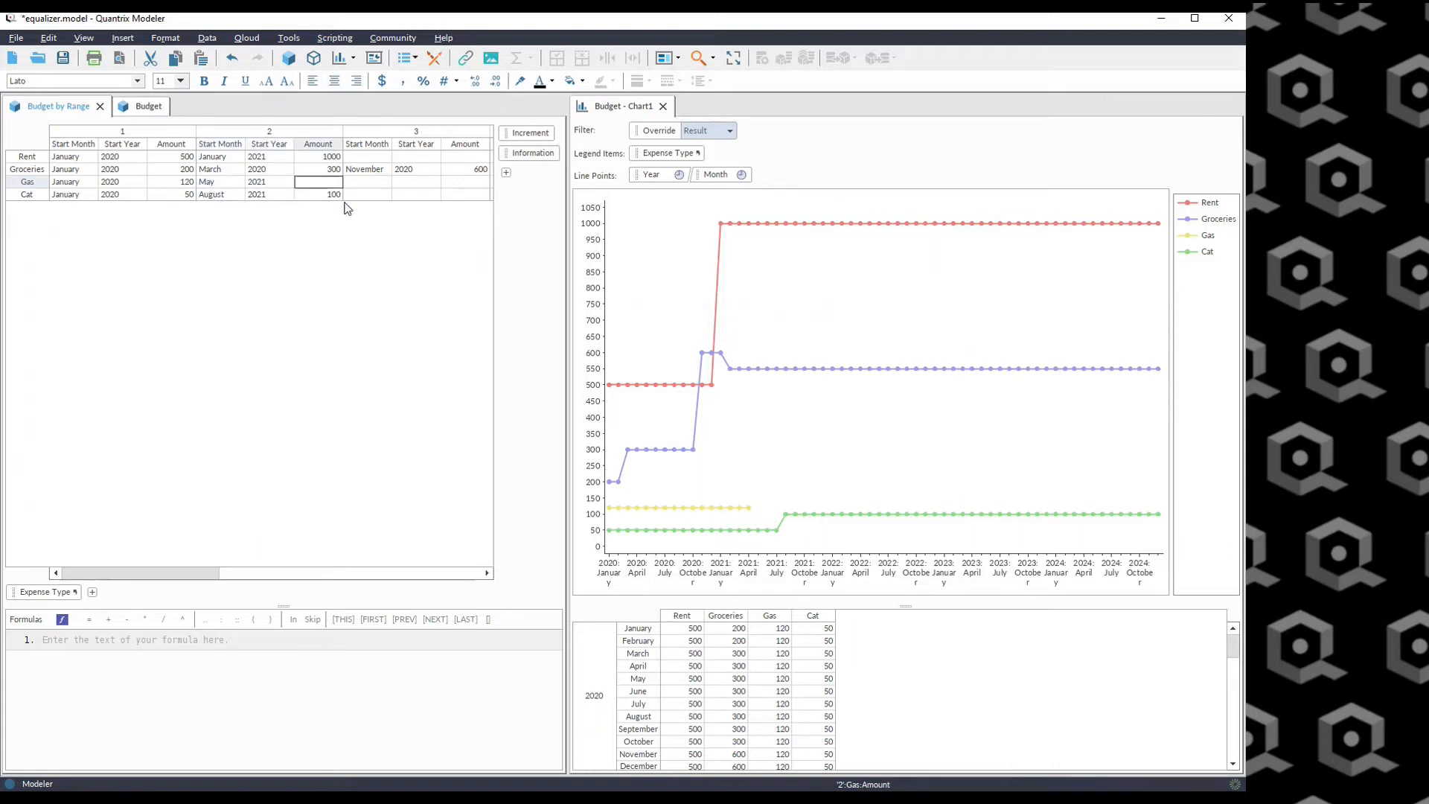
text(160)
key(Return)
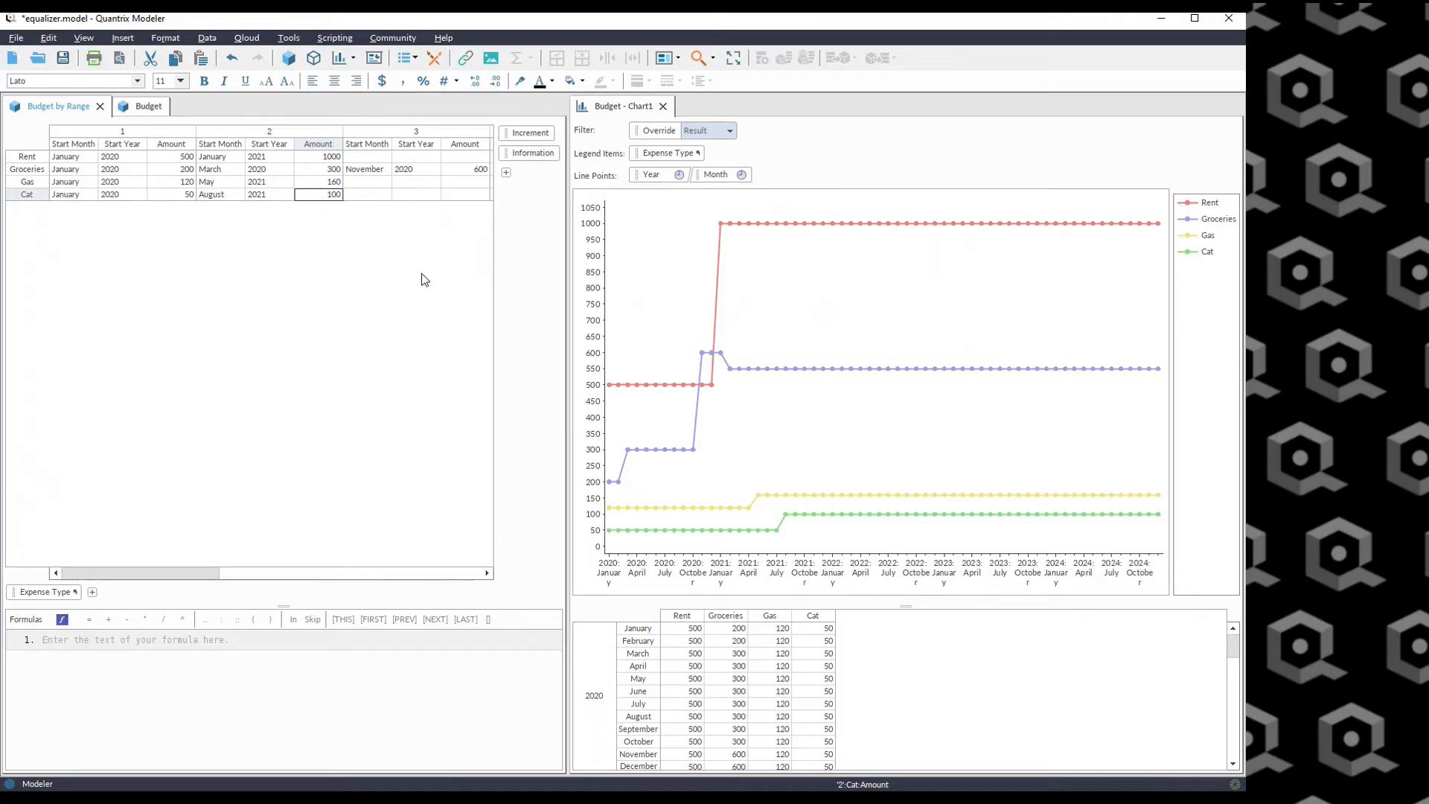
Switch the Budget view to 2021 and enter 50 as the Gas Input value for July.
click(142, 107)
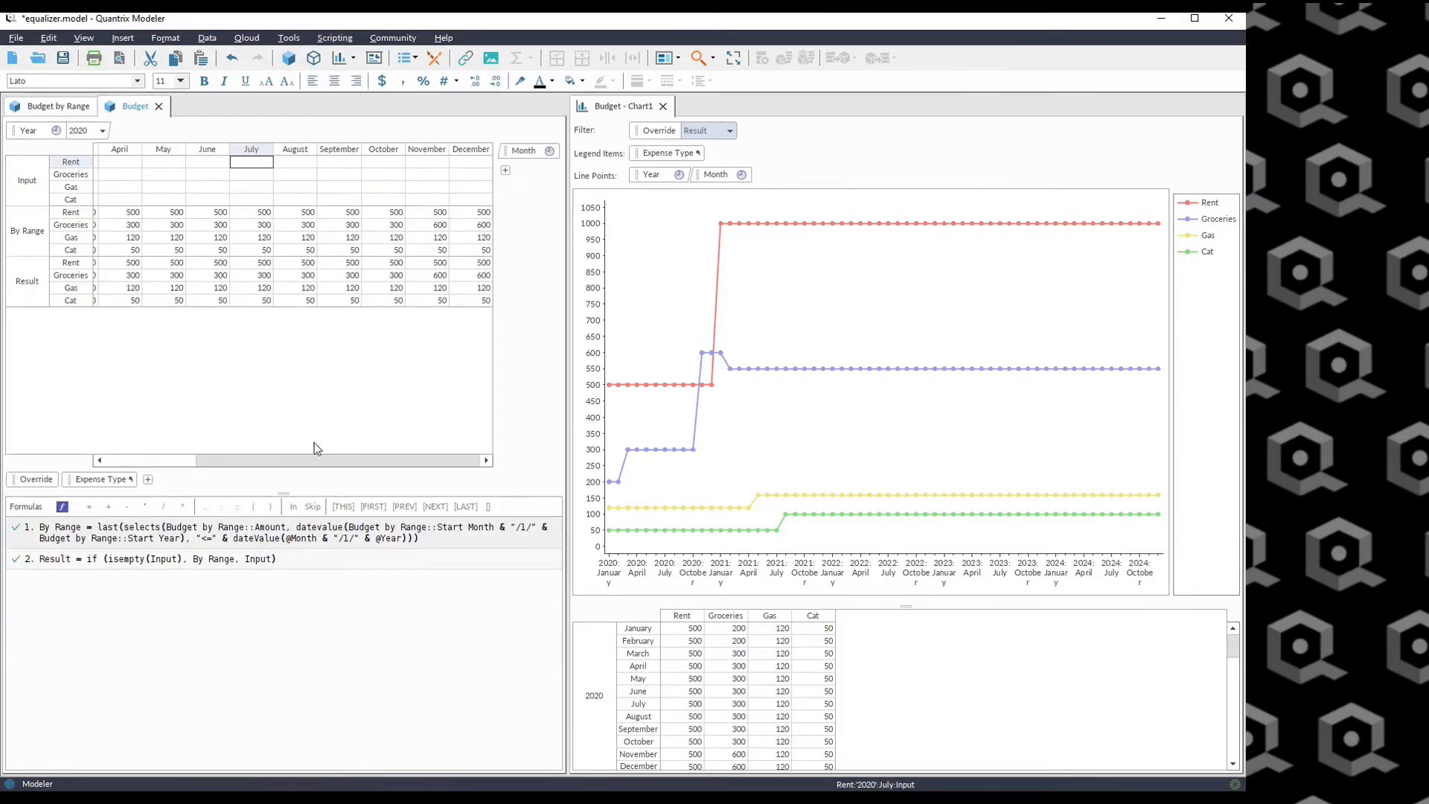
click(101, 131)
click(79, 154)
click(241, 191)
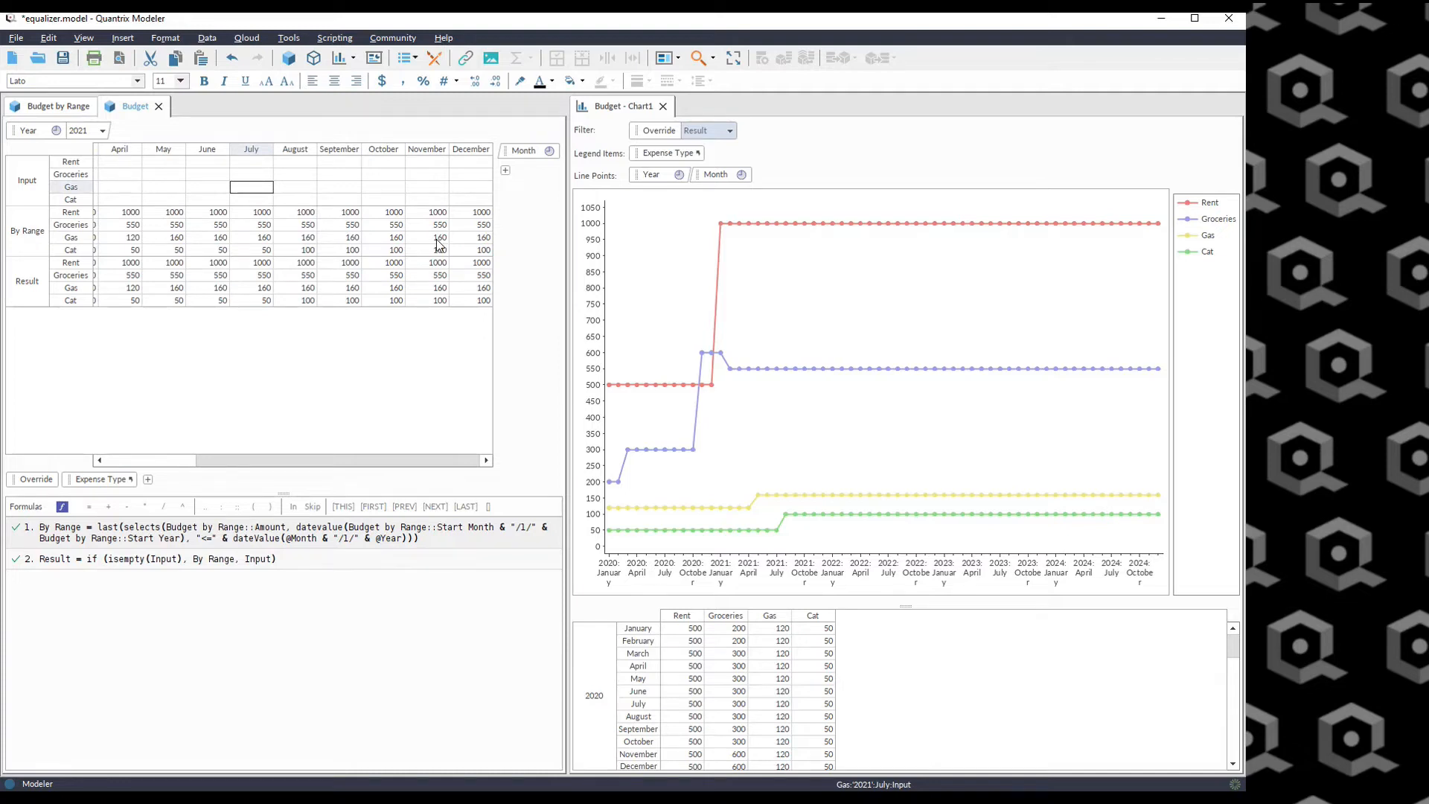
text(50)
key(Return)
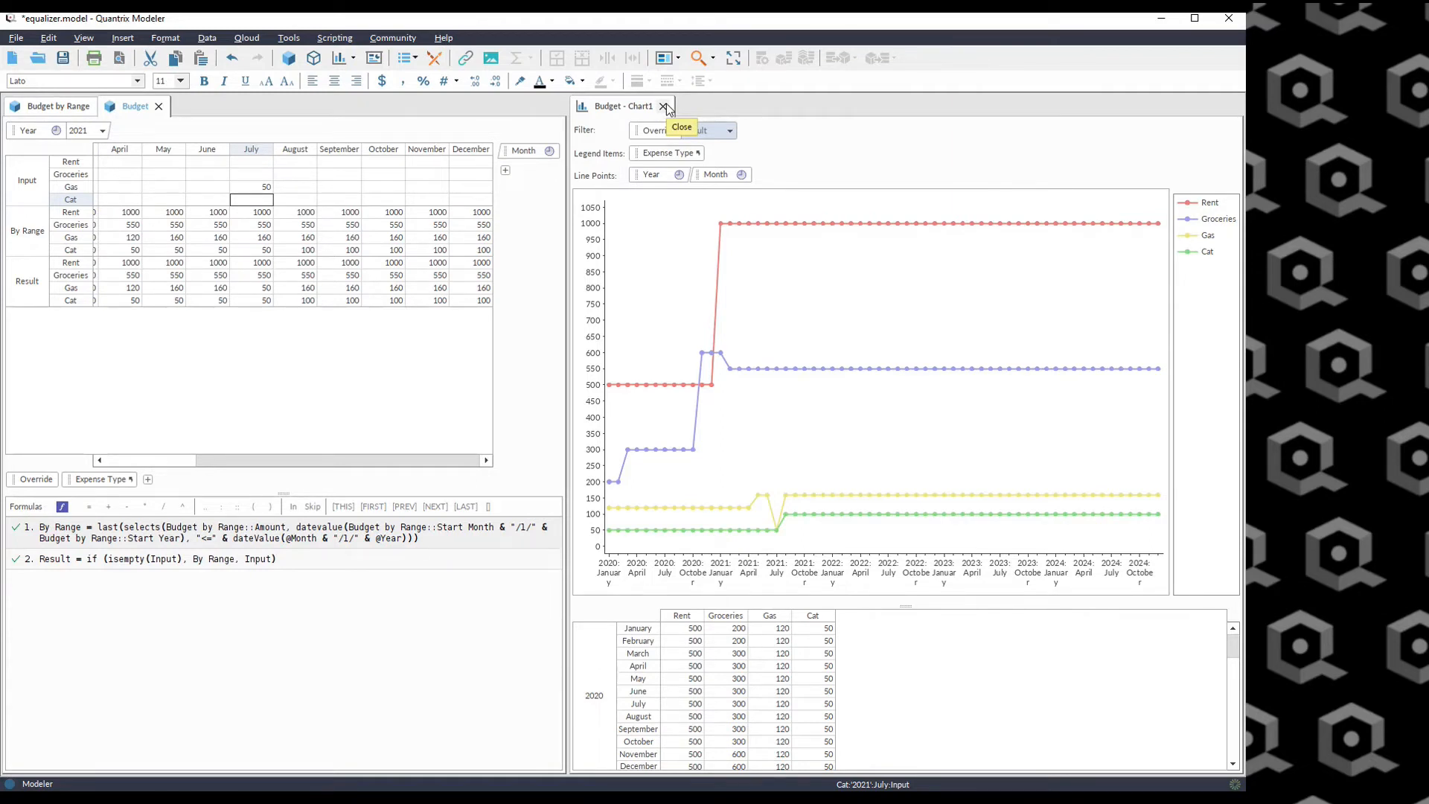
Close the chart tab and show the Model Browser panel.
click(663, 106)
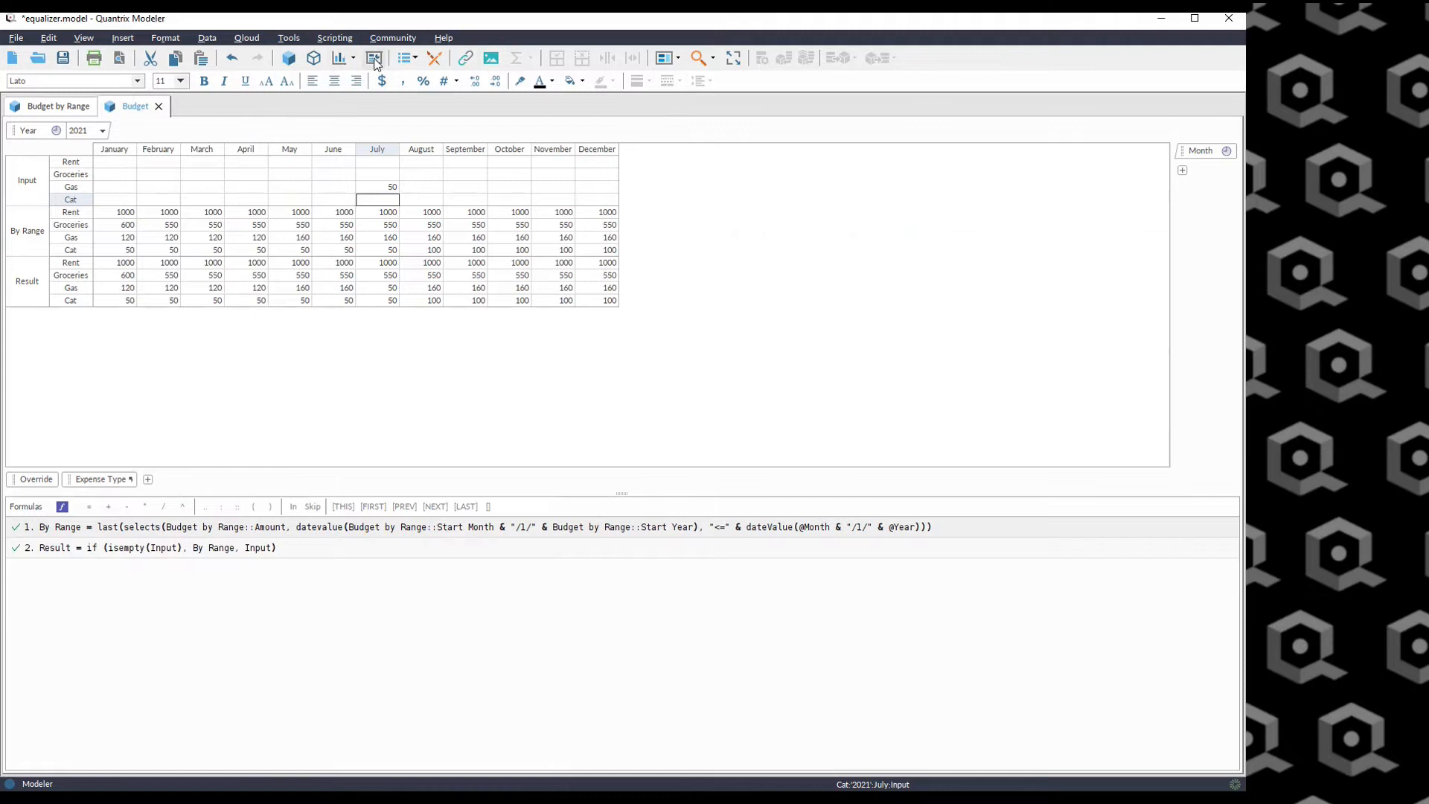
click(404, 60)
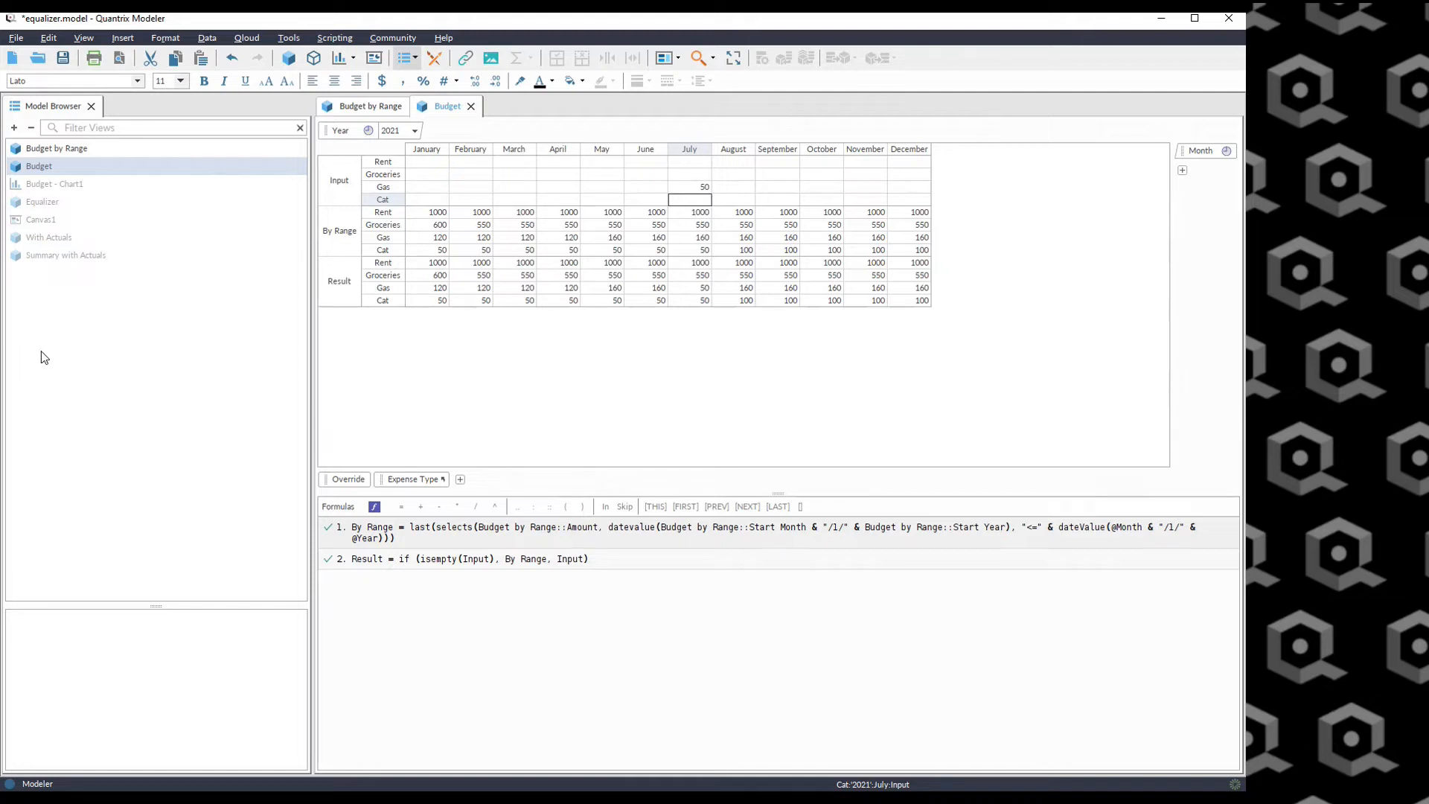
Open the Equalizer view and select its Input Values from January to December.
double_click(42, 201)
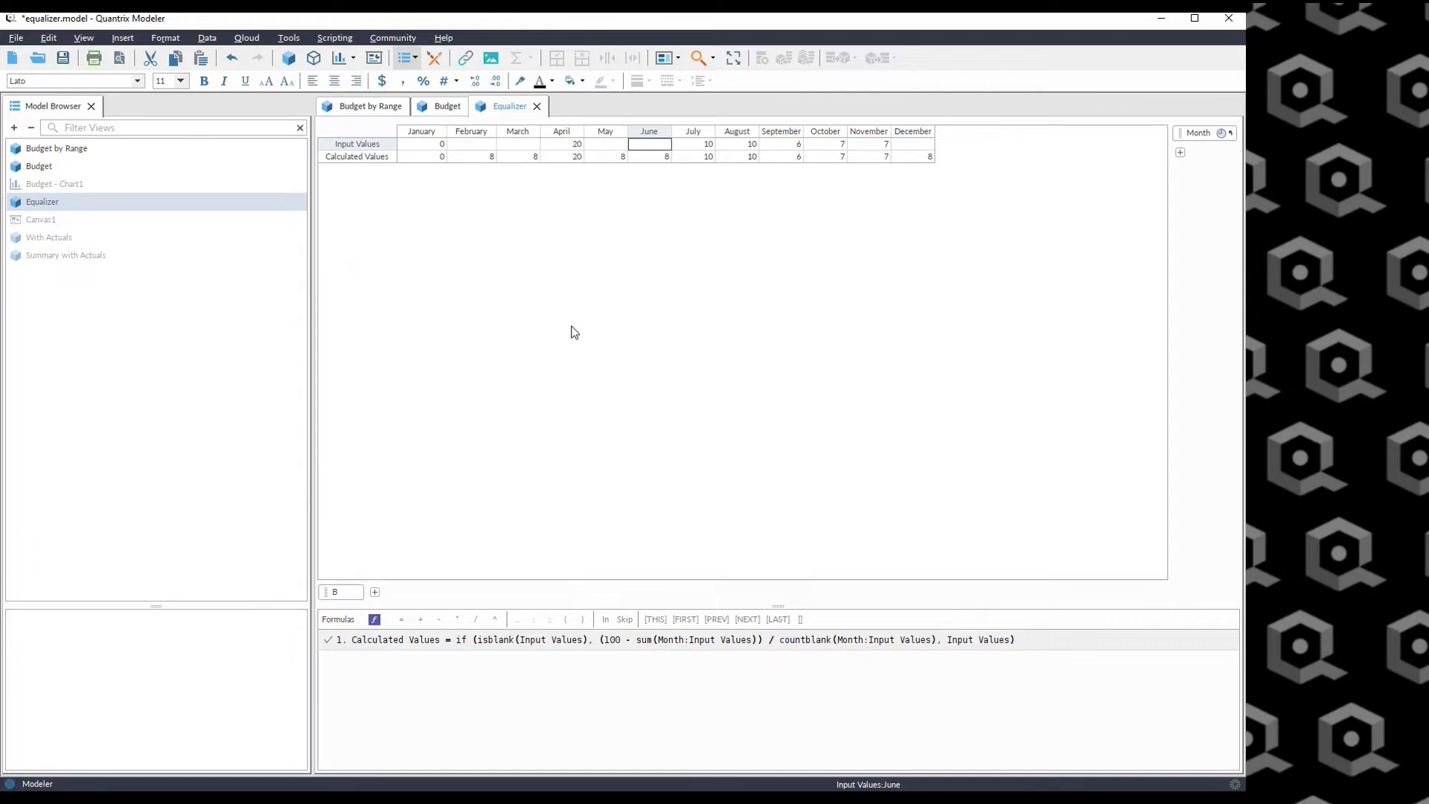
drag(421, 143, 923, 145)
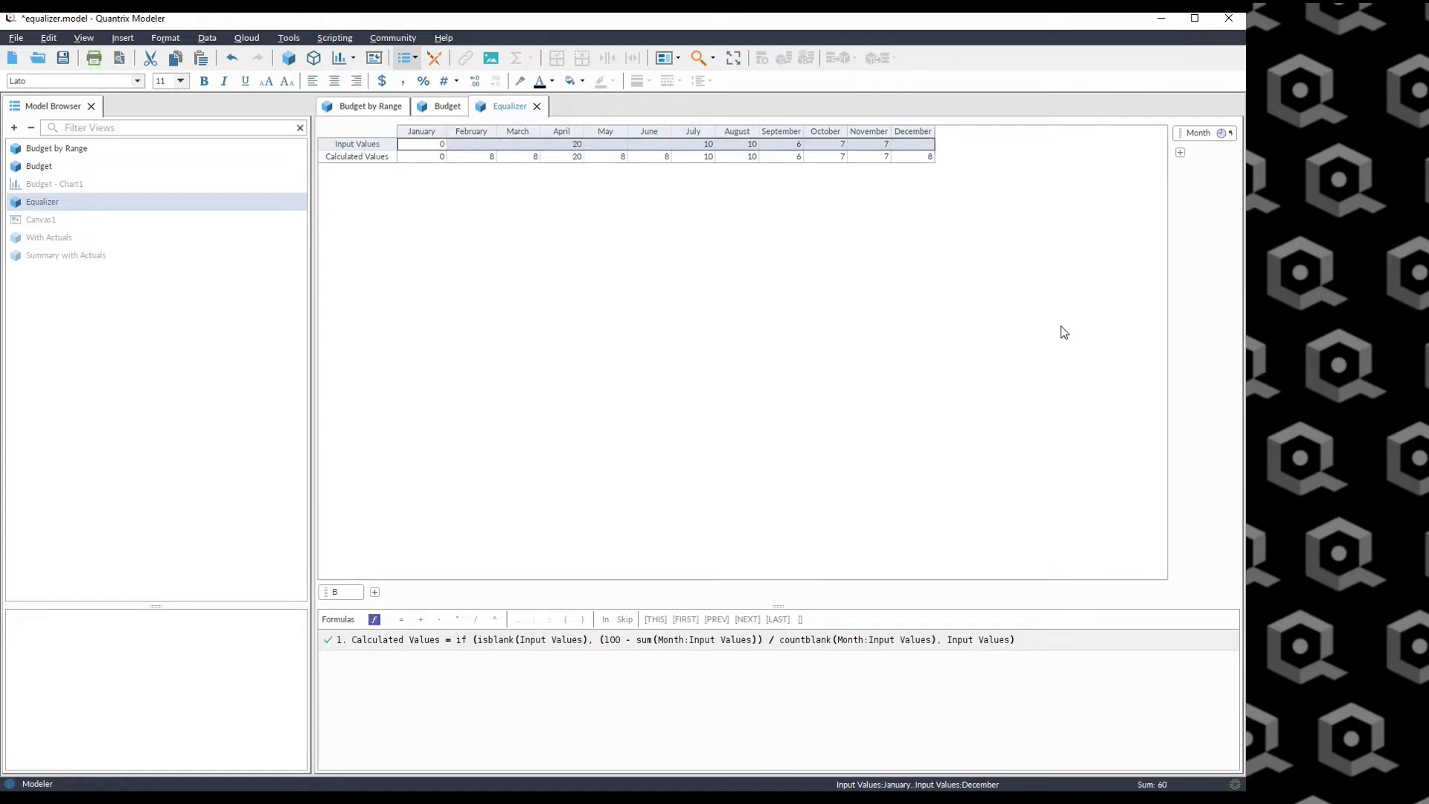
Clear all Equalizer Input Values for January to December and select the Calculated Values row across the months.
key(Delete)
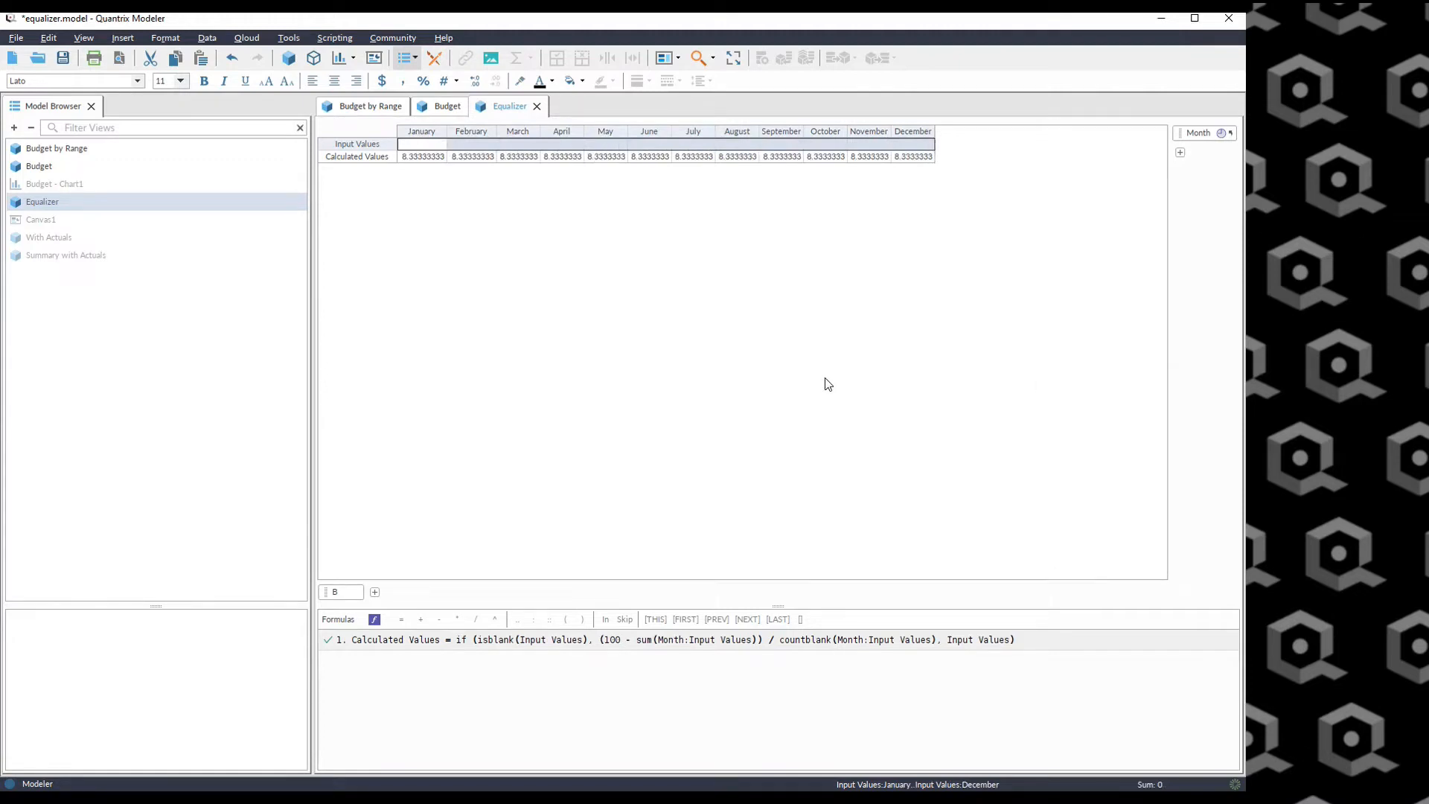
click(533, 277)
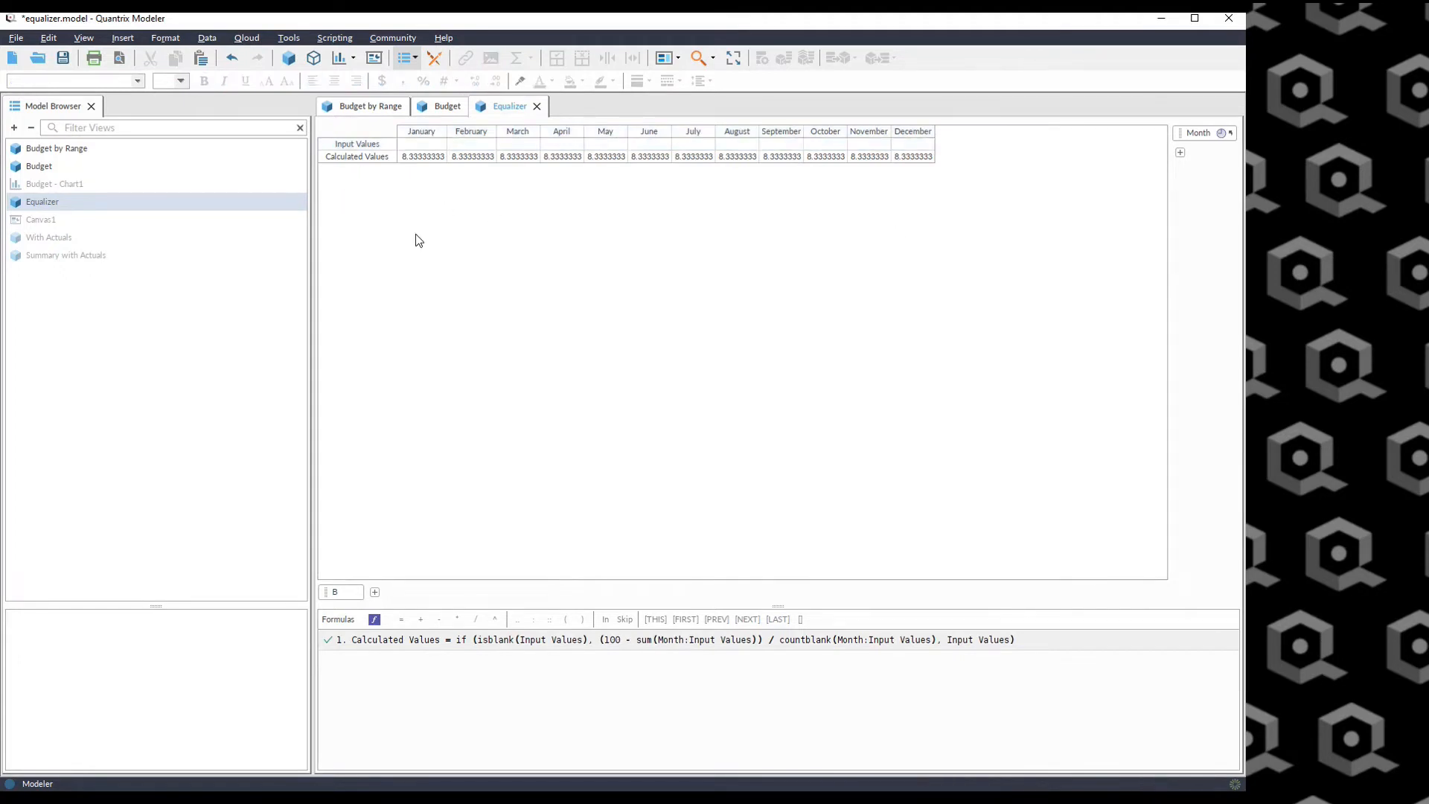
click(357, 157)
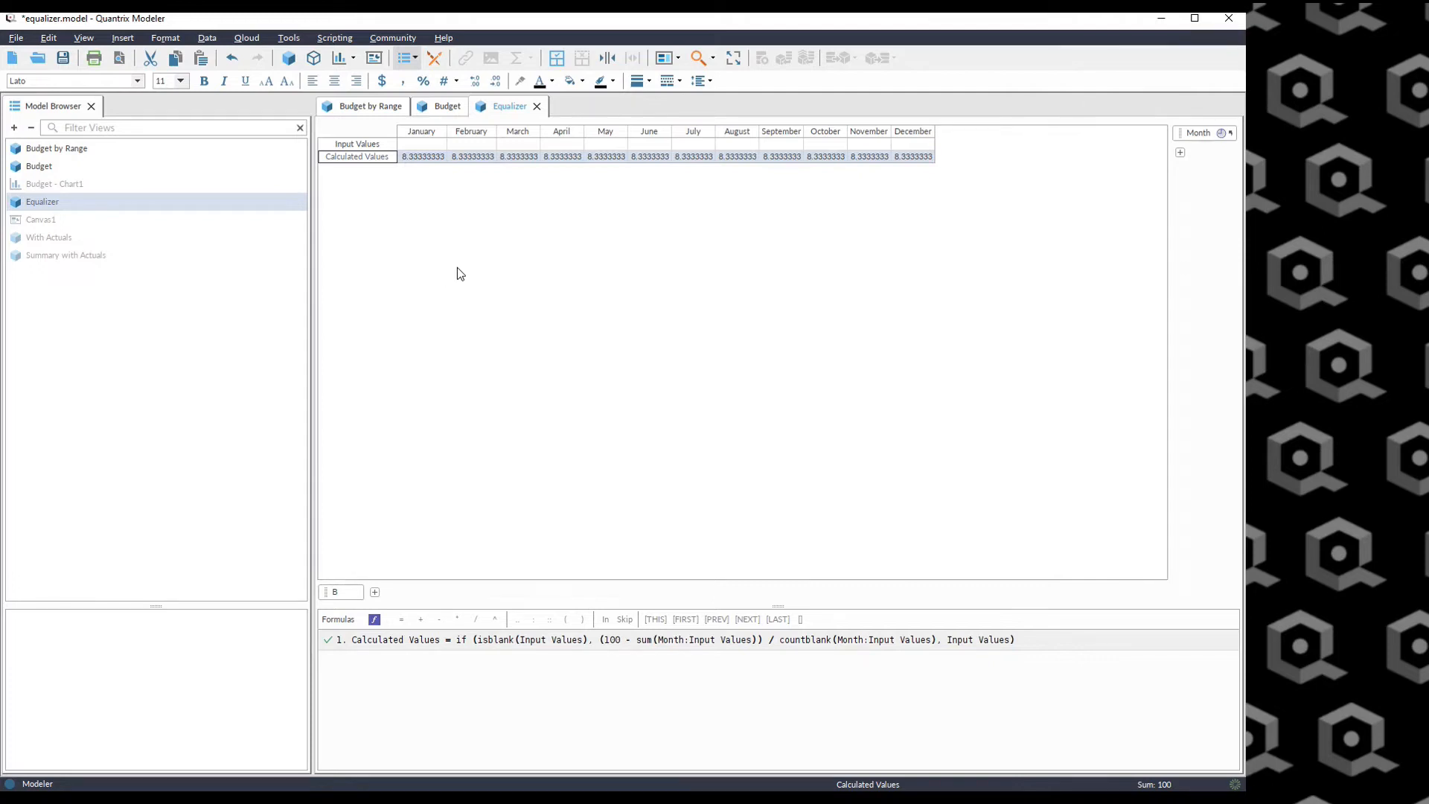
click(417, 158)
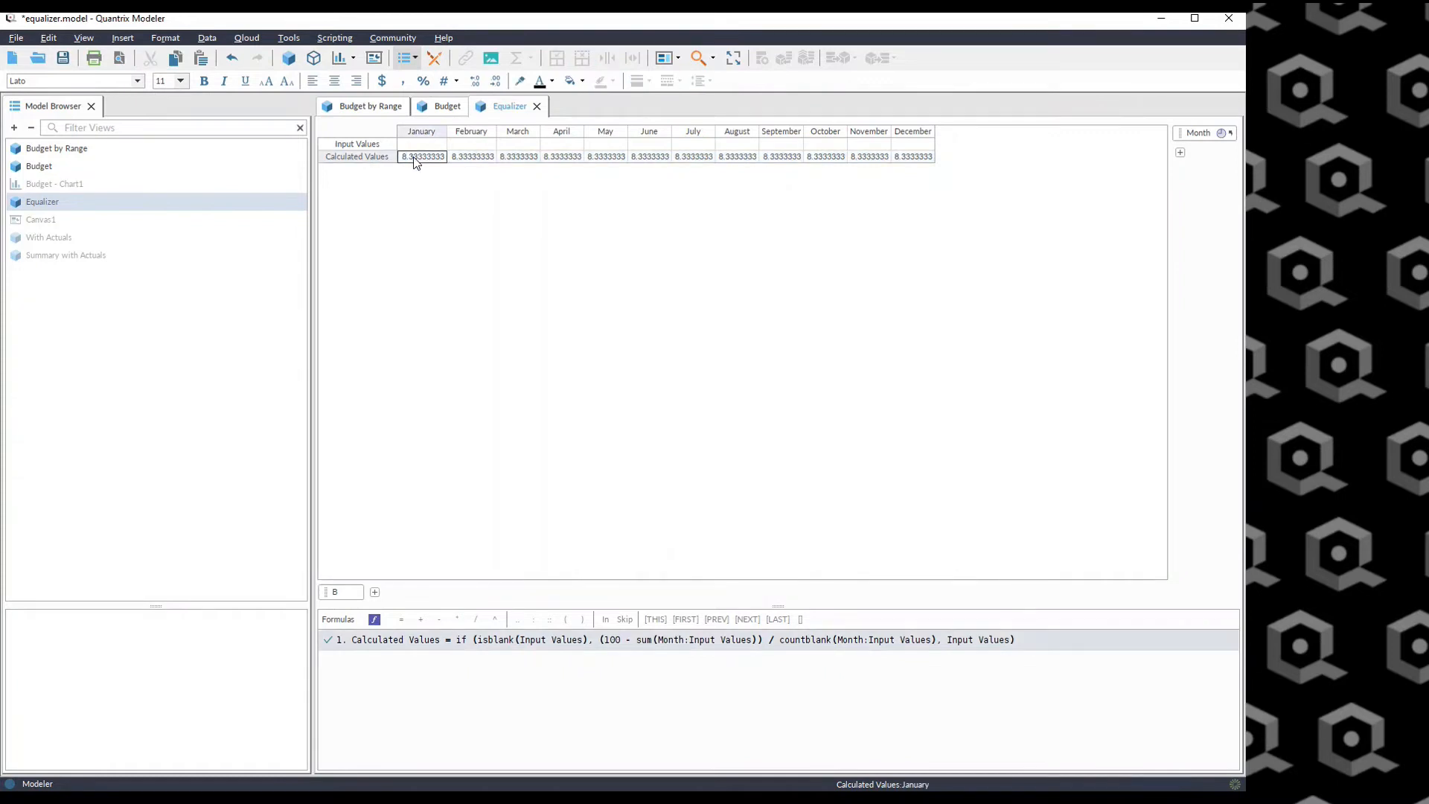
drag(415, 162, 913, 161)
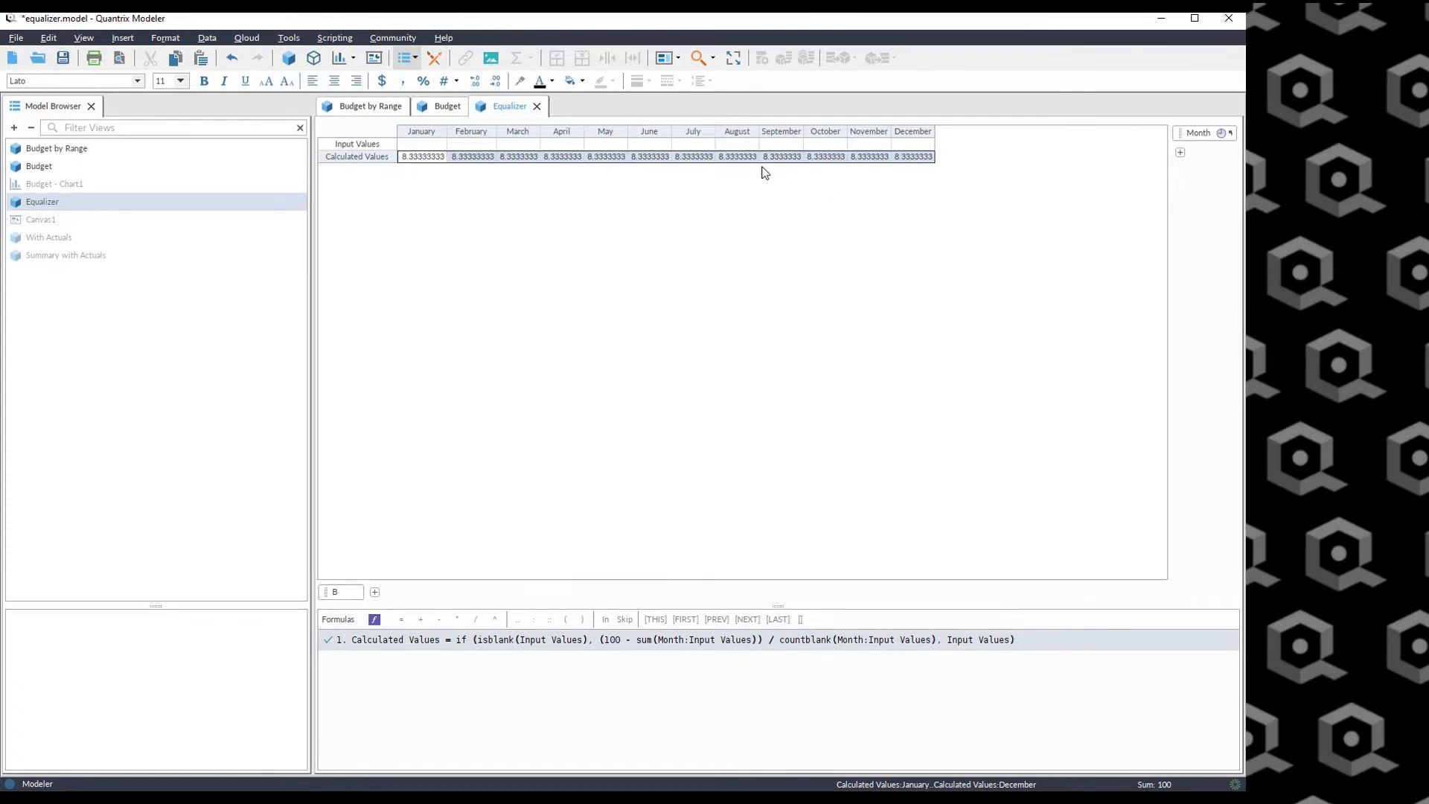
Enter 50 as the July Input Value and select the other months' Calculated Values.
click(698, 143)
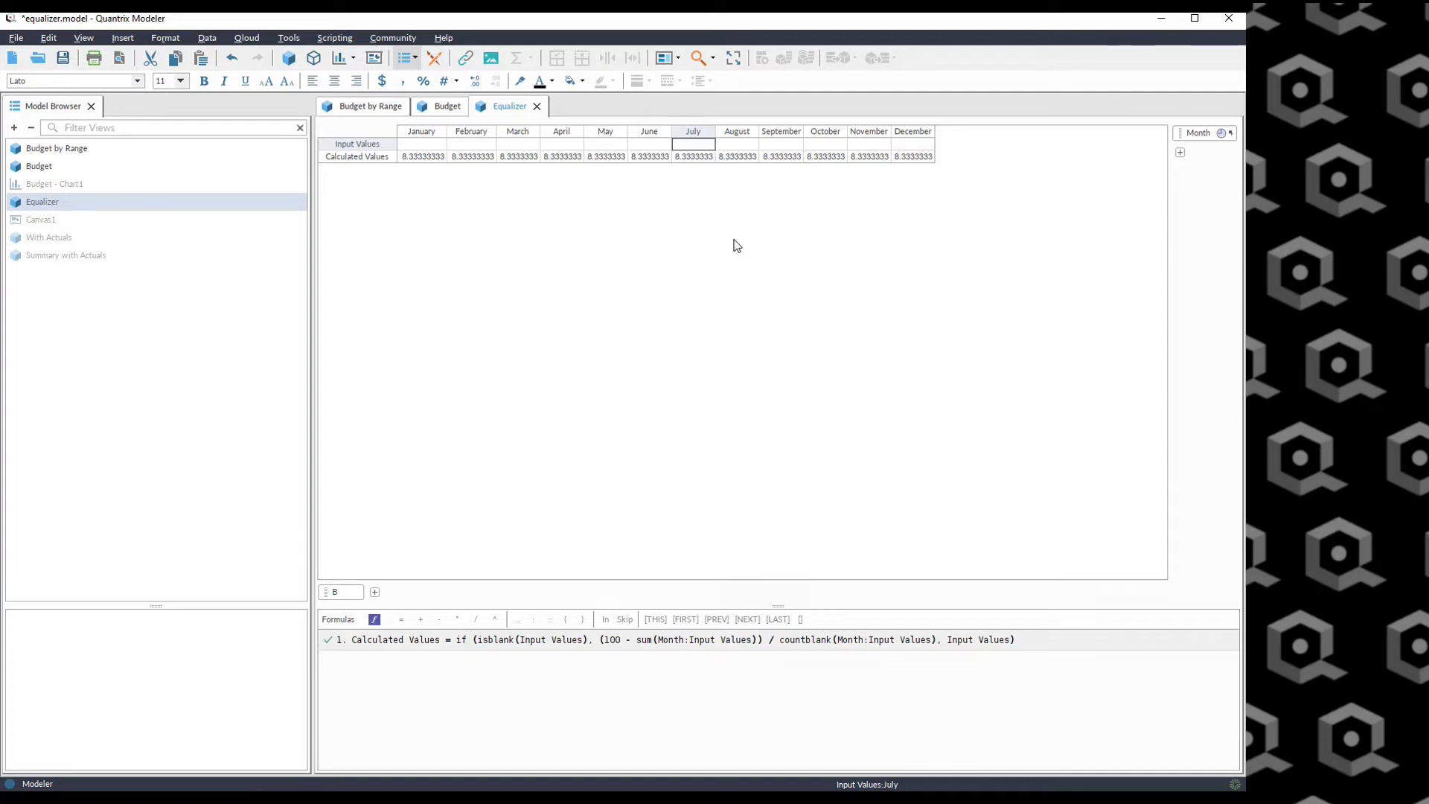
text(50)
key(Return)
drag(411, 159, 641, 164)
drag(733, 157, 922, 157)
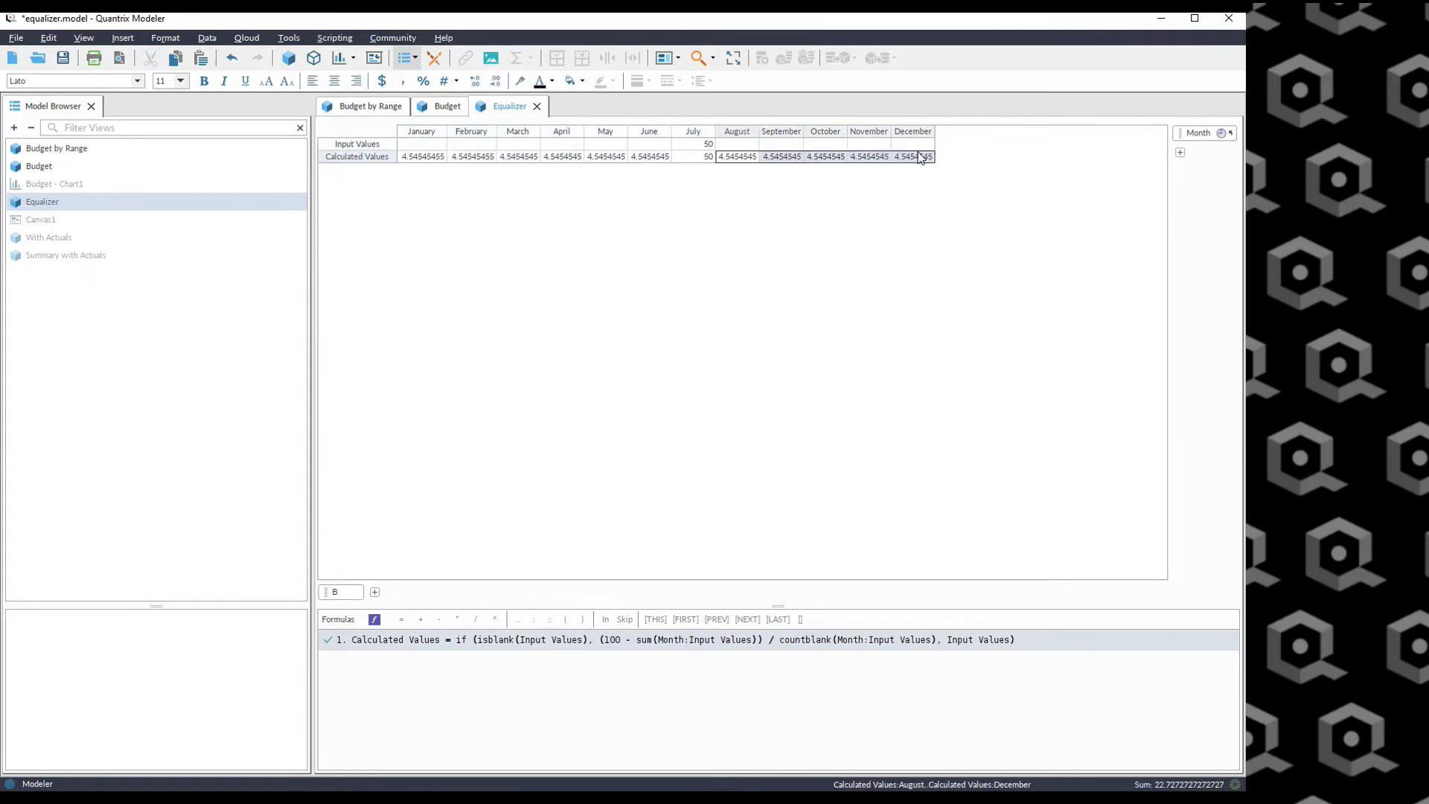
Enter 25 as the March Input Value and compare the Calculated Values of the remaining months.
click(528, 145)
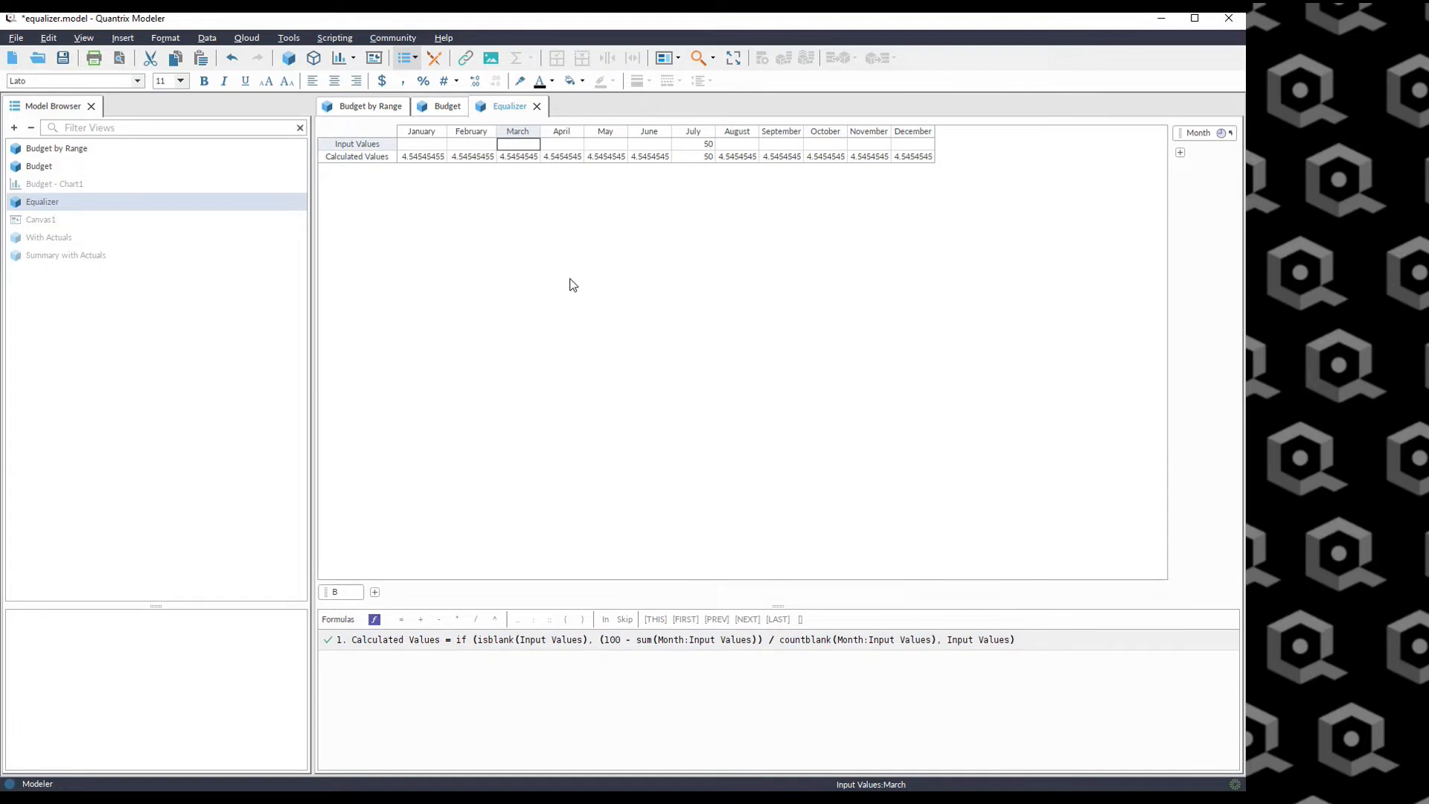
text(25)
key(Return)
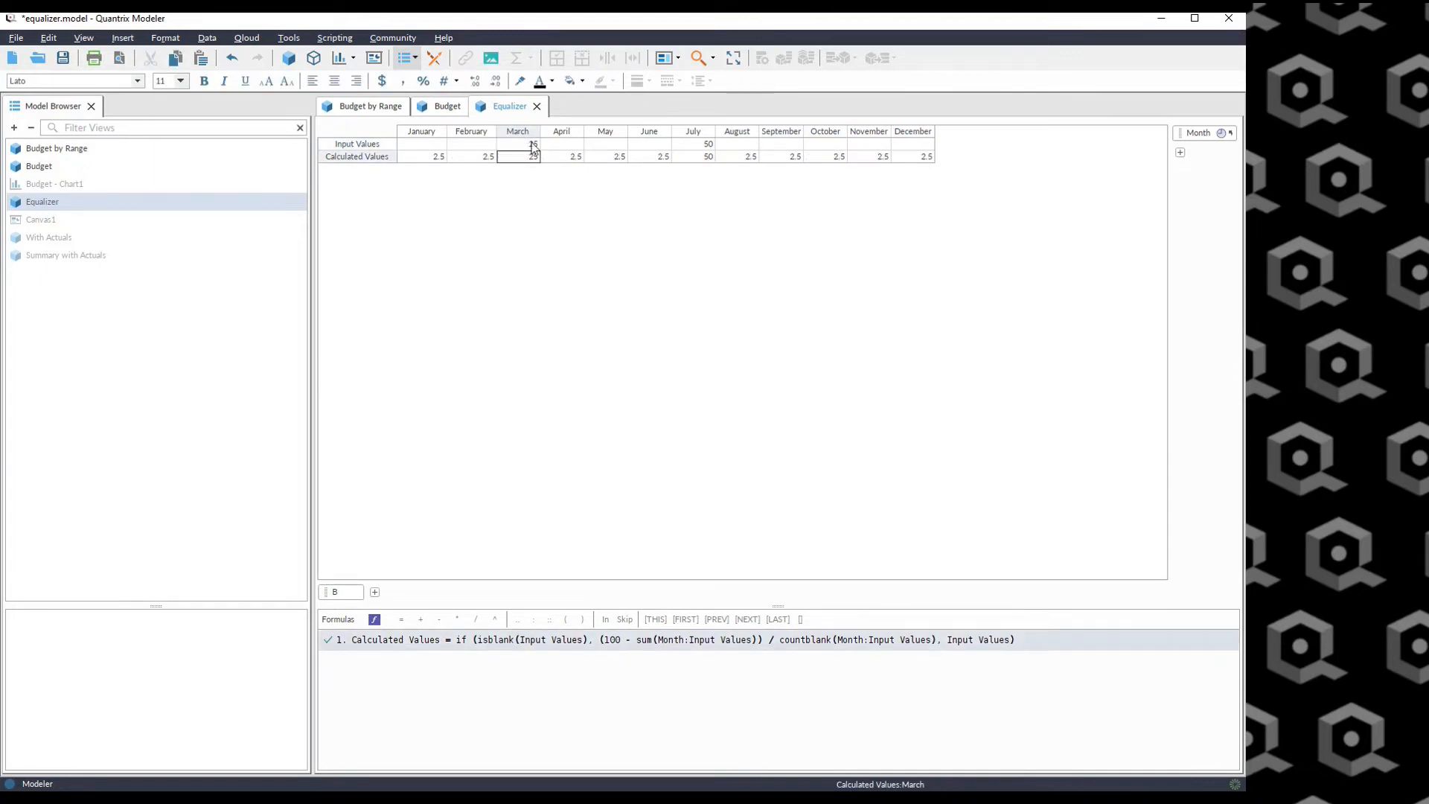
drag(531, 145, 698, 146)
drag(439, 157, 473, 158)
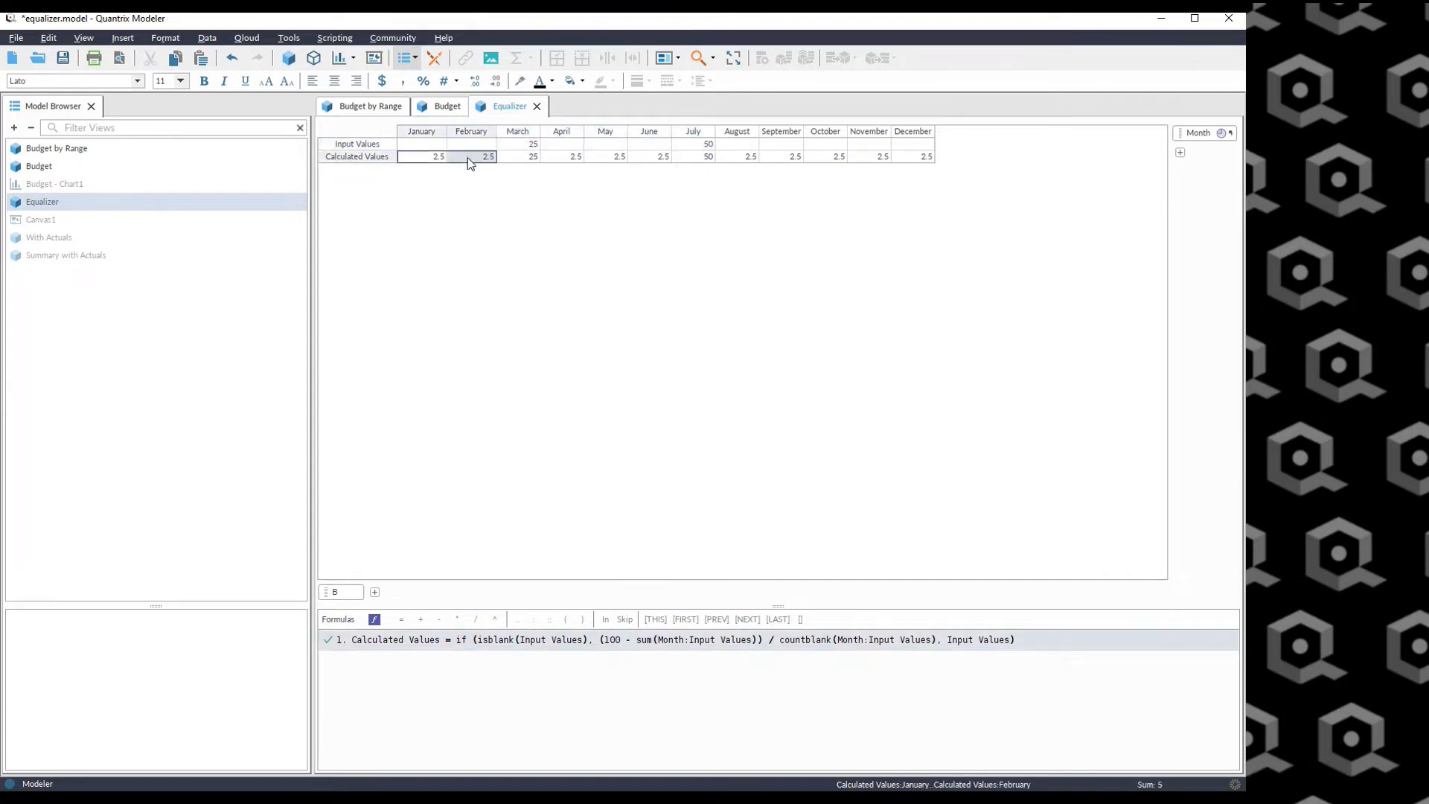
drag(562, 157, 655, 166)
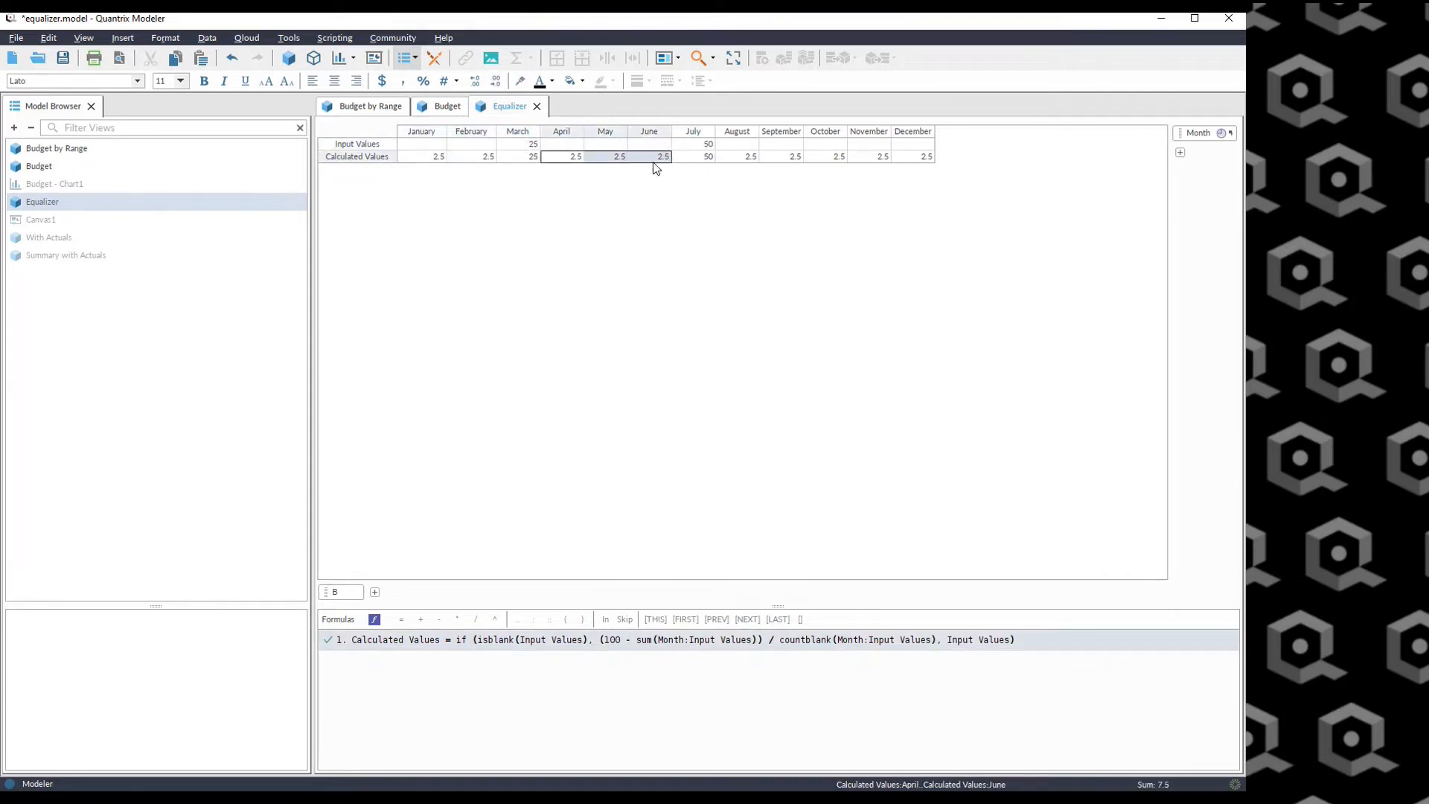
drag(744, 158, 943, 166)
click(821, 242)
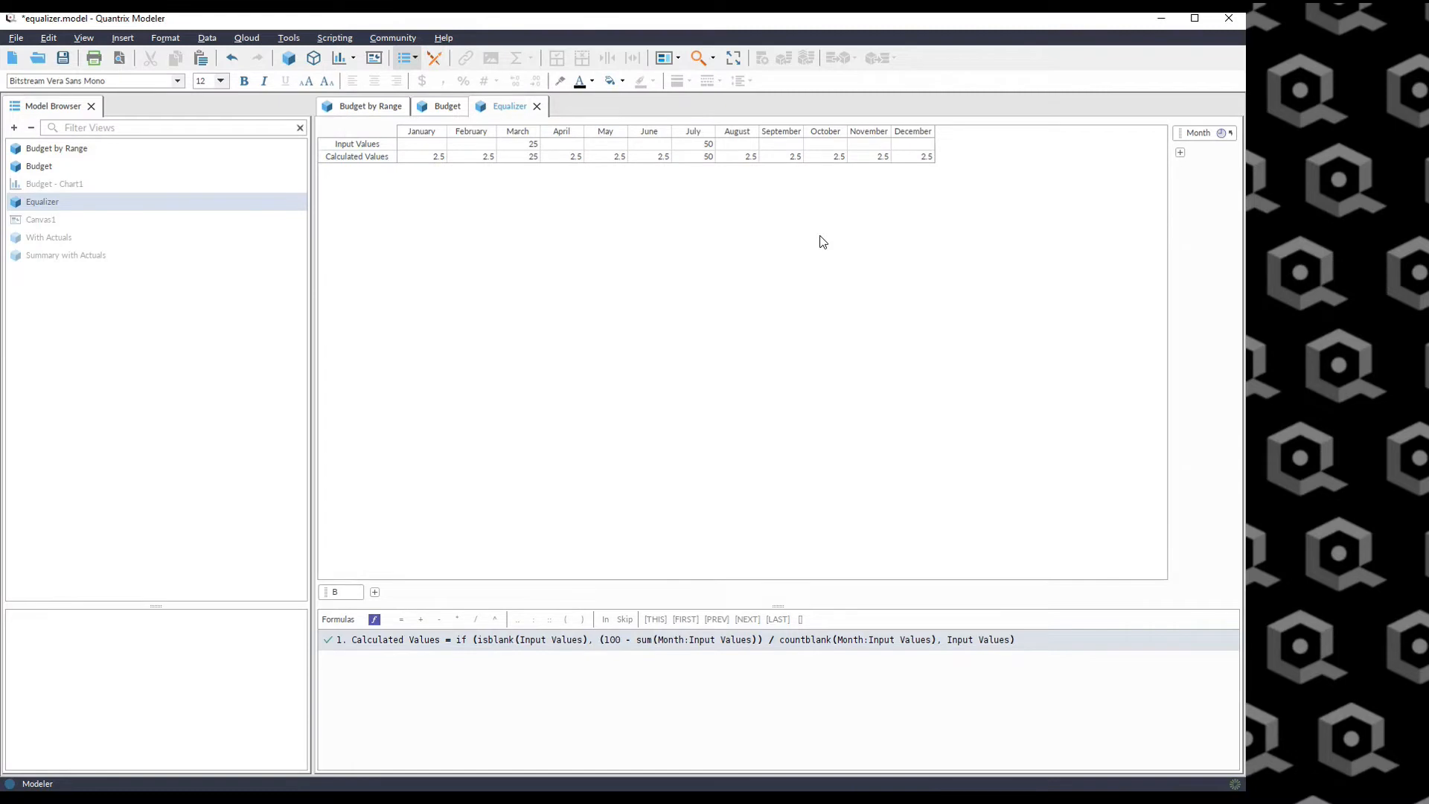
Examine the Calculated Values formula's isblank condition, the 100 minus sum expression and the countblank divisor.
click(422, 144)
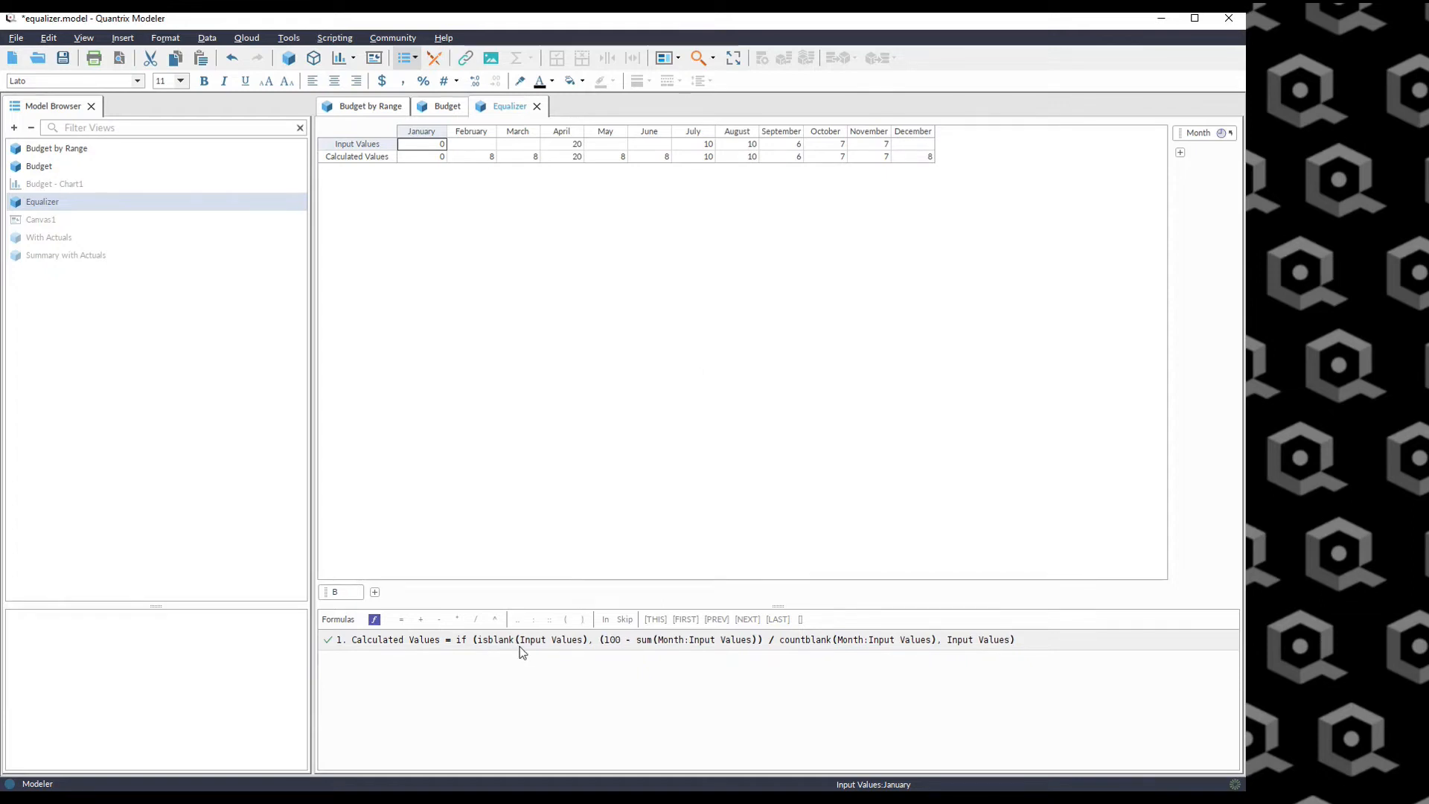
click(495, 642)
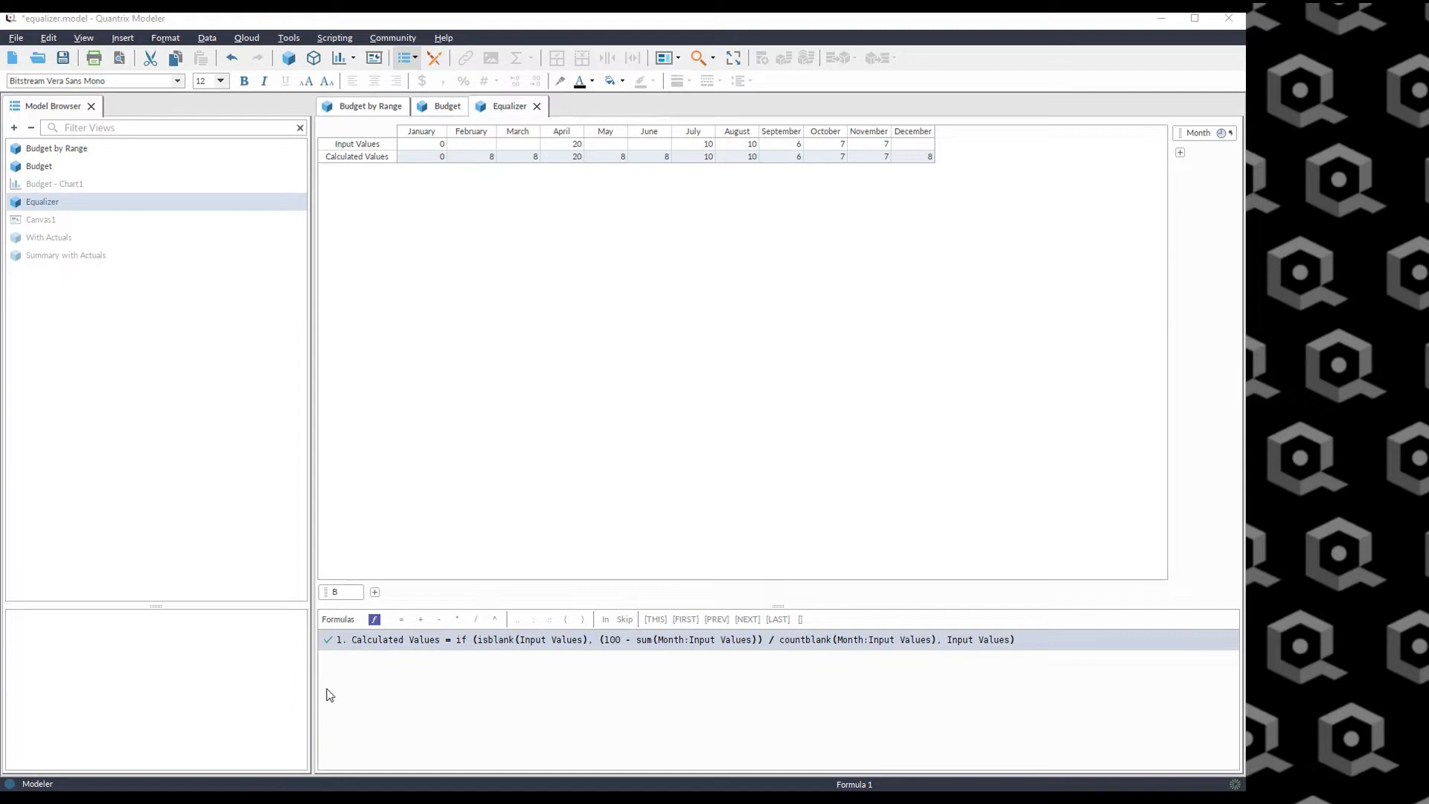
click(480, 641)
drag(478, 640, 589, 642)
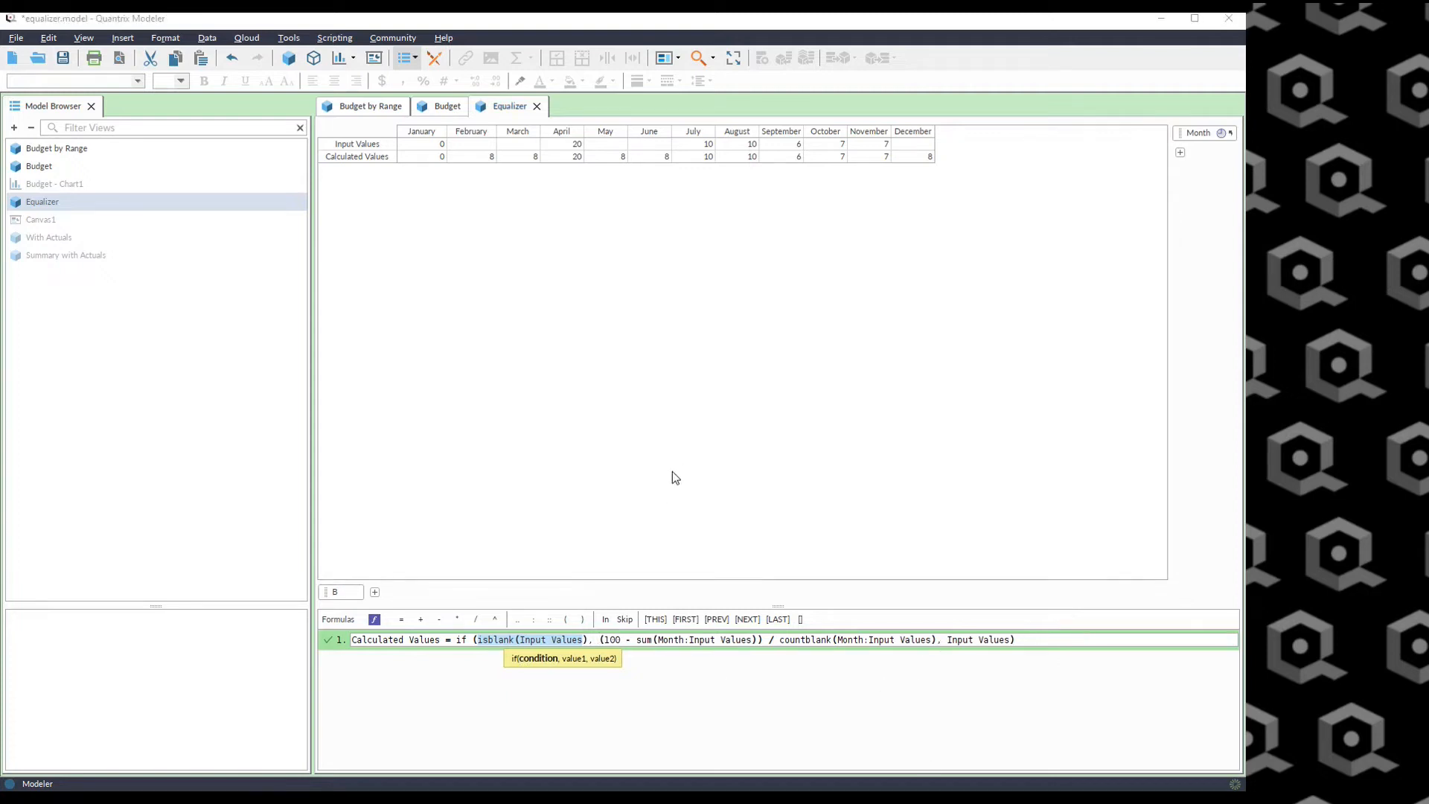
click(833, 390)
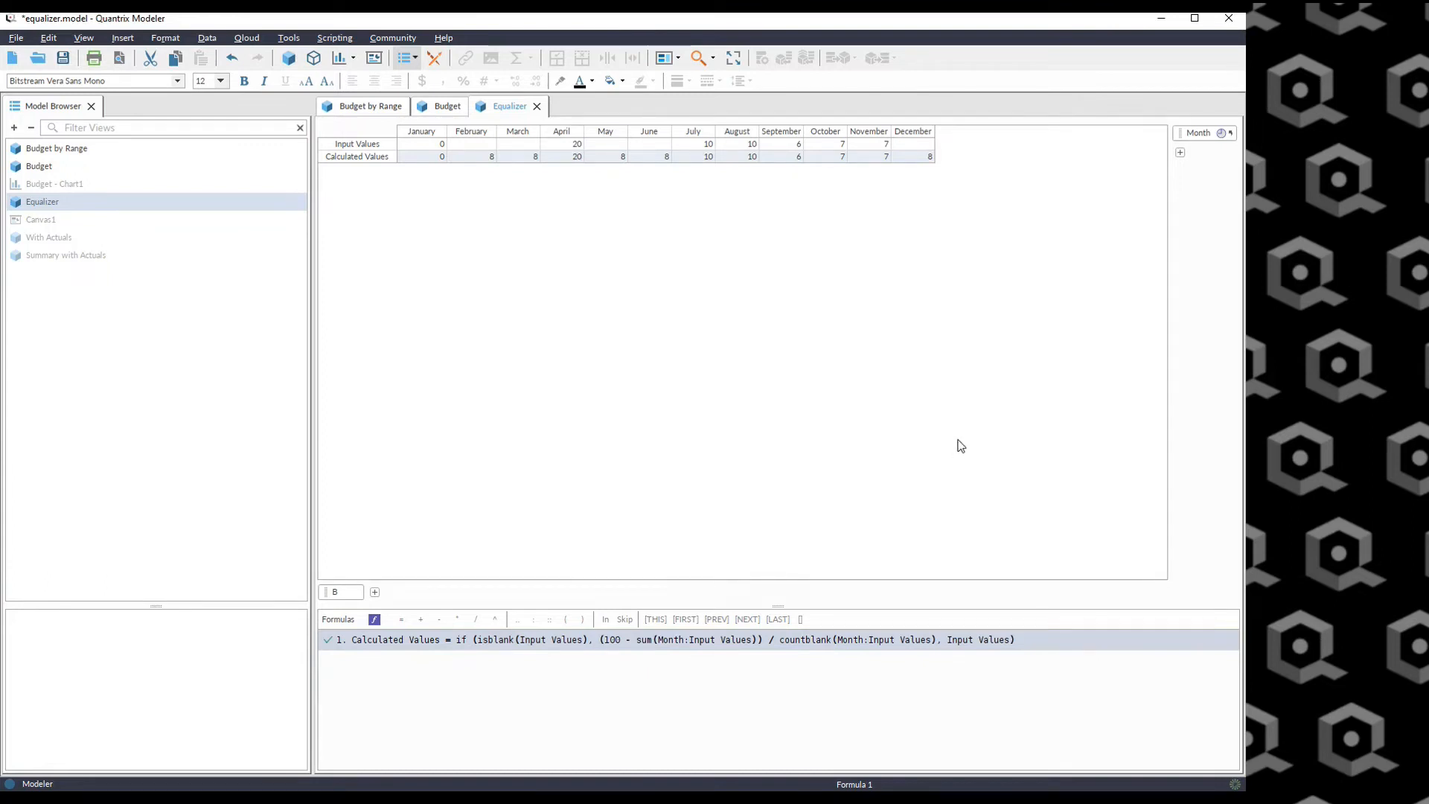
click(607, 638)
drag(605, 639, 757, 638)
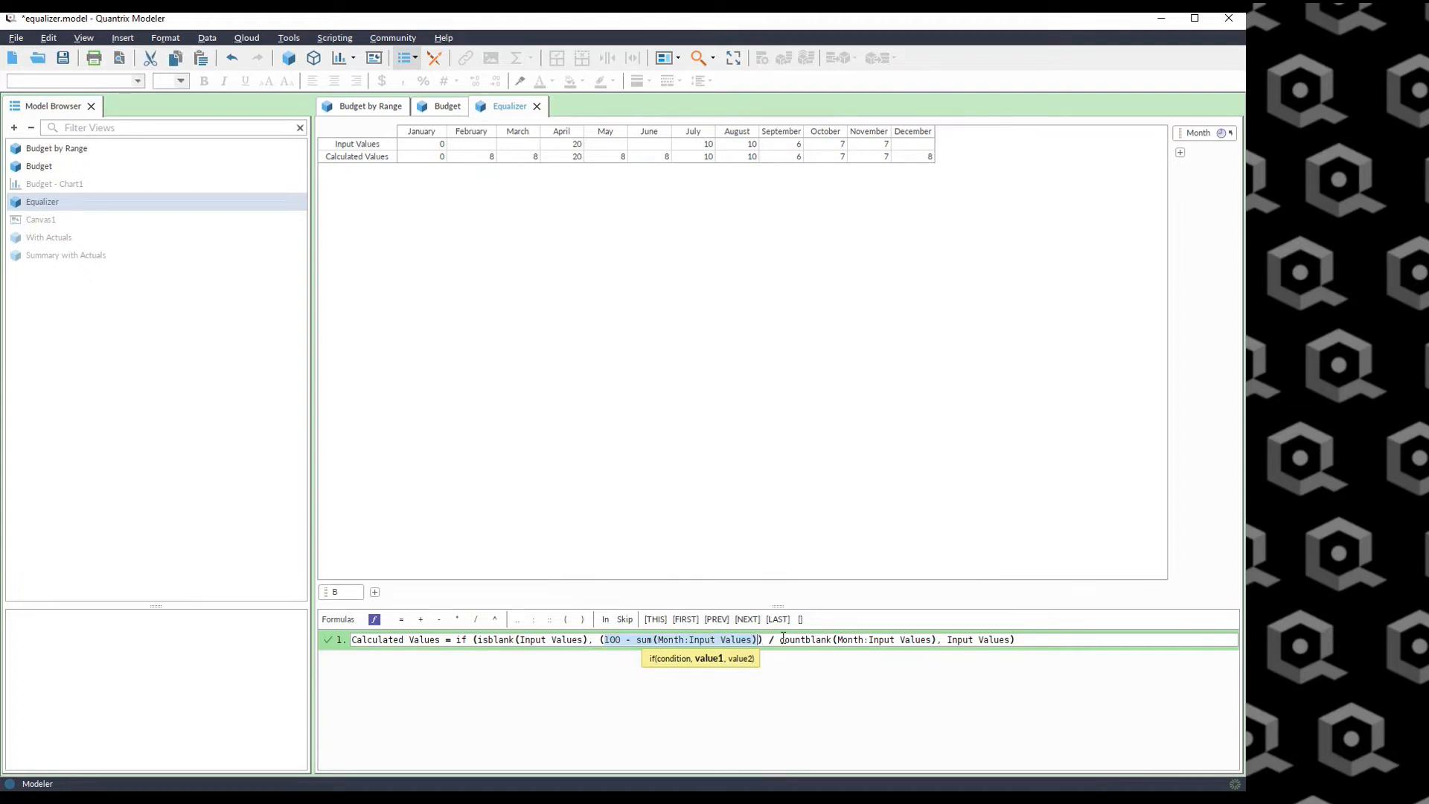
drag(778, 639, 836, 639)
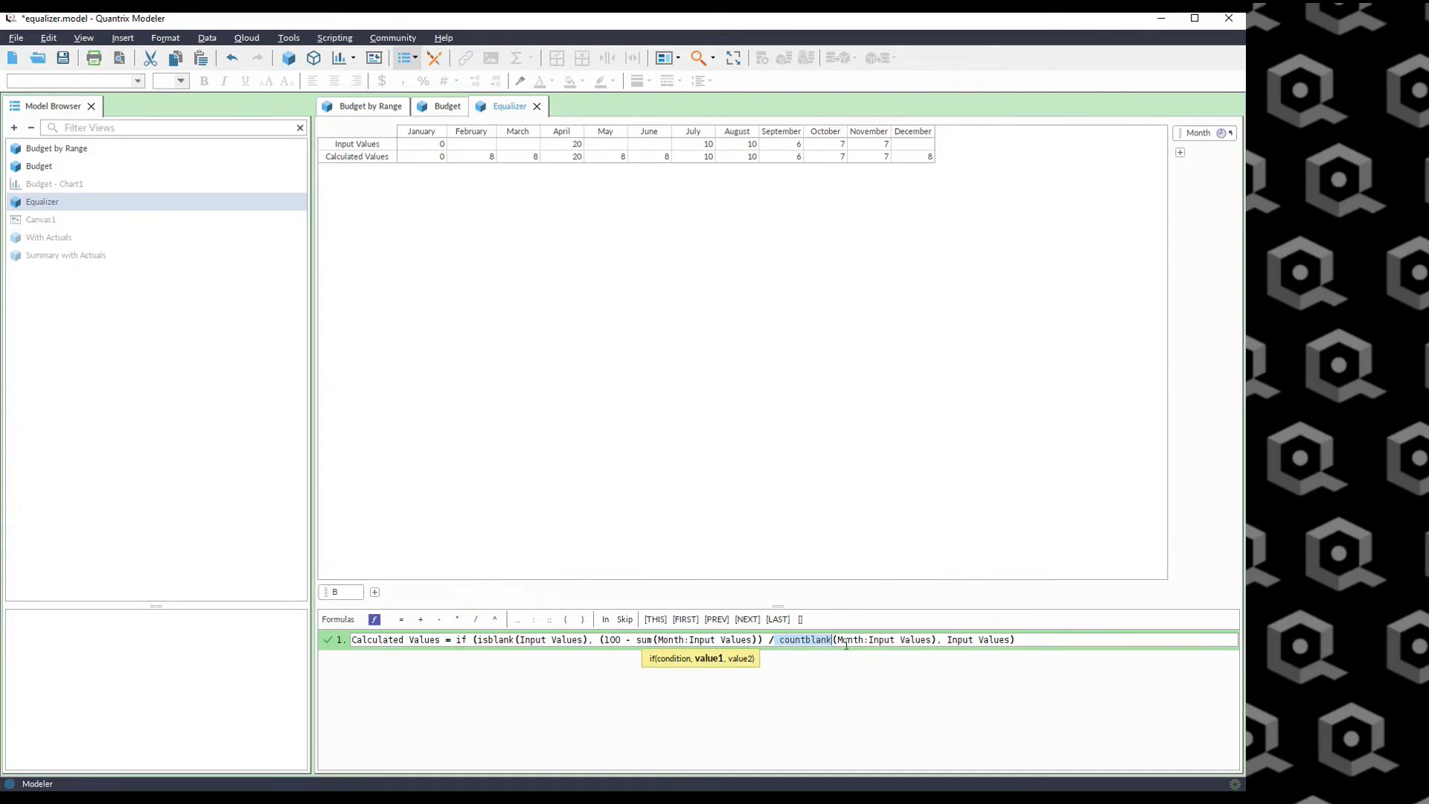
drag(476, 142, 915, 145)
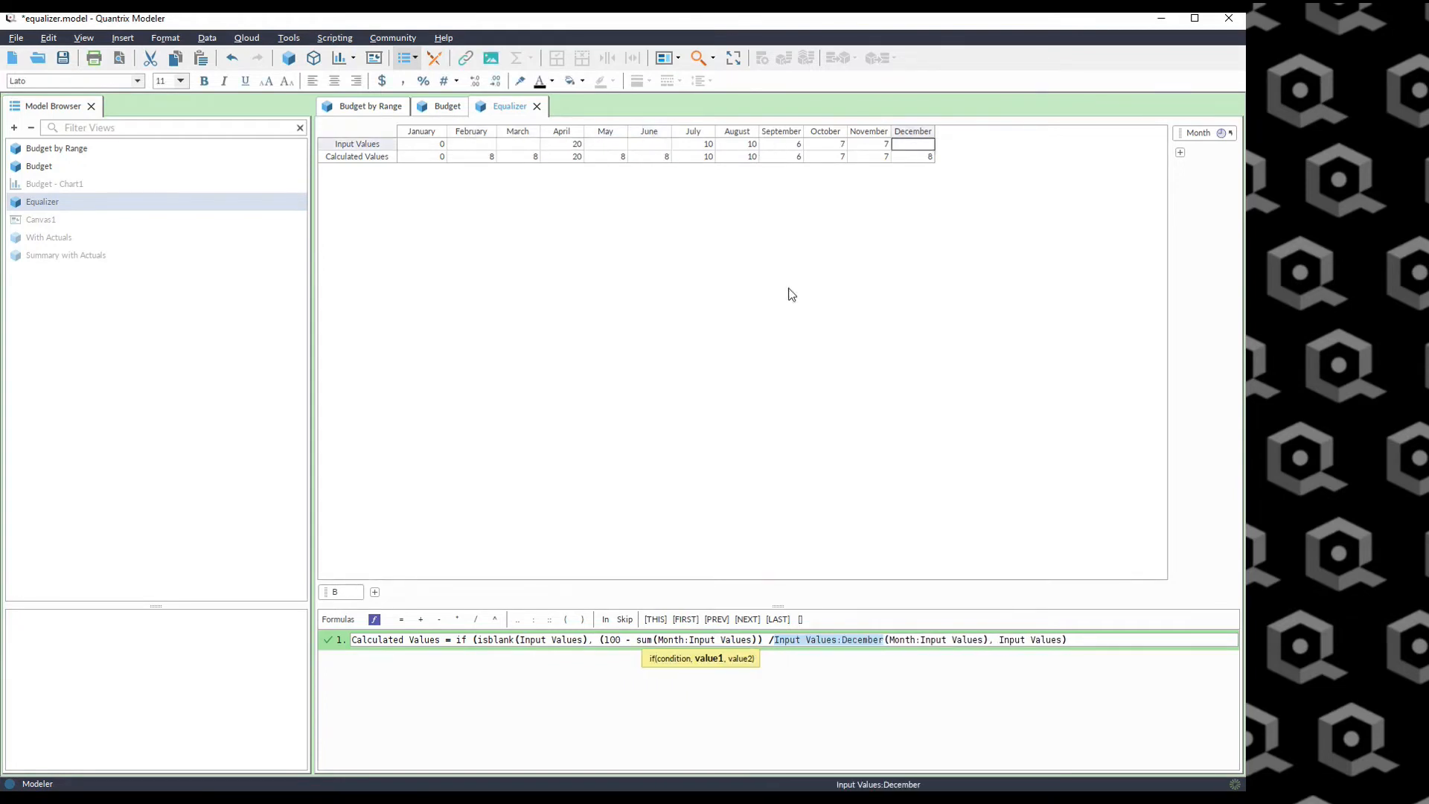
key(Escape)
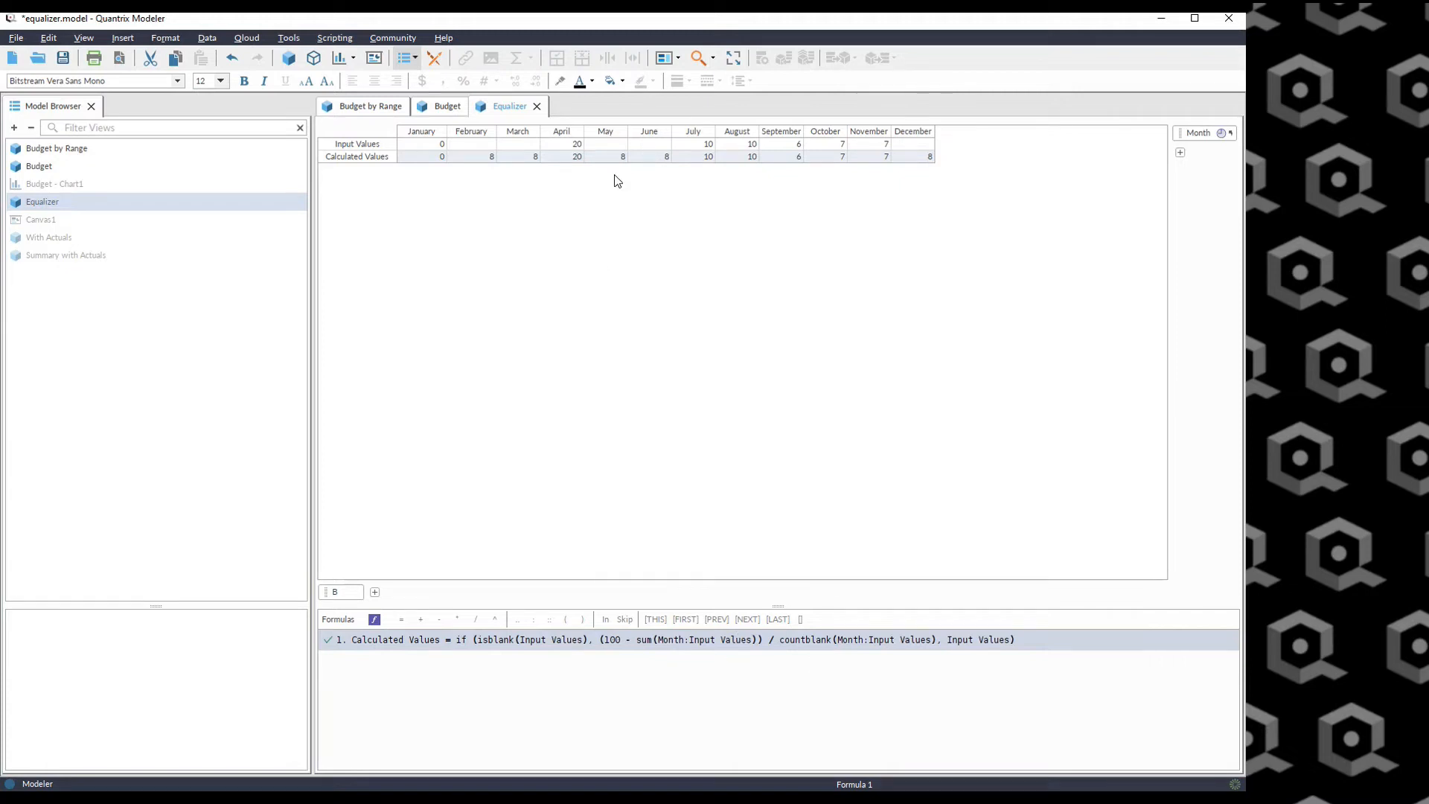
Compare the entered Input Values with the Calculated Values of the blank months.
drag(569, 144, 883, 145)
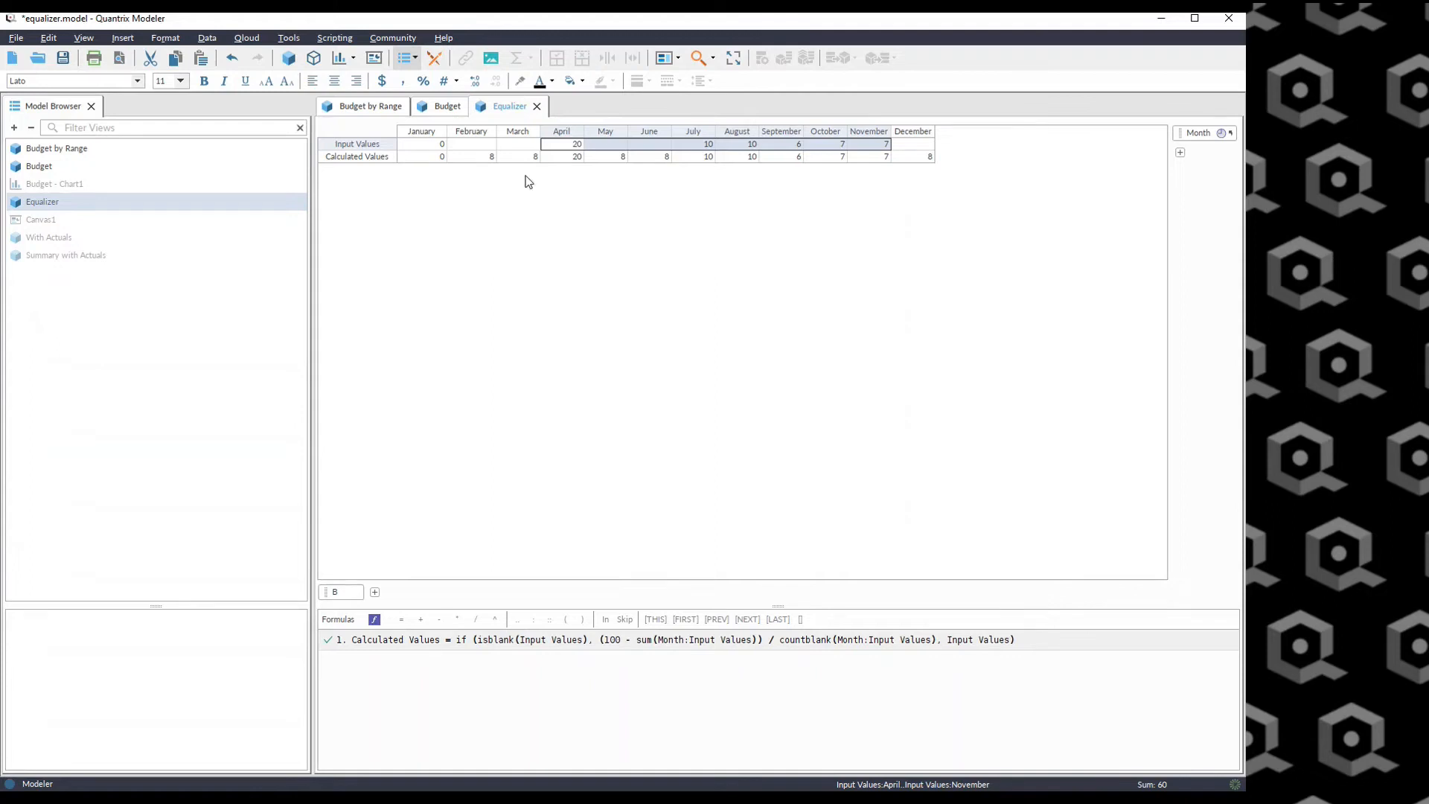
drag(480, 158, 521, 159)
drag(616, 157, 653, 159)
click(927, 156)
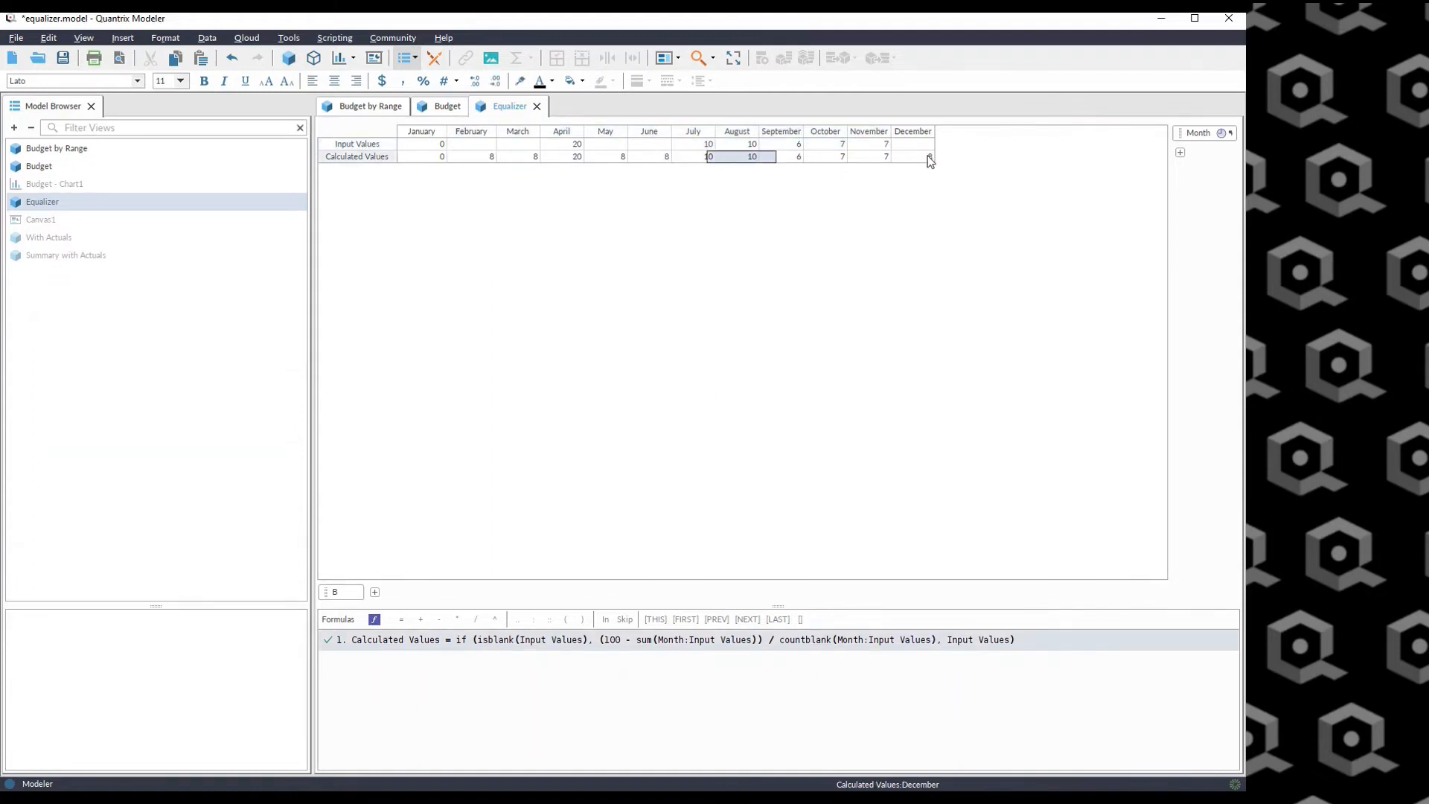
click(765, 330)
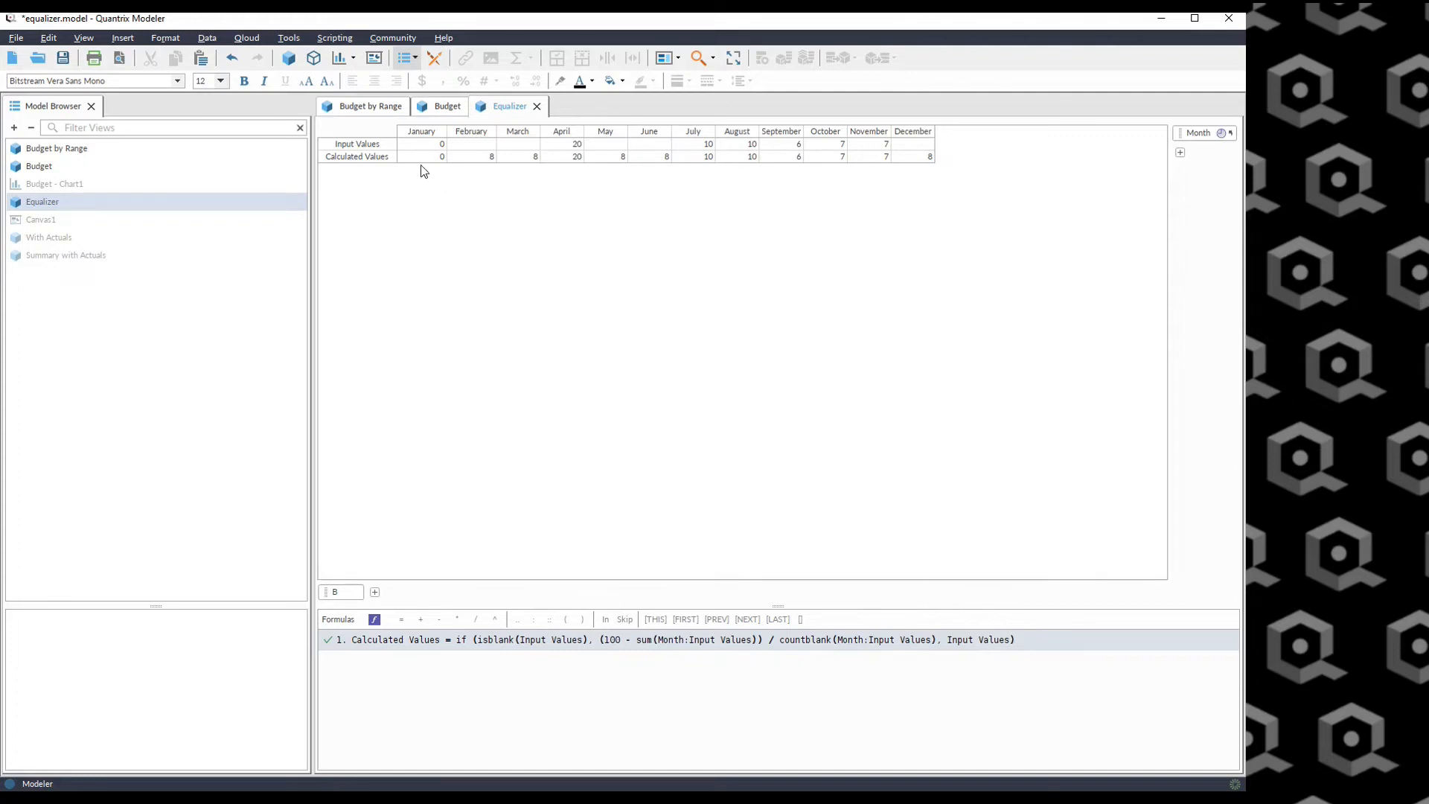
click(419, 143)
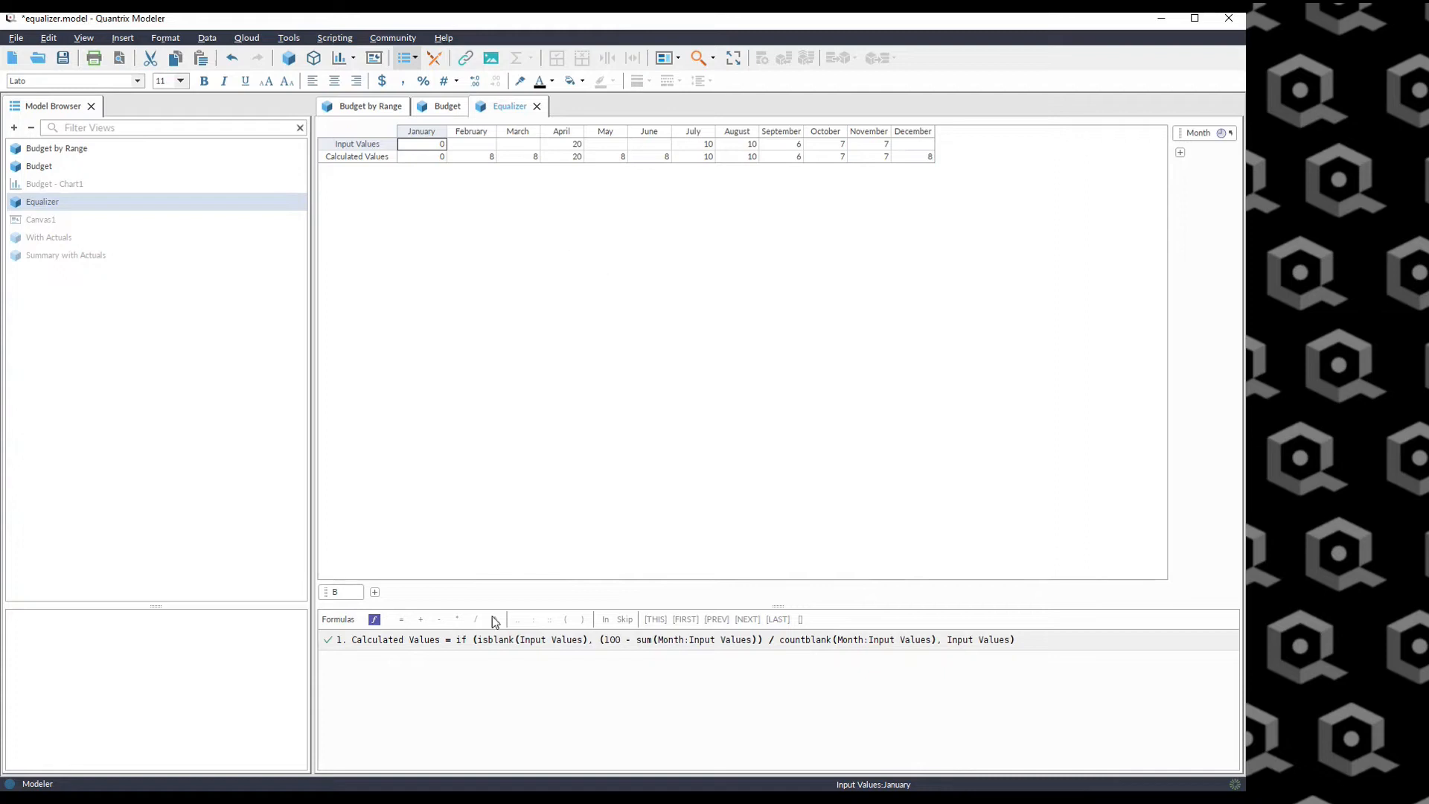
Rewrite the Calculated Values condition to test Input Values = "" instead of using isblank.
double_click(481, 640)
key(ctrl+shift+Right)
key(ctrl+shift+Right)
key(Delete)
key(ctrl+Right)
key(ctrl+Right)
key(Delete)
text(= ")
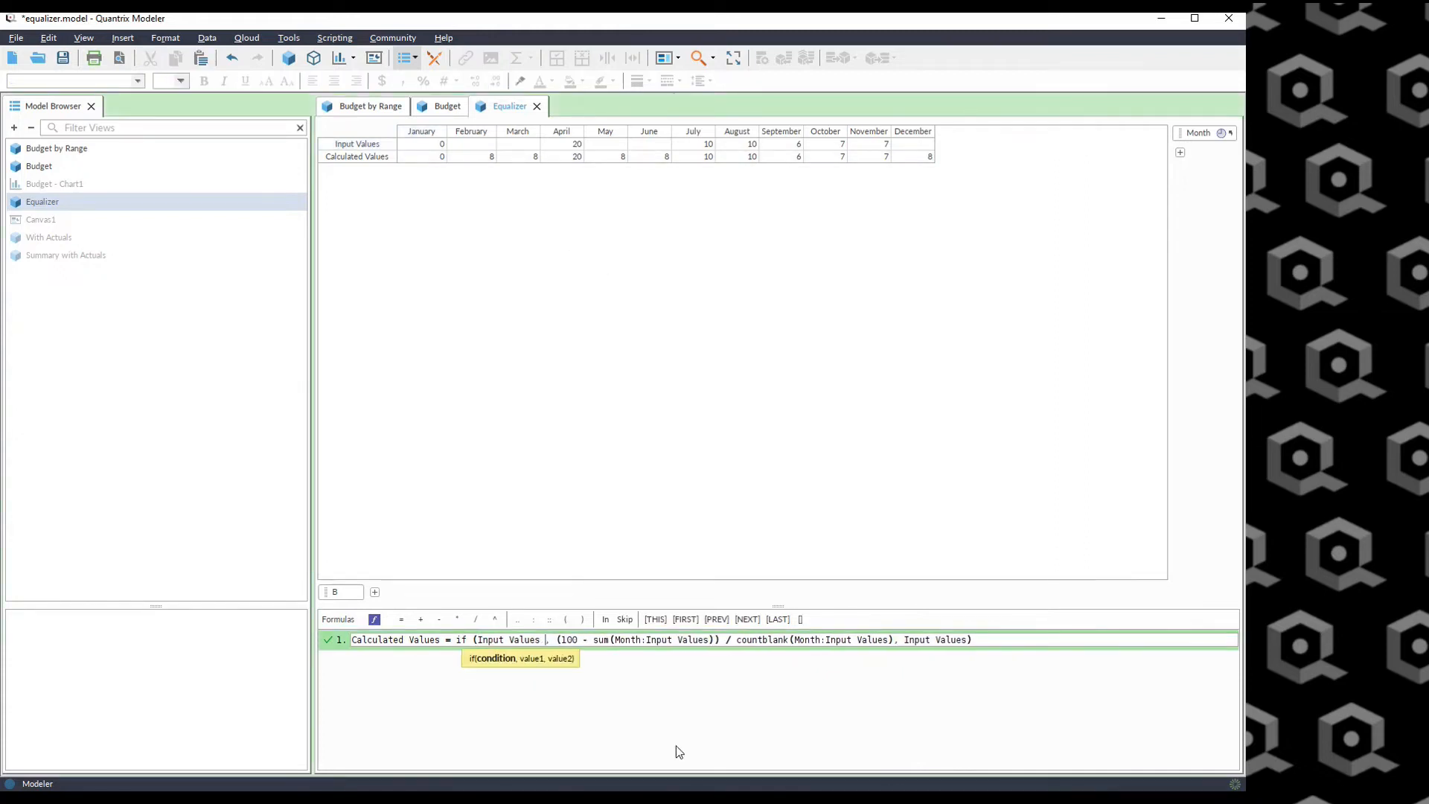
text(")
key(Return)
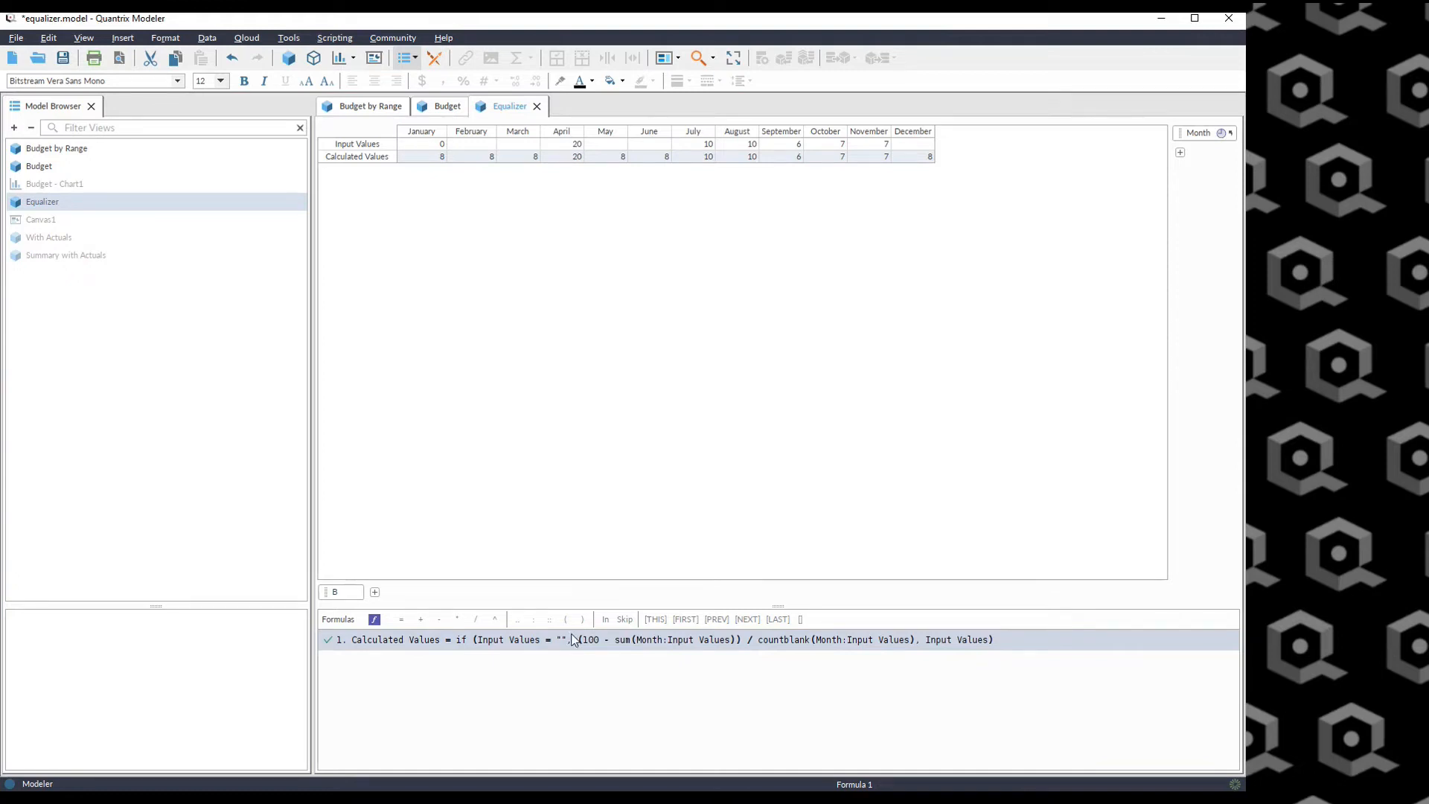
click(431, 145)
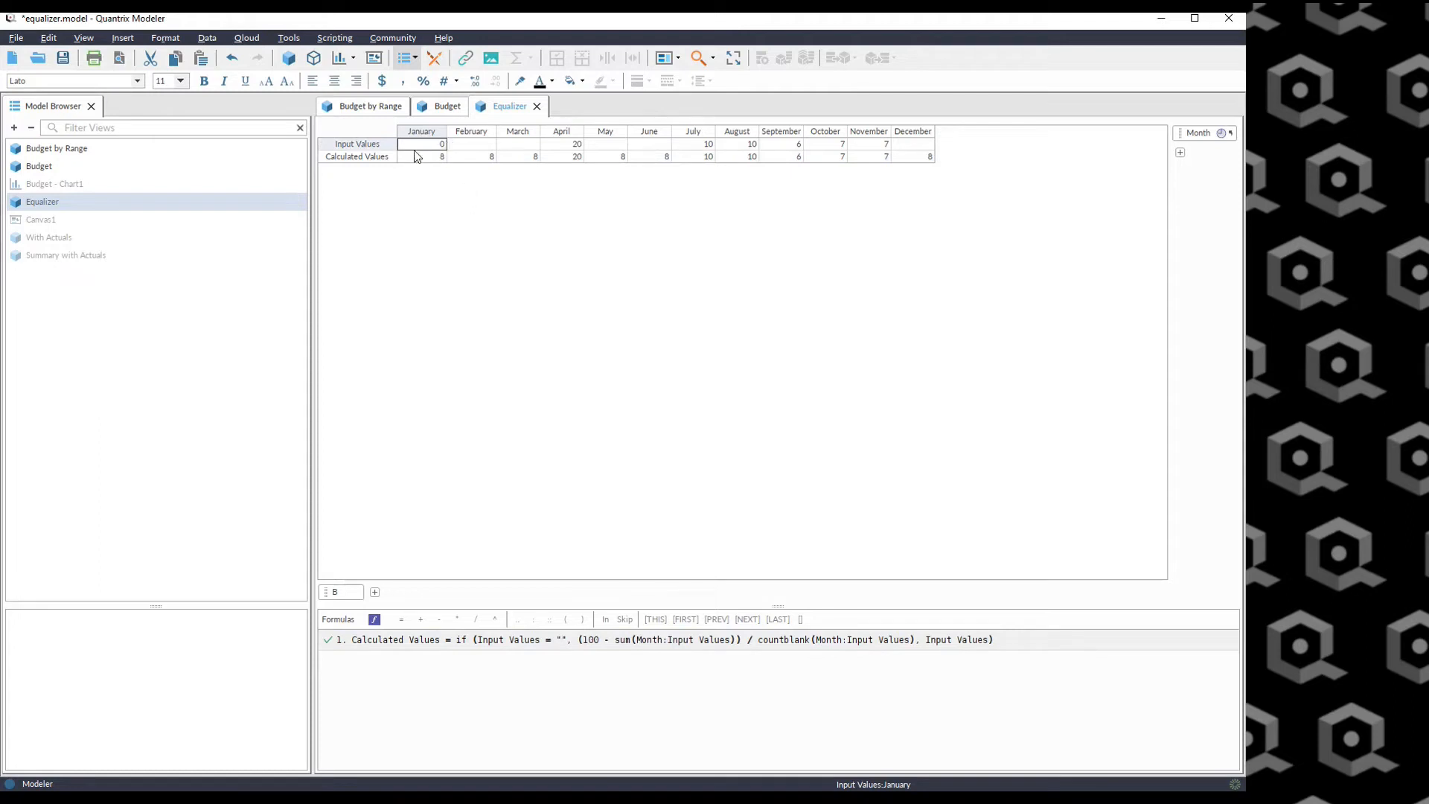
Restore the Calculated Values condition to isblank(Input Values).
click(563, 642)
key(ctrl+shift+Left)
key(ctrl+shift+Left)
key(ctrl+shift+Left)
key(ctrl+shift+Left)
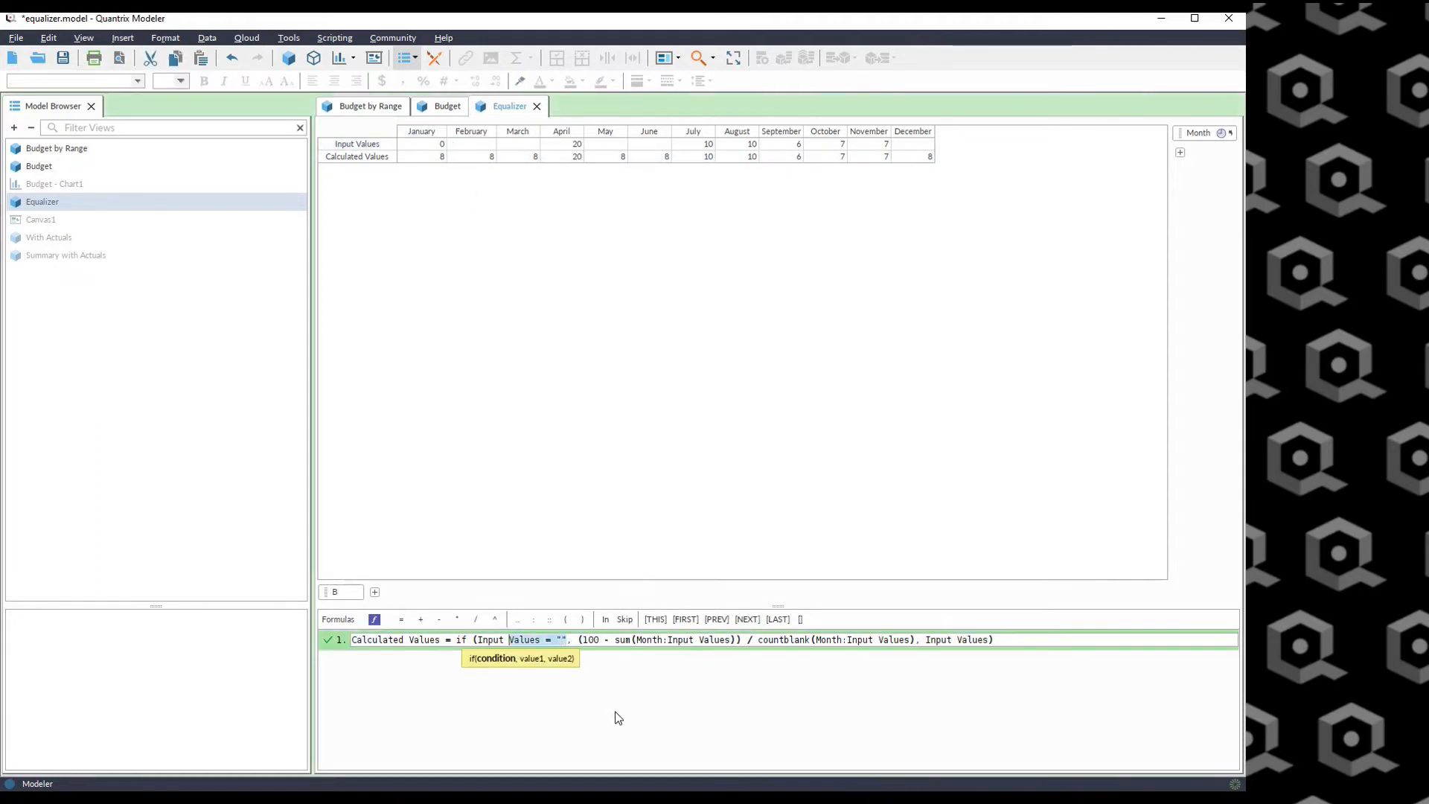
text(isblank(Input)
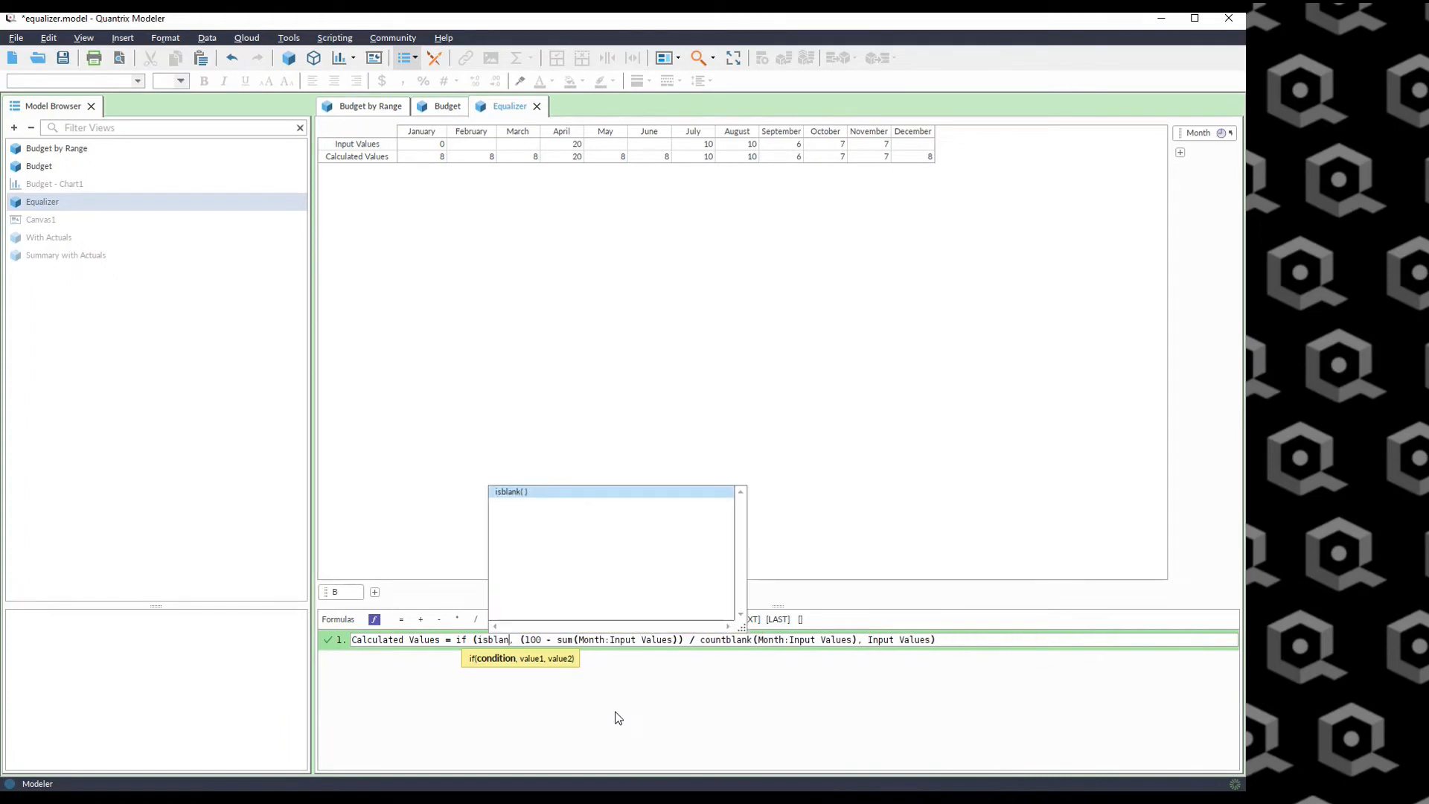
text( Values))
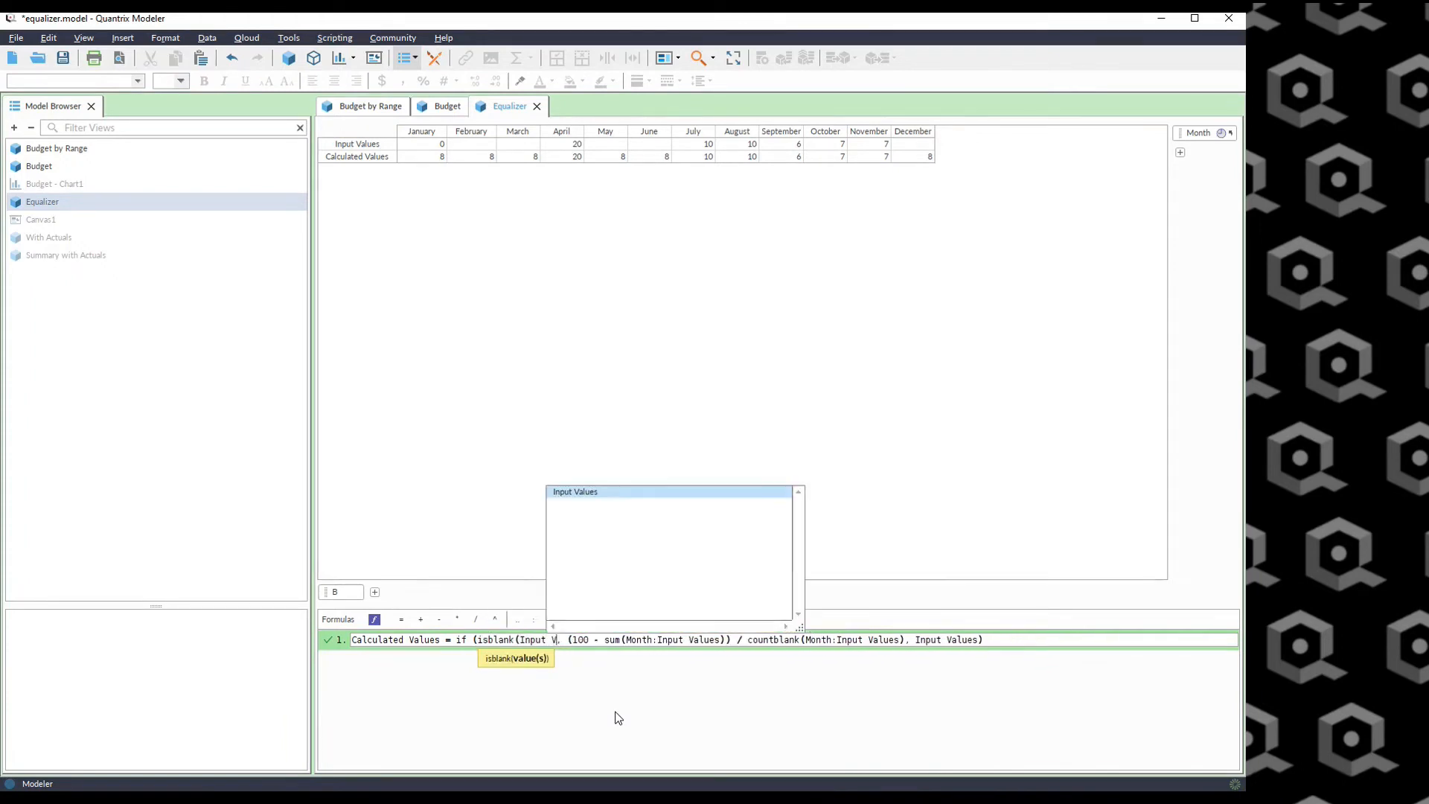
key(Return)
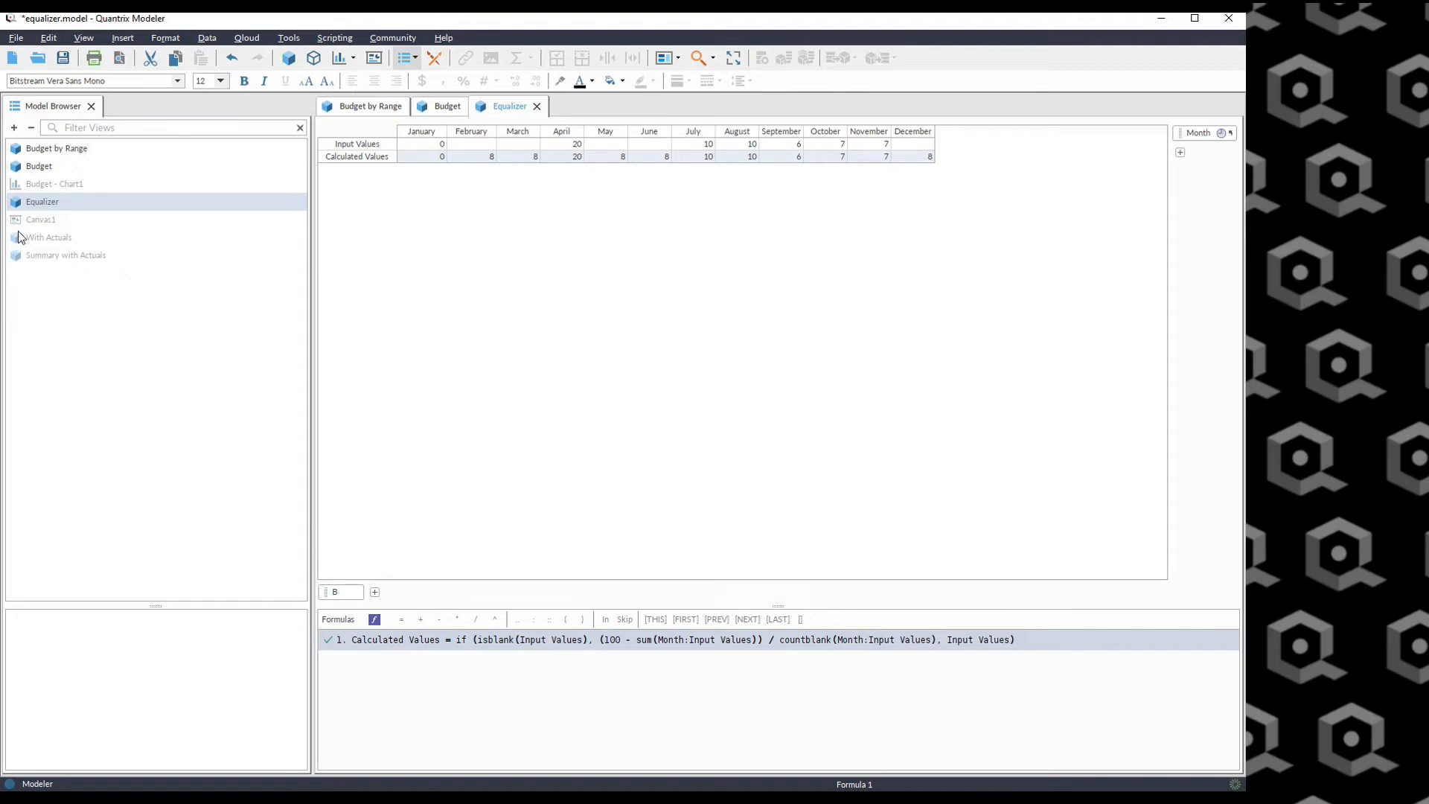
Enter 90 as the June Input Value and select the February to March Calculated Values.
click(656, 146)
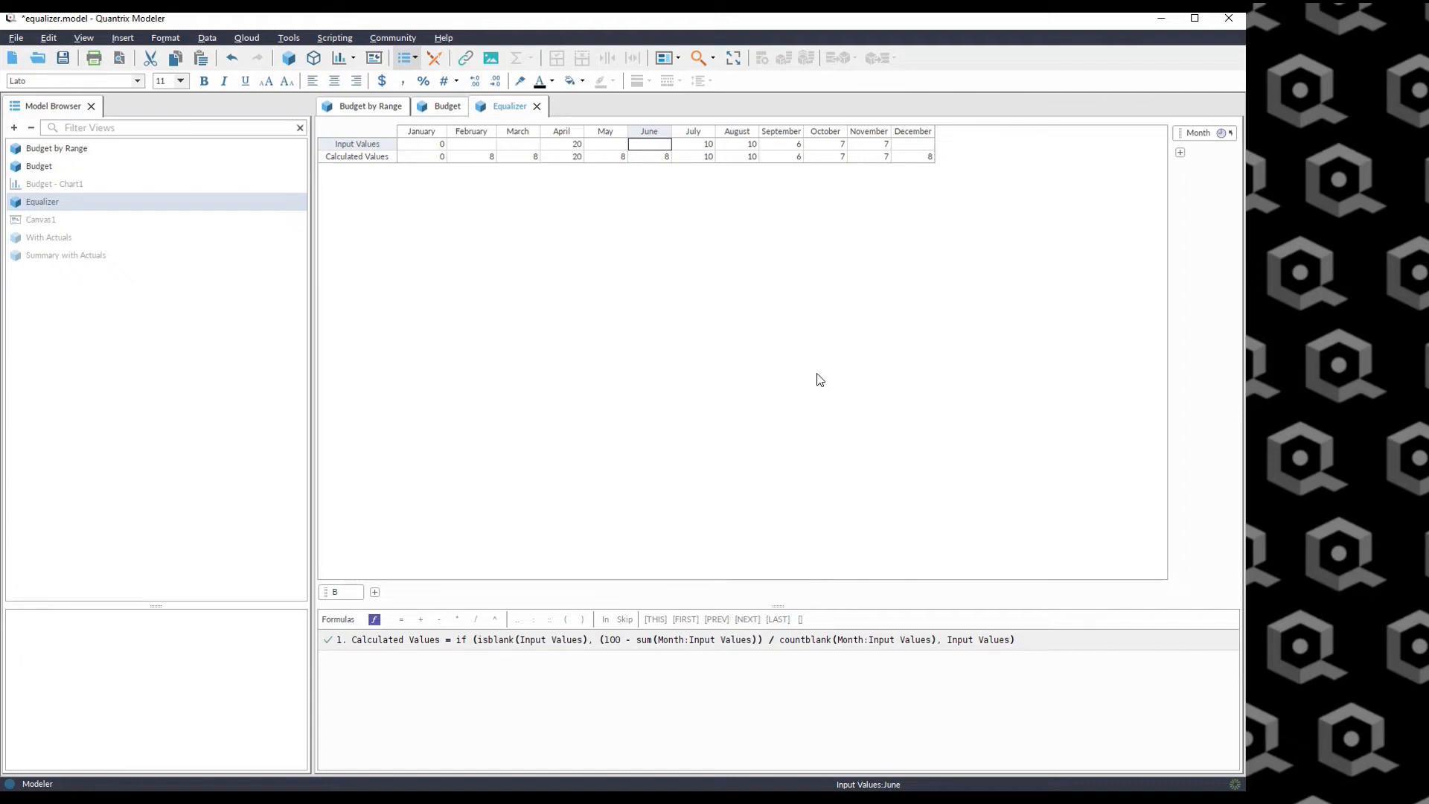
text(90)
key(Return)
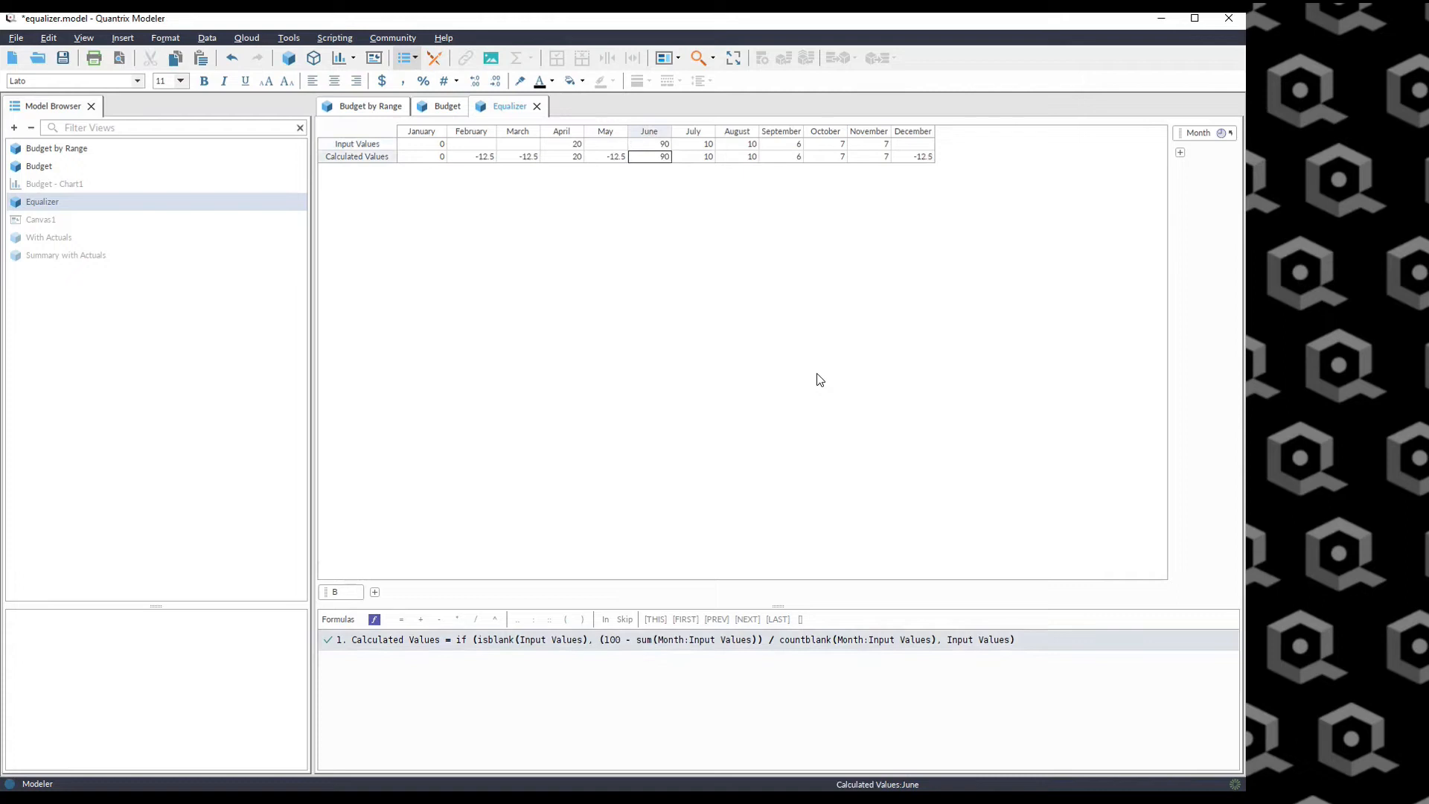
drag(473, 156, 524, 163)
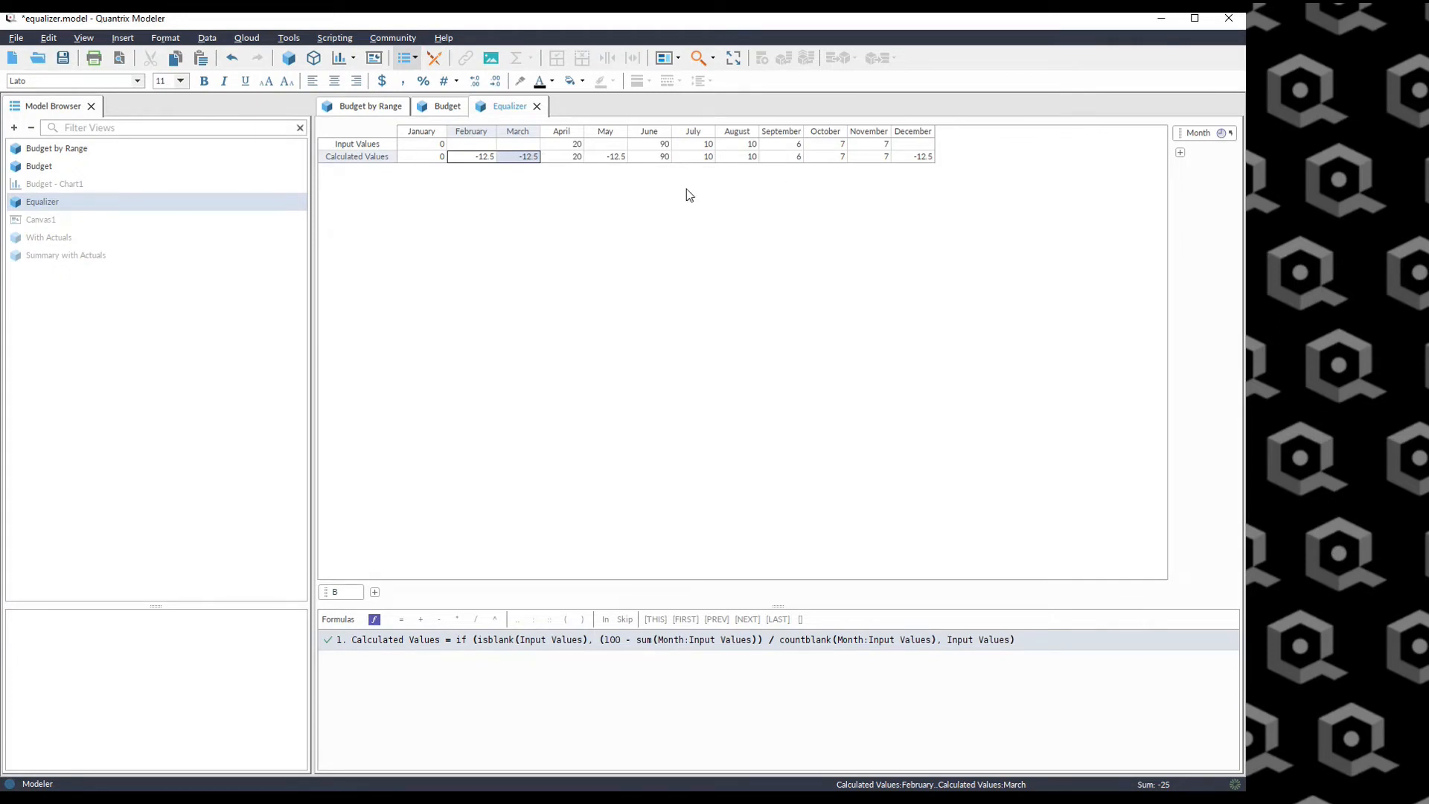
click(658, 145)
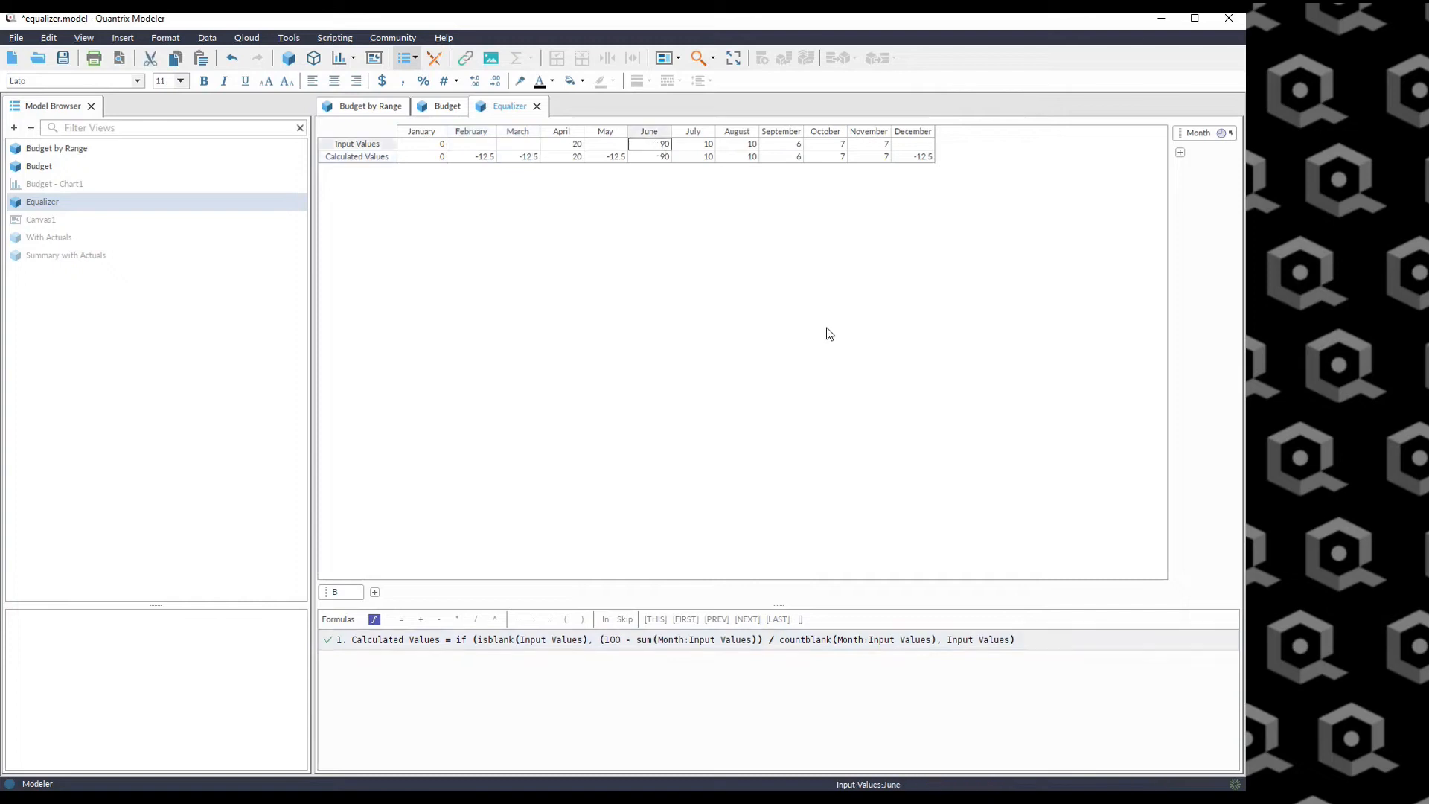
Clear the June Input Value and compare the Input Values with the Calculated Values across the months.
key(Delete)
click(426, 143)
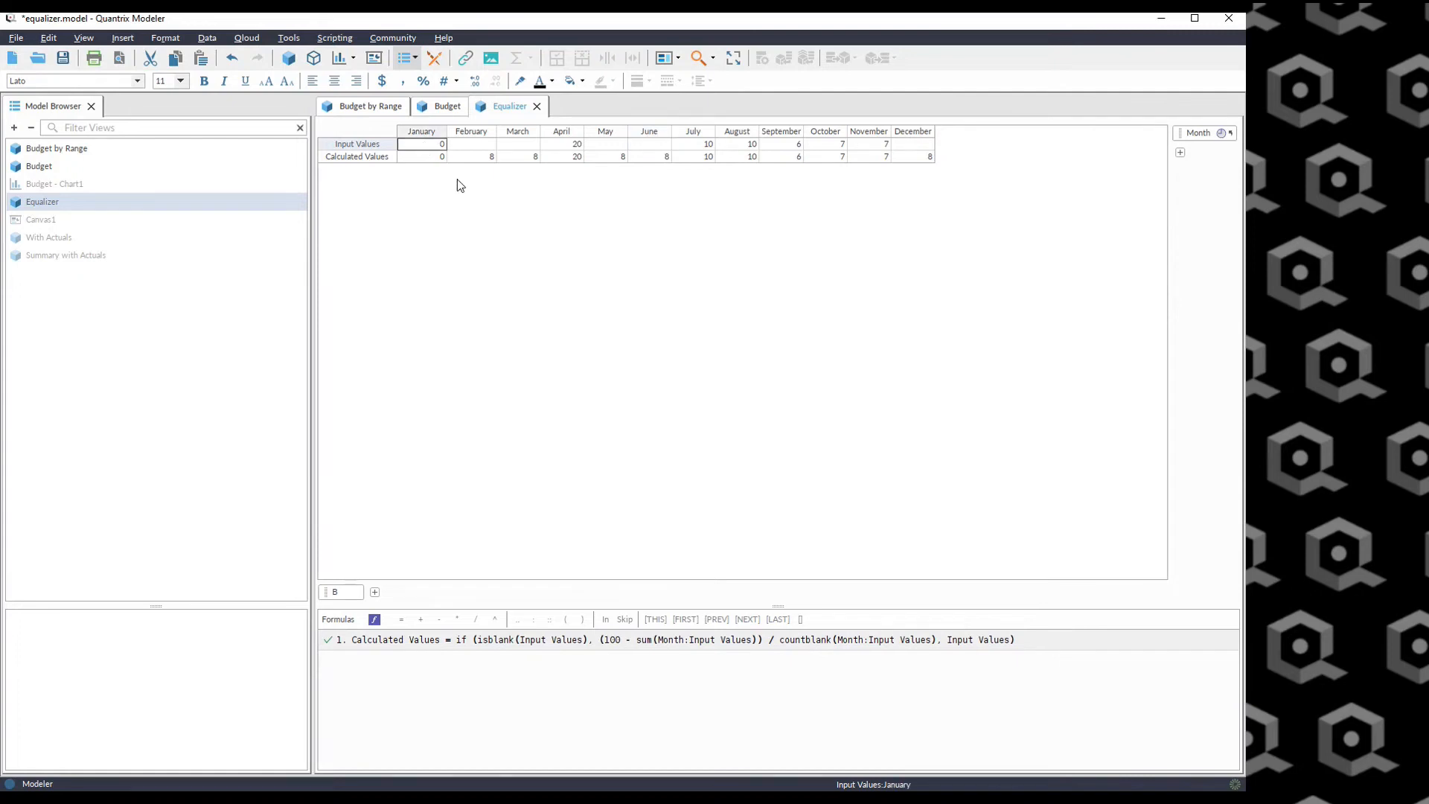
click(471, 158)
click(536, 156)
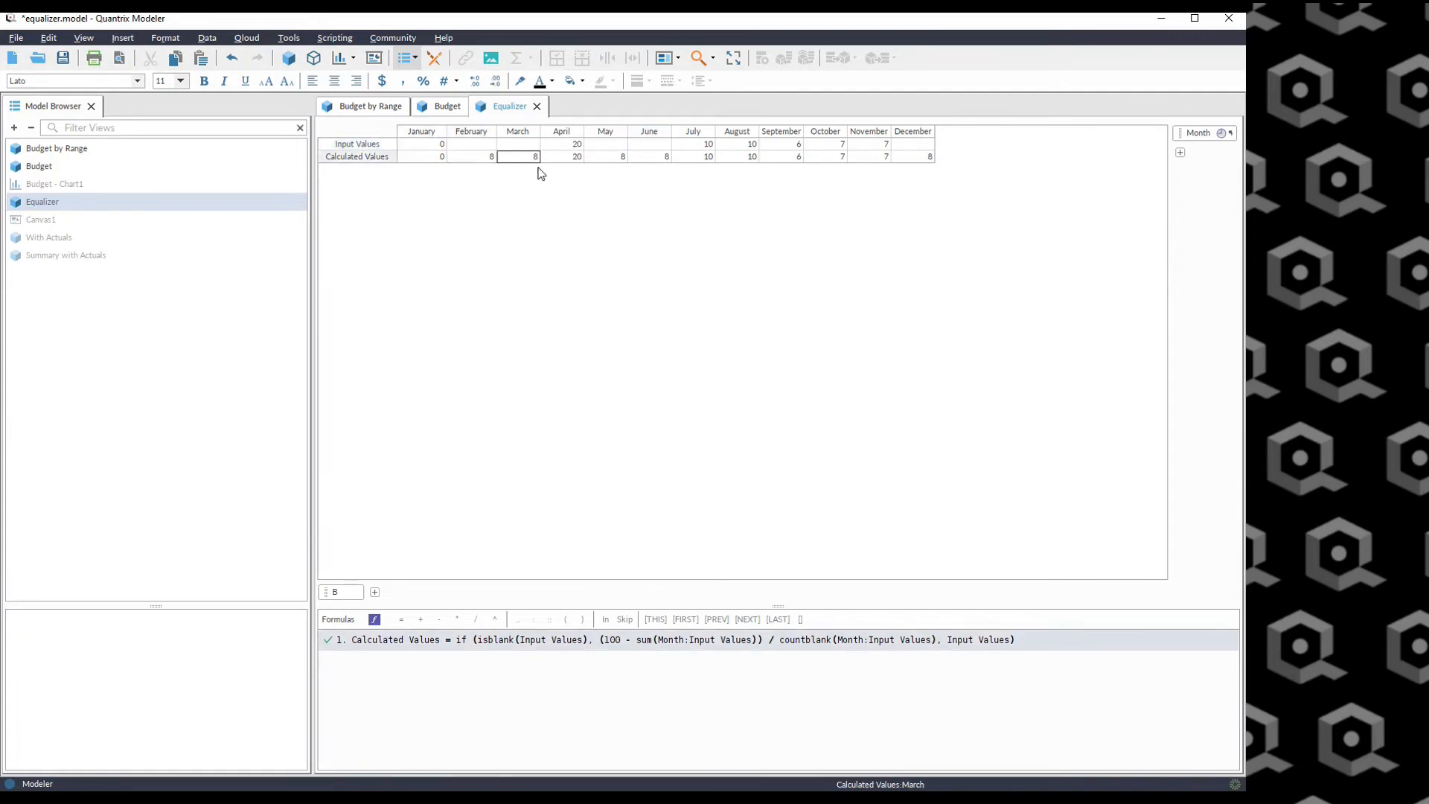
click(577, 144)
click(617, 157)
click(657, 157)
drag(421, 158, 916, 157)
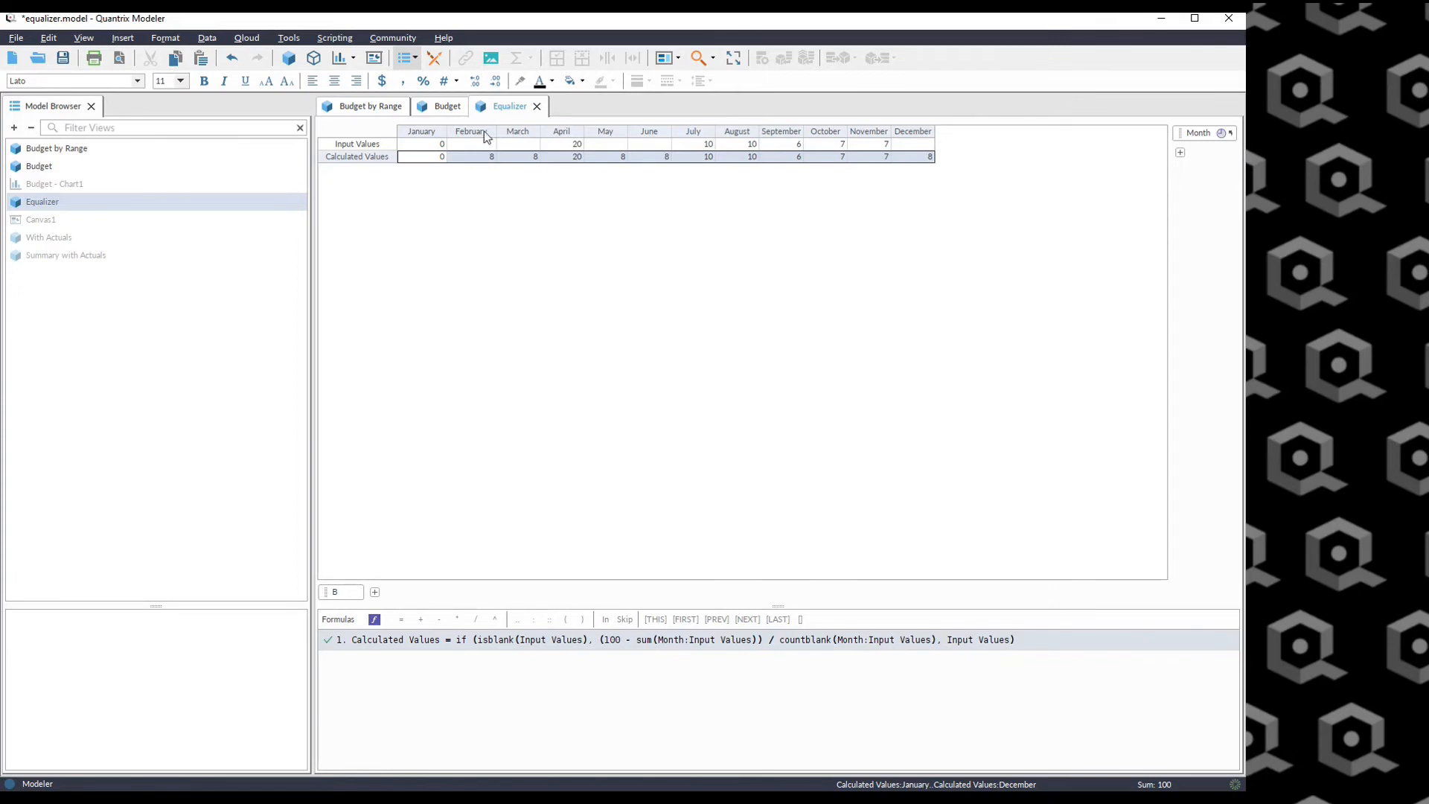
click(564, 146)
drag(564, 146, 881, 134)
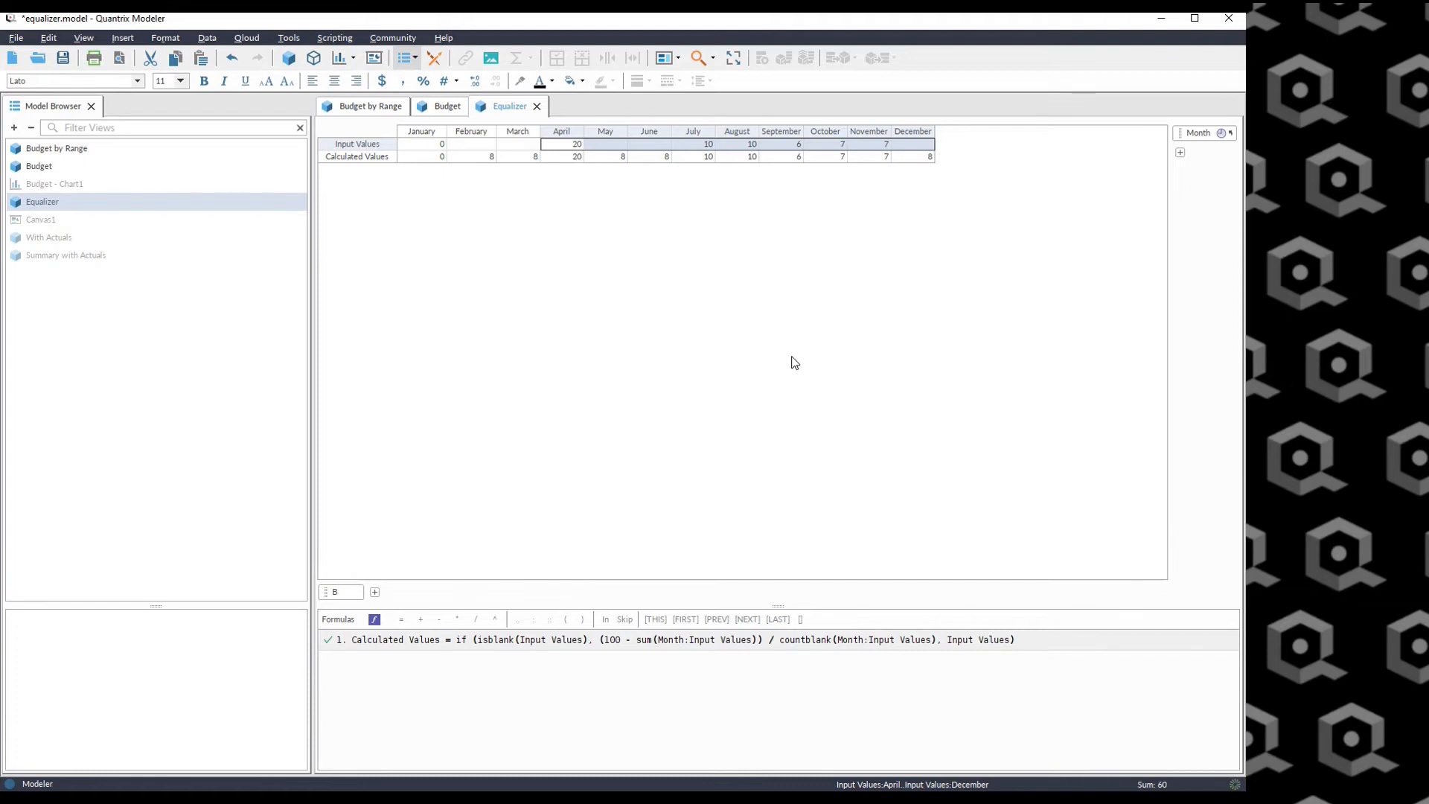
Open the With Actuals view and compare its Original Estimate row with the Equalizer's Calculated Values.
double_click(46, 237)
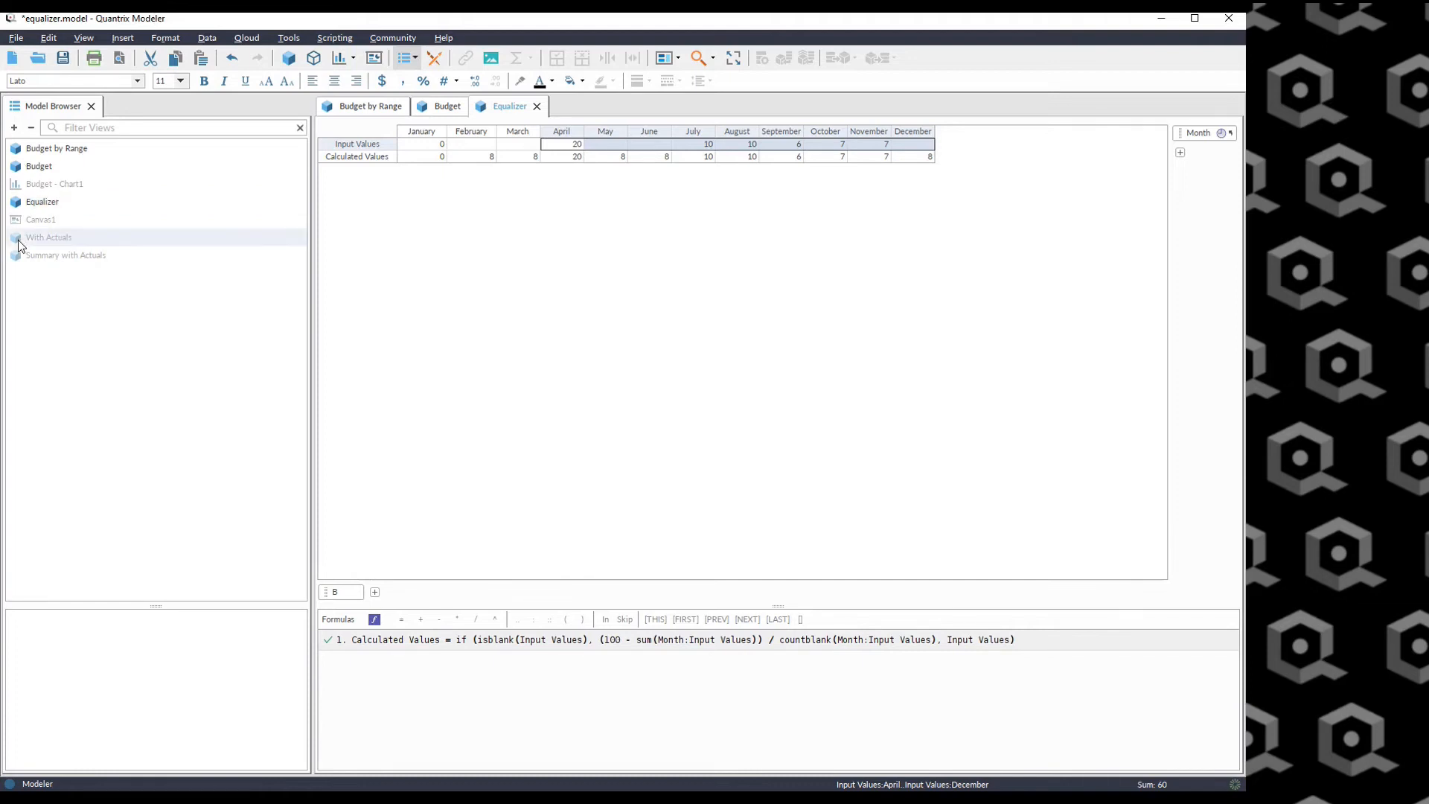
click(693, 268)
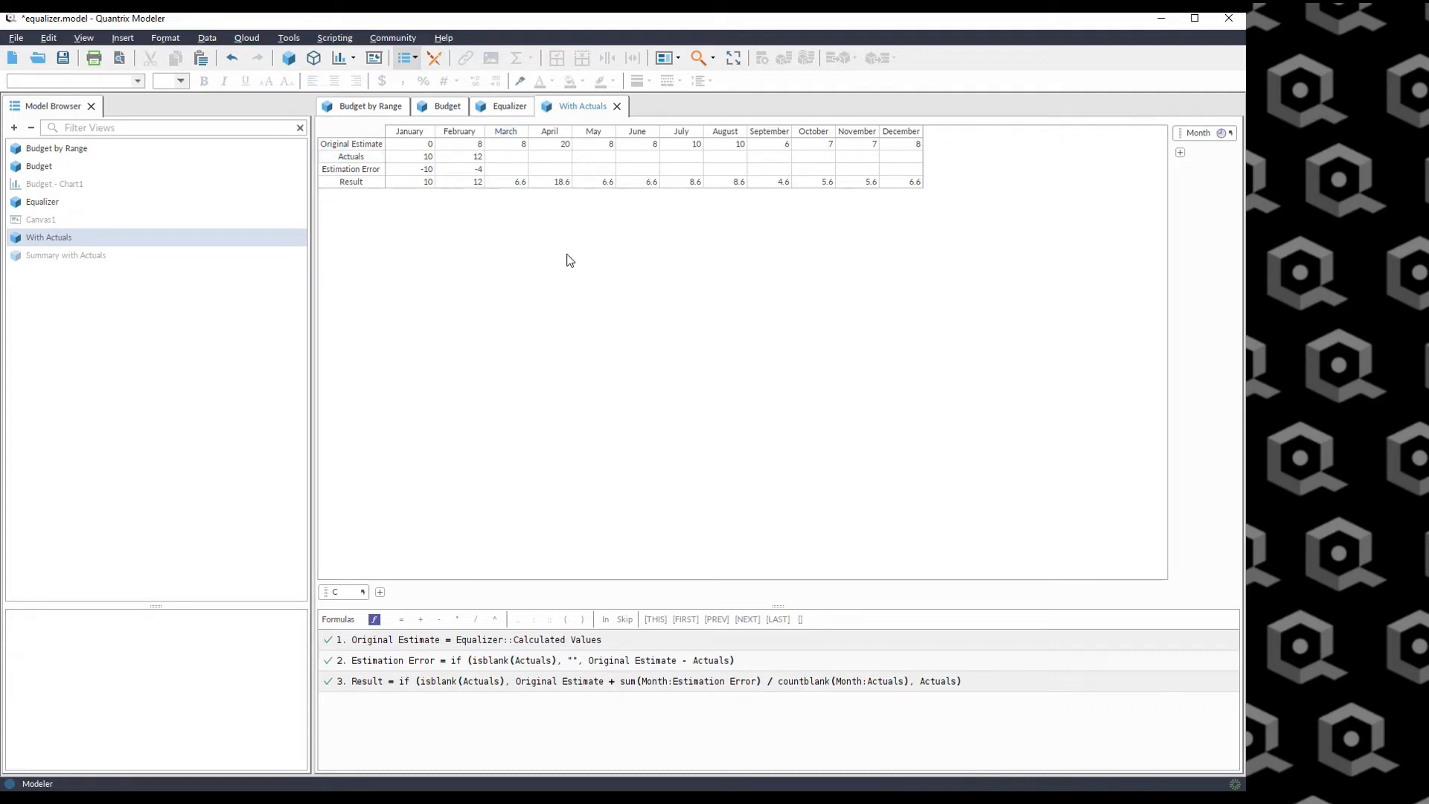
drag(412, 145, 906, 143)
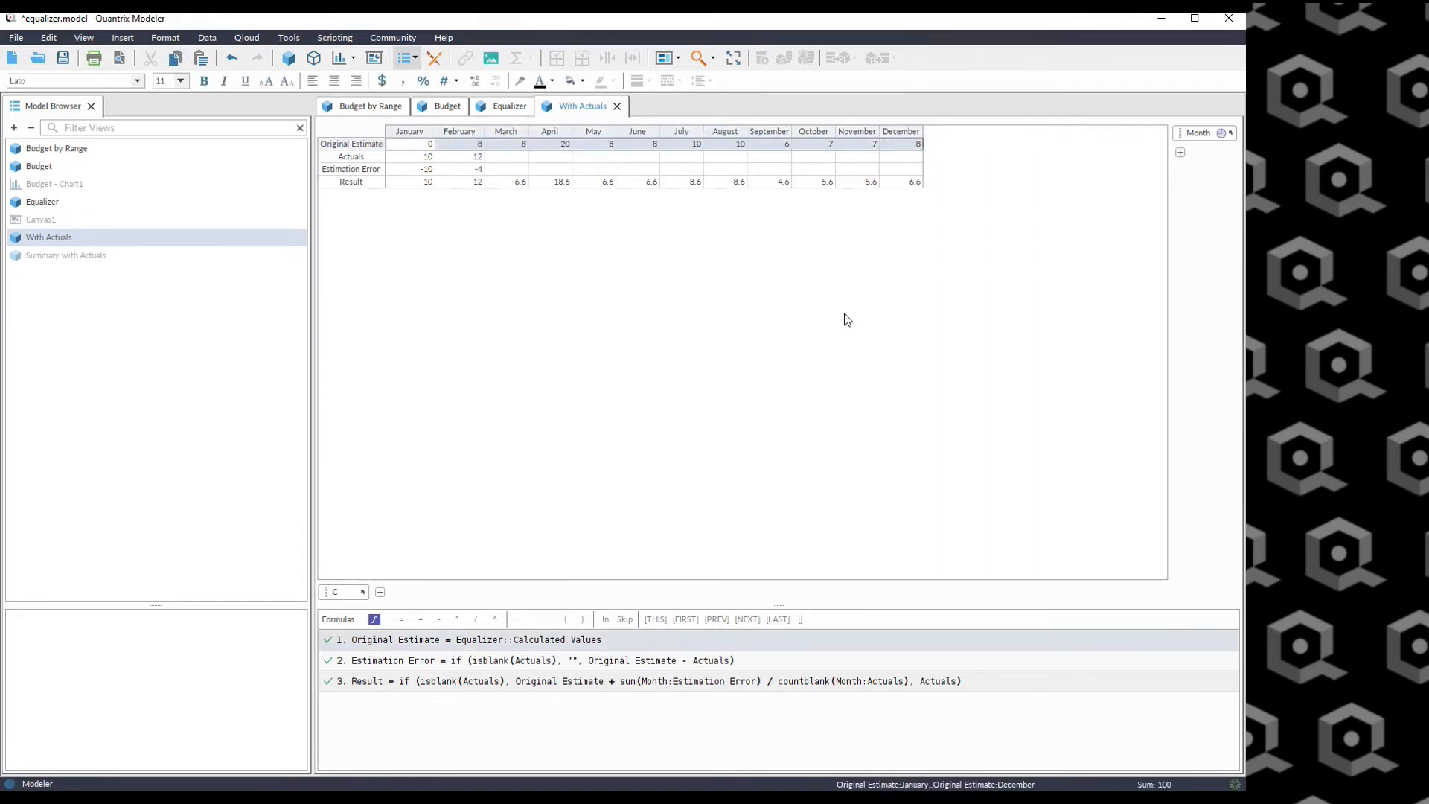
click(497, 105)
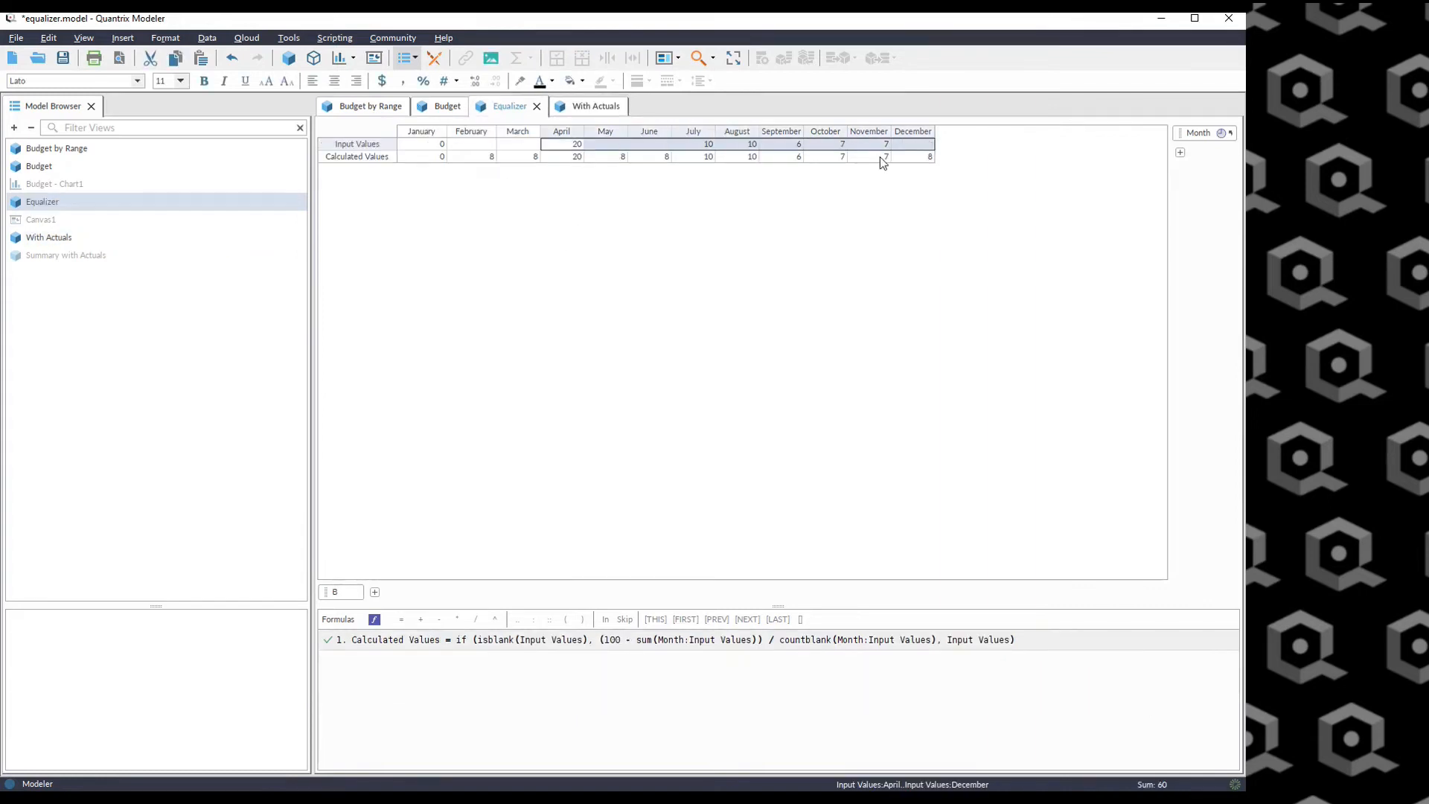
click(582, 106)
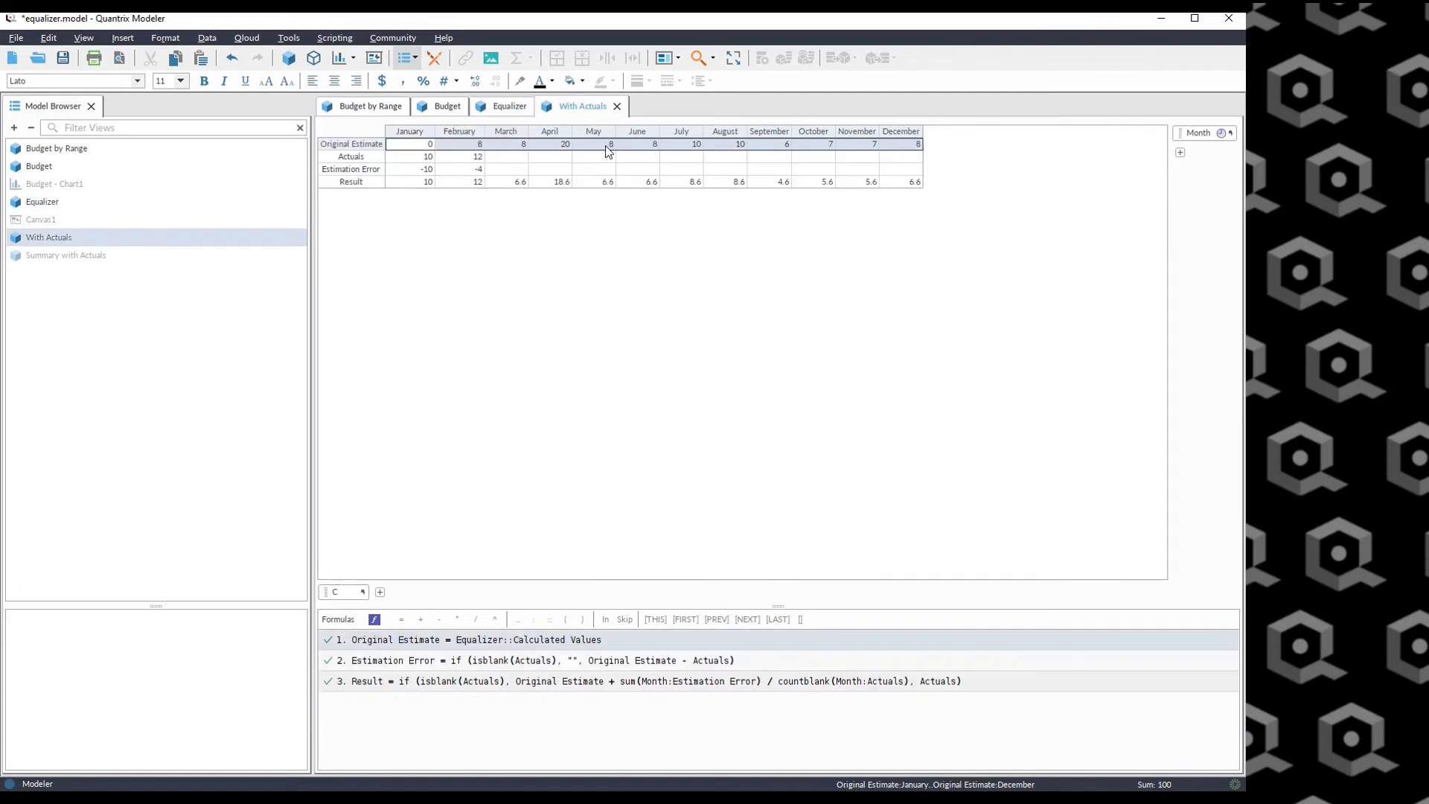
click(497, 105)
drag(417, 157, 921, 159)
Enter 5 as the February Input Value and check the February Original Estimate in With Actuals.
click(475, 144)
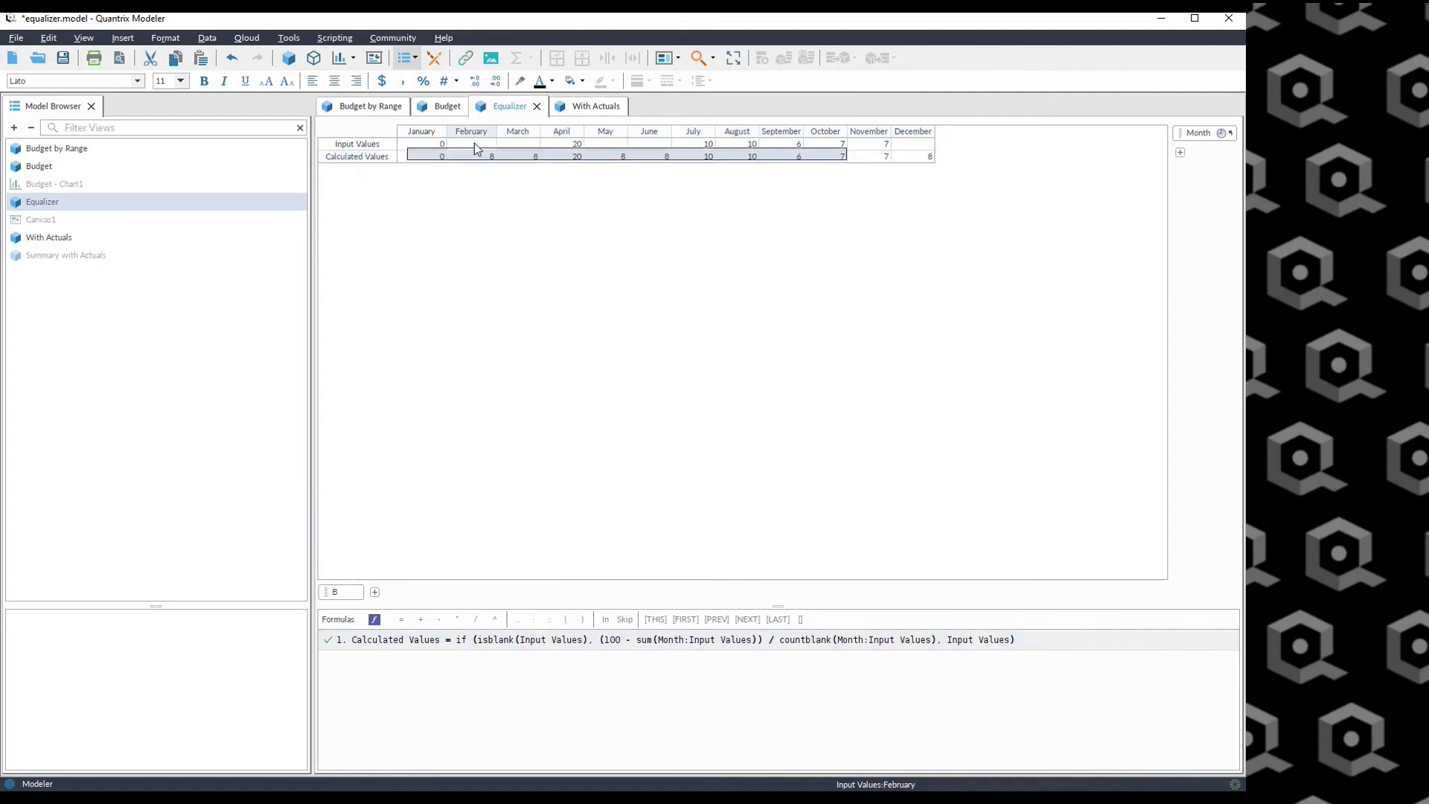
text(5)
key(Return)
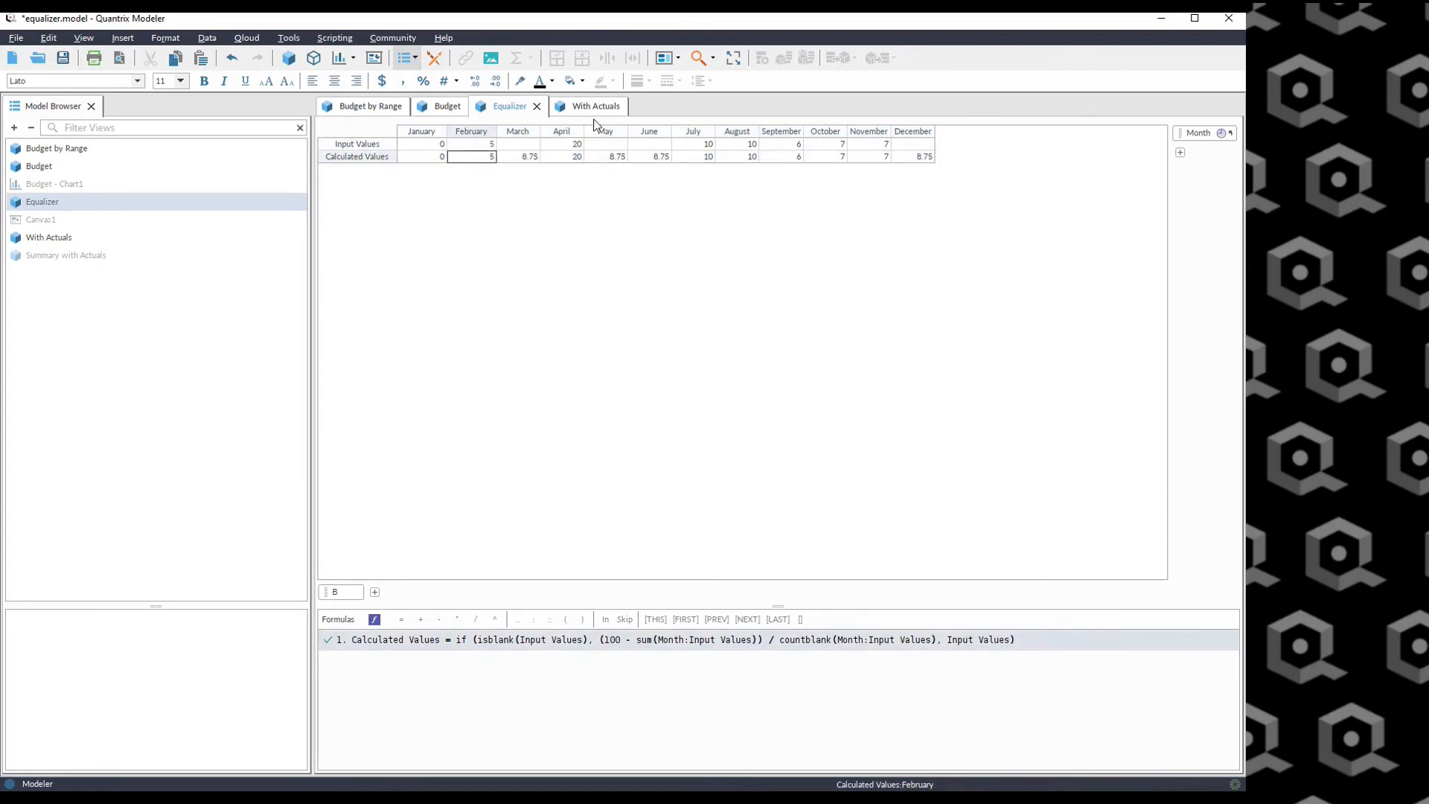
click(584, 106)
click(473, 144)
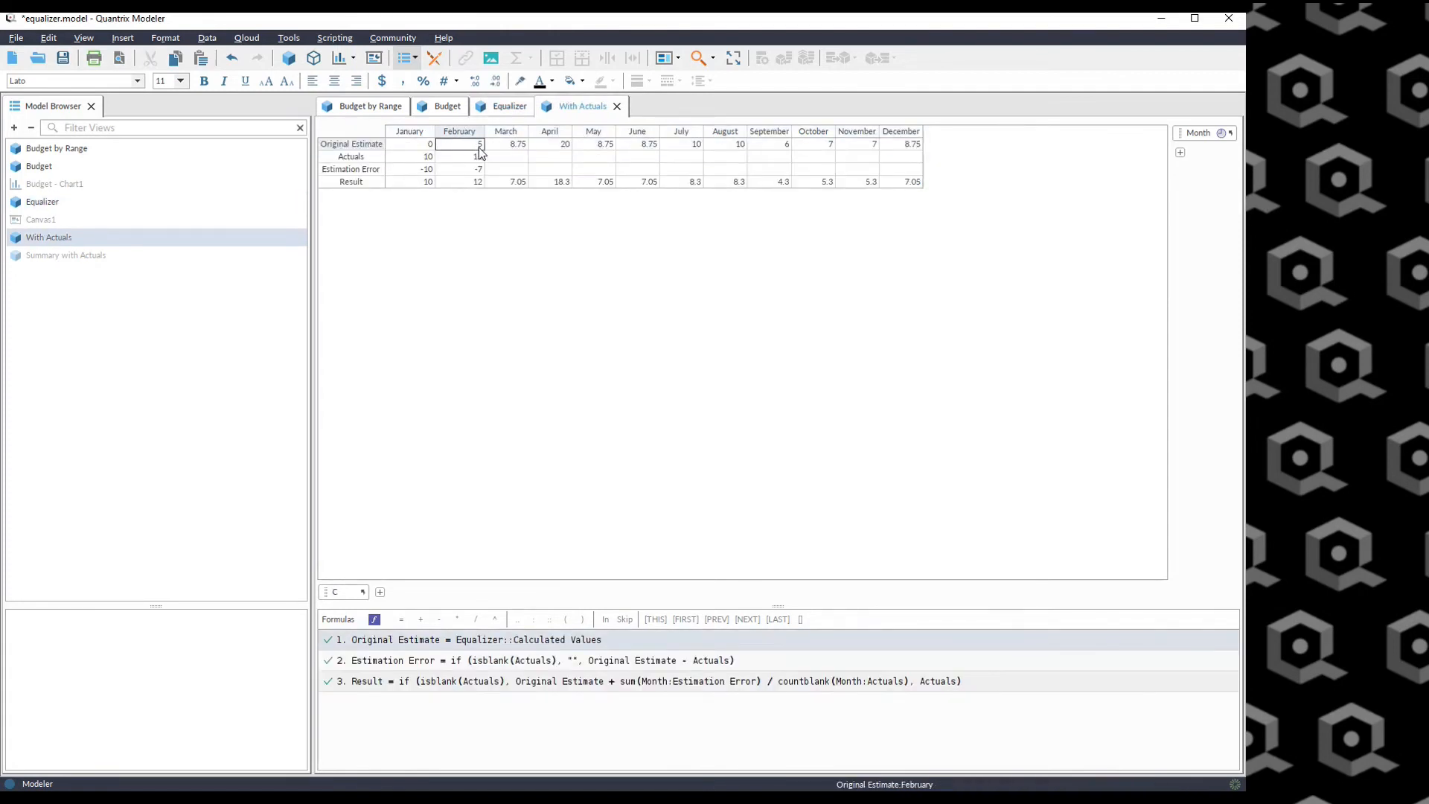
Clear the February Input Value in the Equalizer view and return to With Actuals.
click(503, 106)
click(476, 144)
key(Delete)
click(584, 107)
Examine the January and February Actuals, Estimation Error and Original Estimate cells.
drag(419, 156, 901, 157)
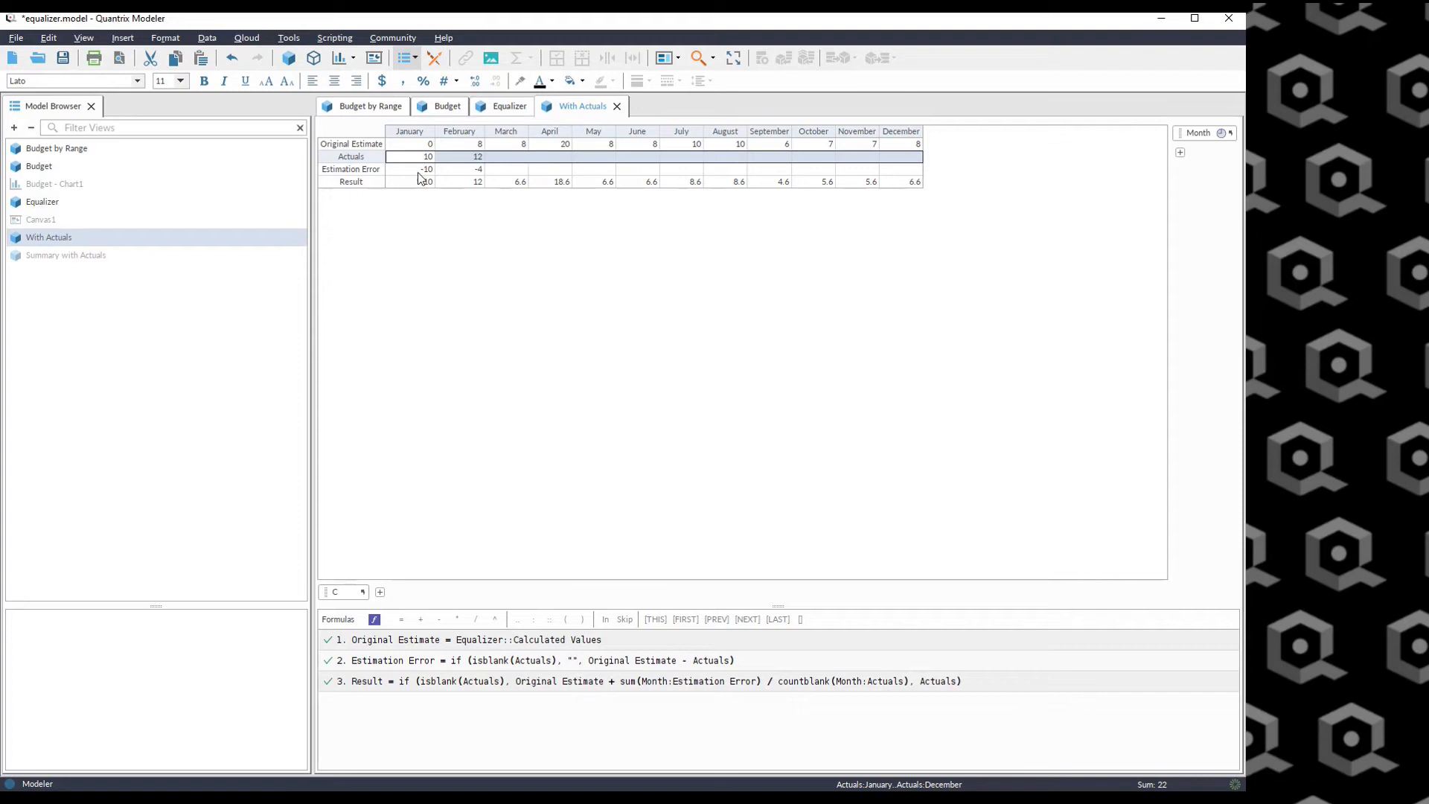
drag(405, 170, 482, 172)
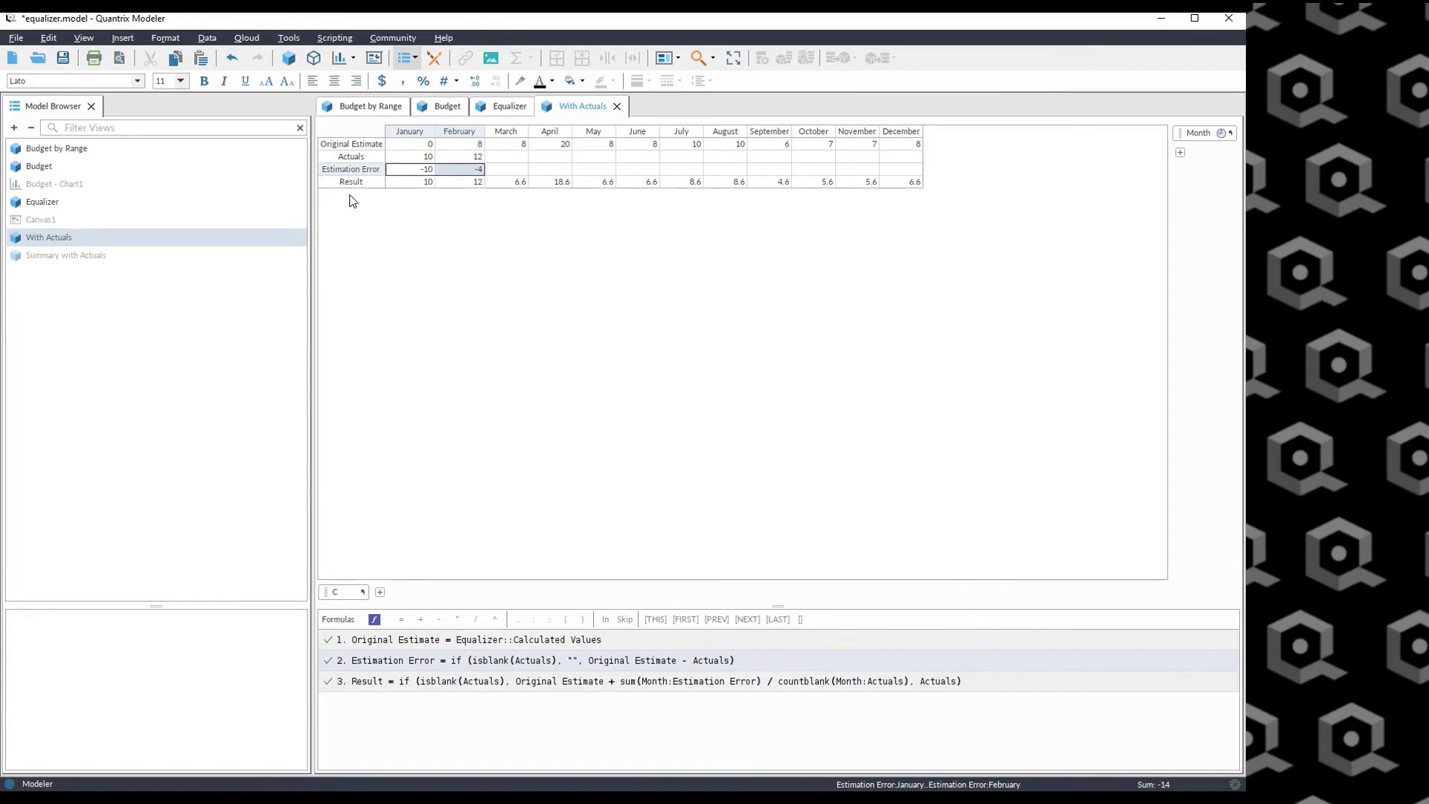
click(422, 157)
click(421, 145)
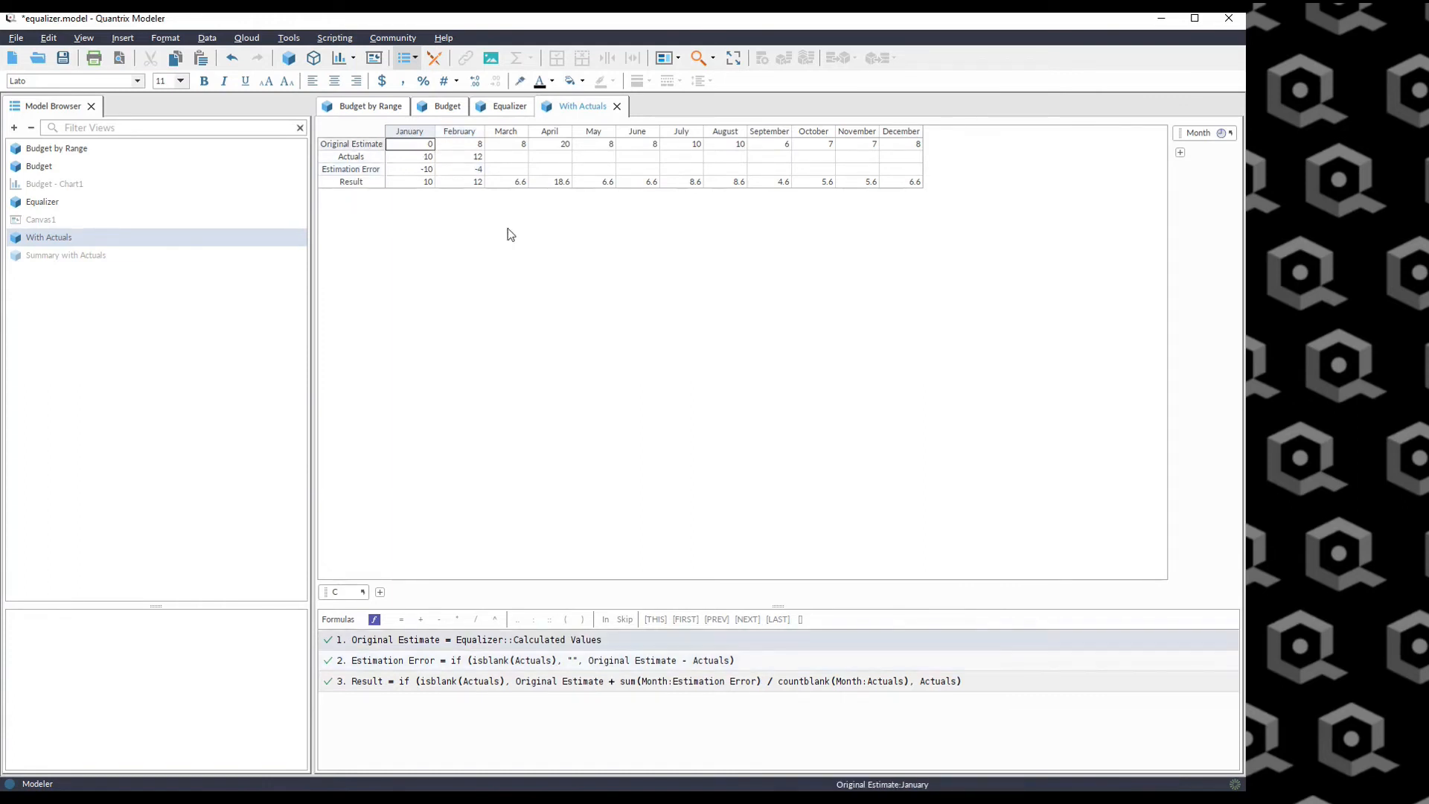
click(422, 157)
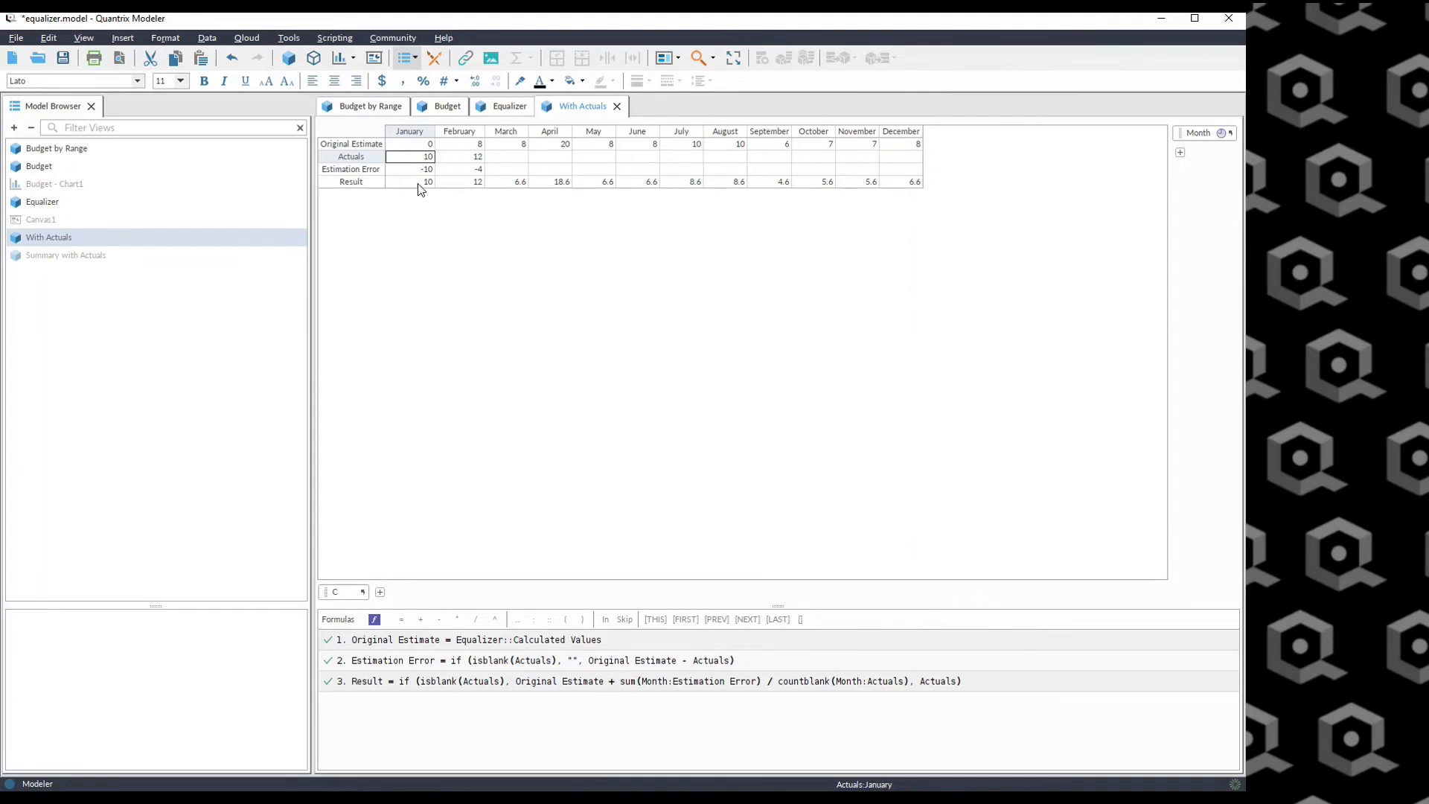
Enter 13 as the March Actual.
click(508, 157)
text(13)
key(Return)
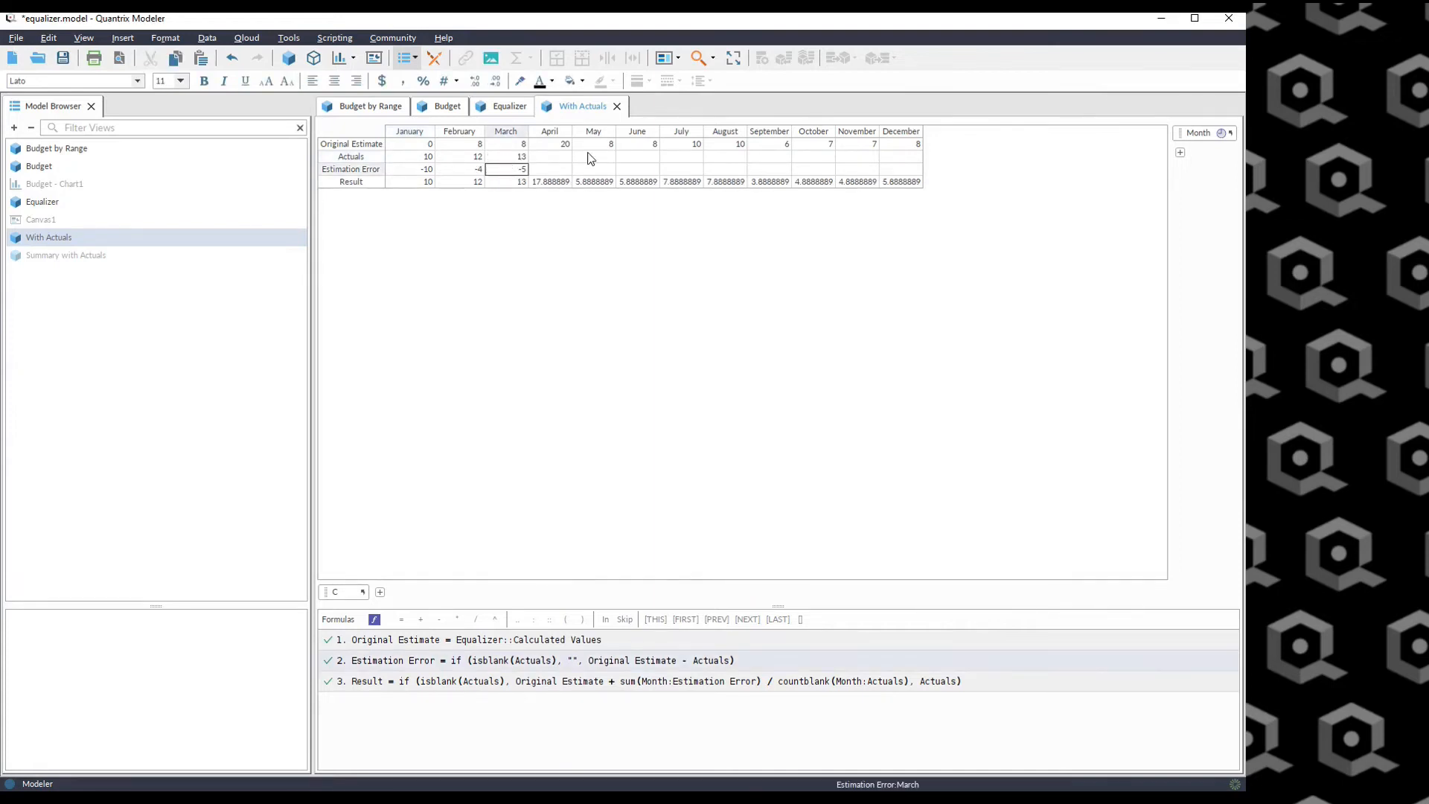
Enter 45 as the April Actual and review the Result, Original Estimate and Estimation Error rows.
click(558, 157)
text(45)
key(Return)
drag(421, 170, 914, 192)
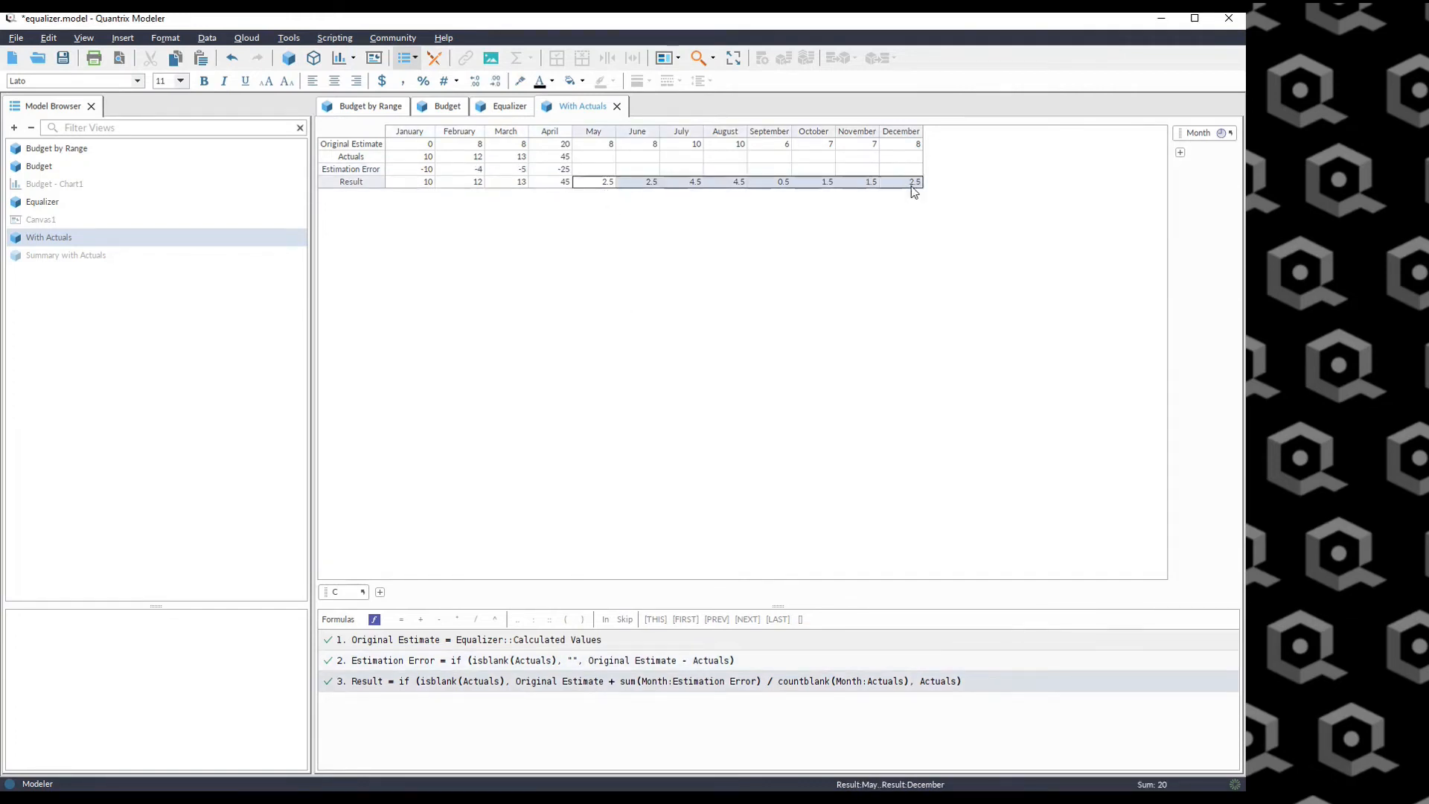
click(600, 147)
drag(600, 147, 919, 146)
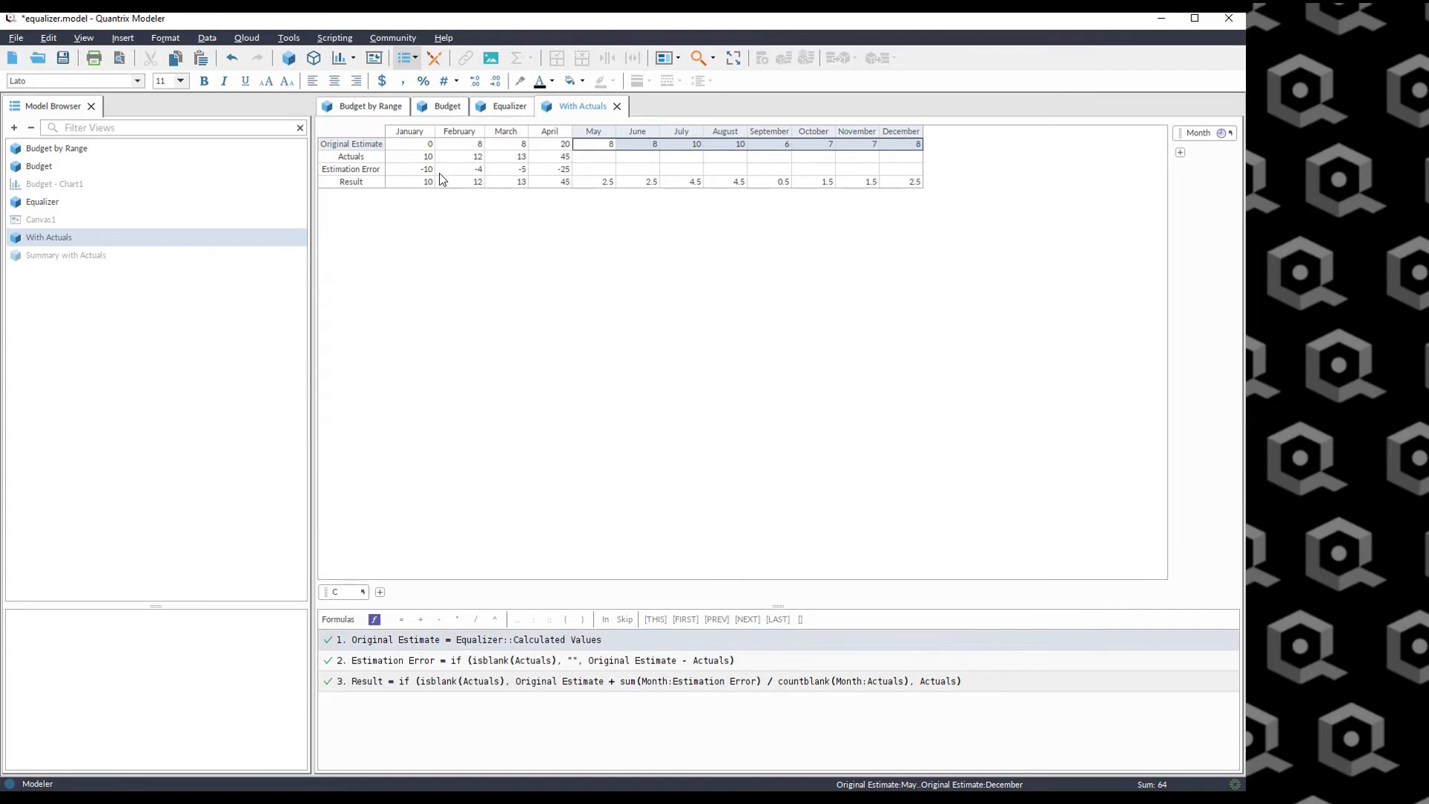
drag(421, 169, 559, 172)
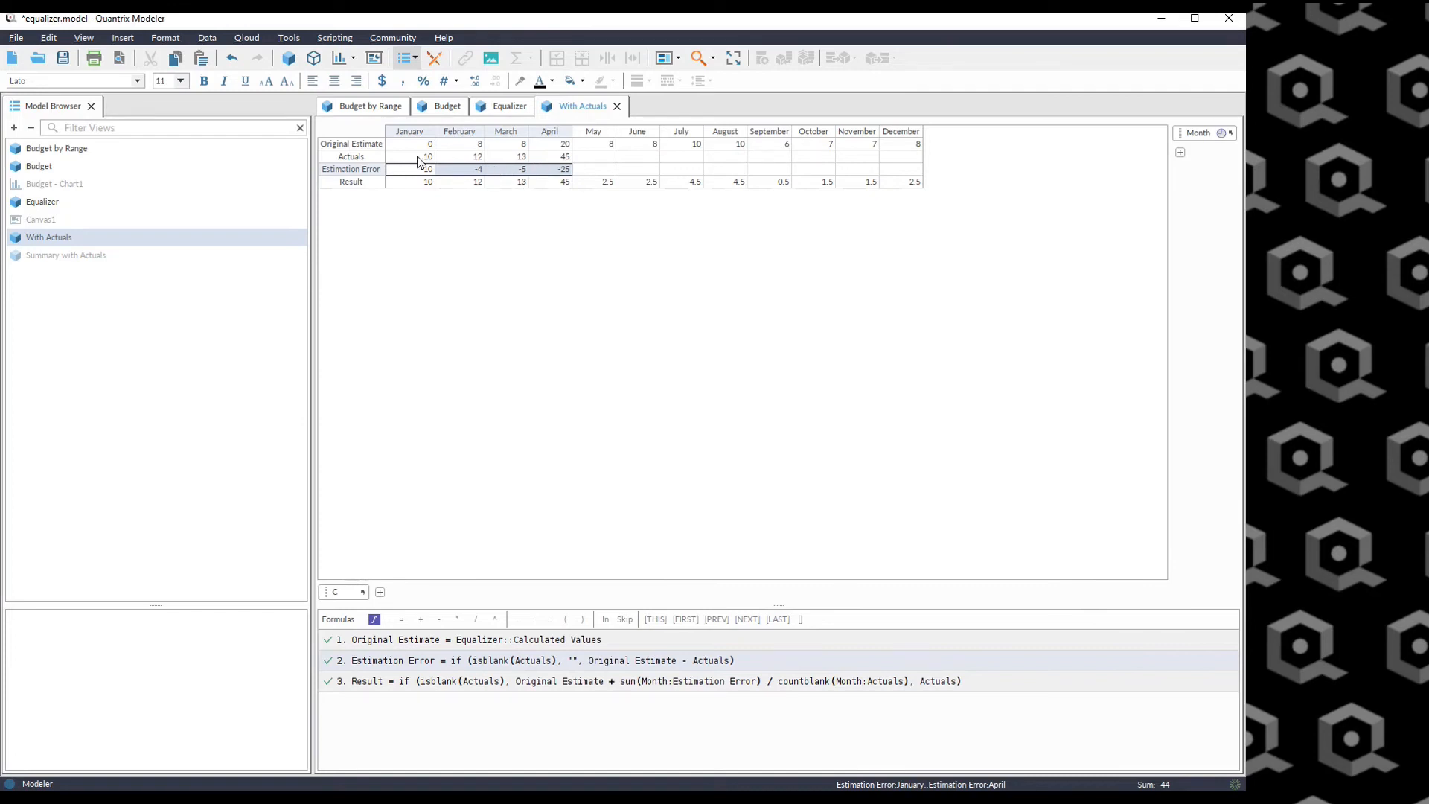
Enter 10 as the April Actual and review the Estimation Error, Result and Original Estimate values.
click(562, 158)
text(10)
key(Return)
click(446, 172)
drag(447, 172, 561, 178)
click(600, 183)
drag(599, 183, 912, 182)
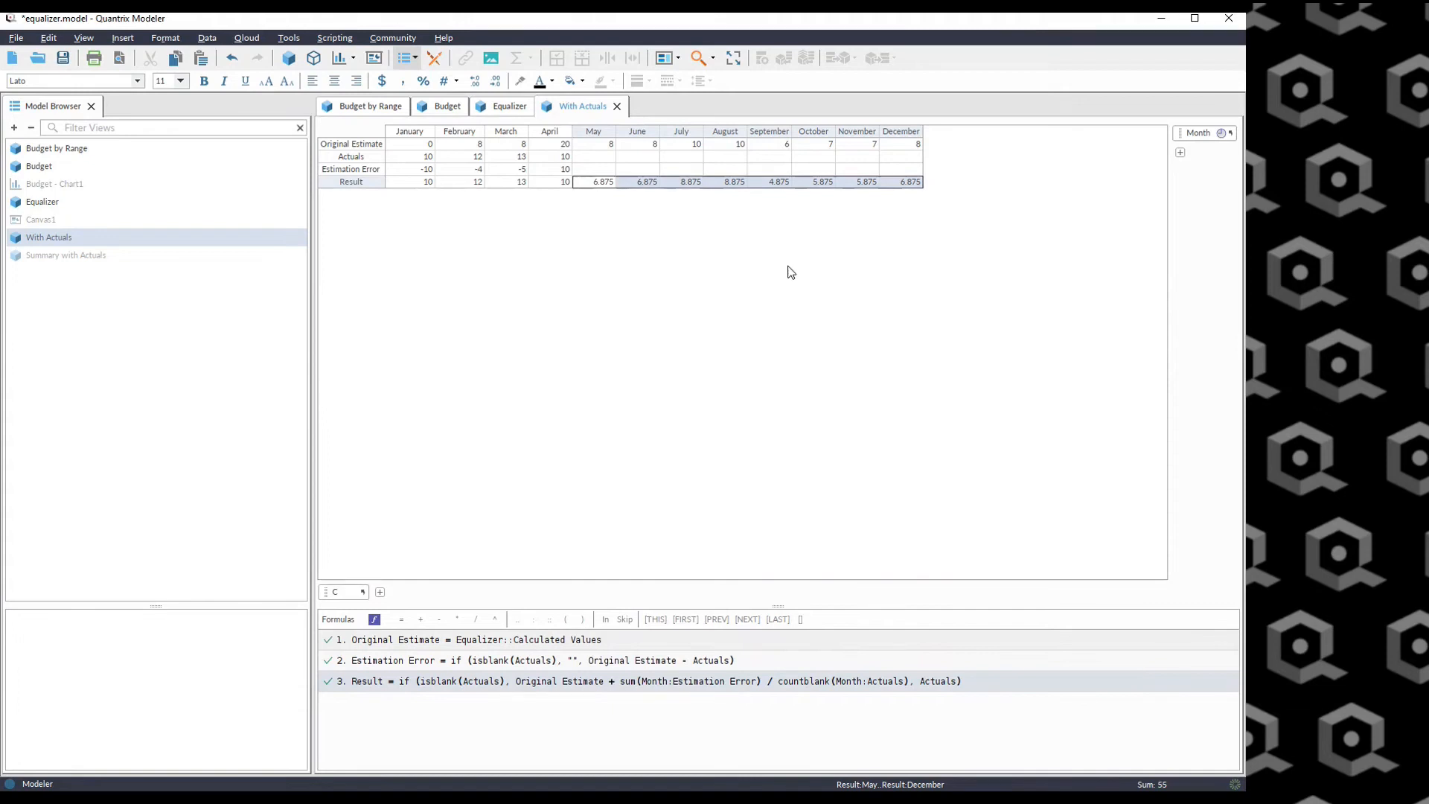
click(605, 147)
click(638, 144)
click(701, 145)
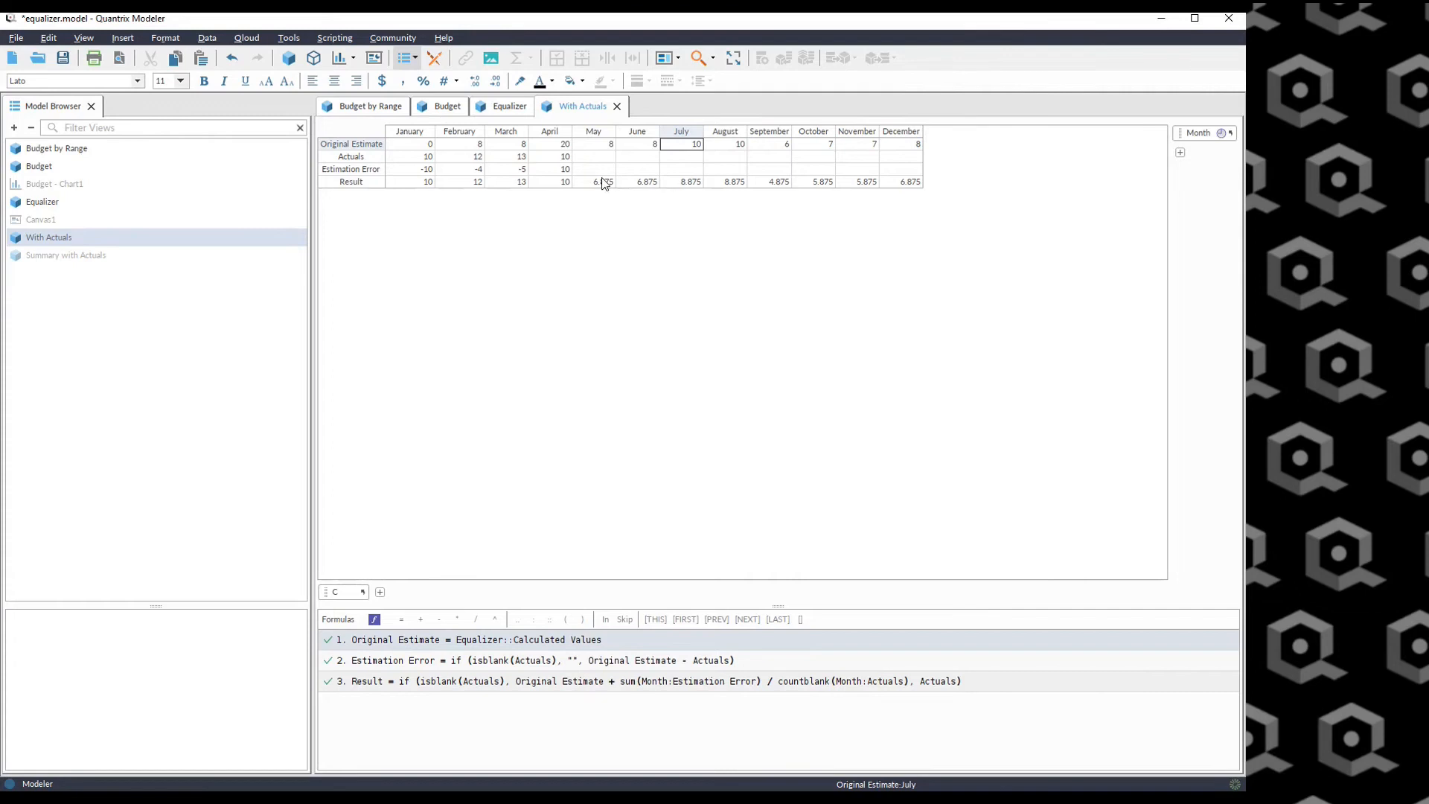
Clear the March and April Actuals.
drag(510, 158, 570, 157)
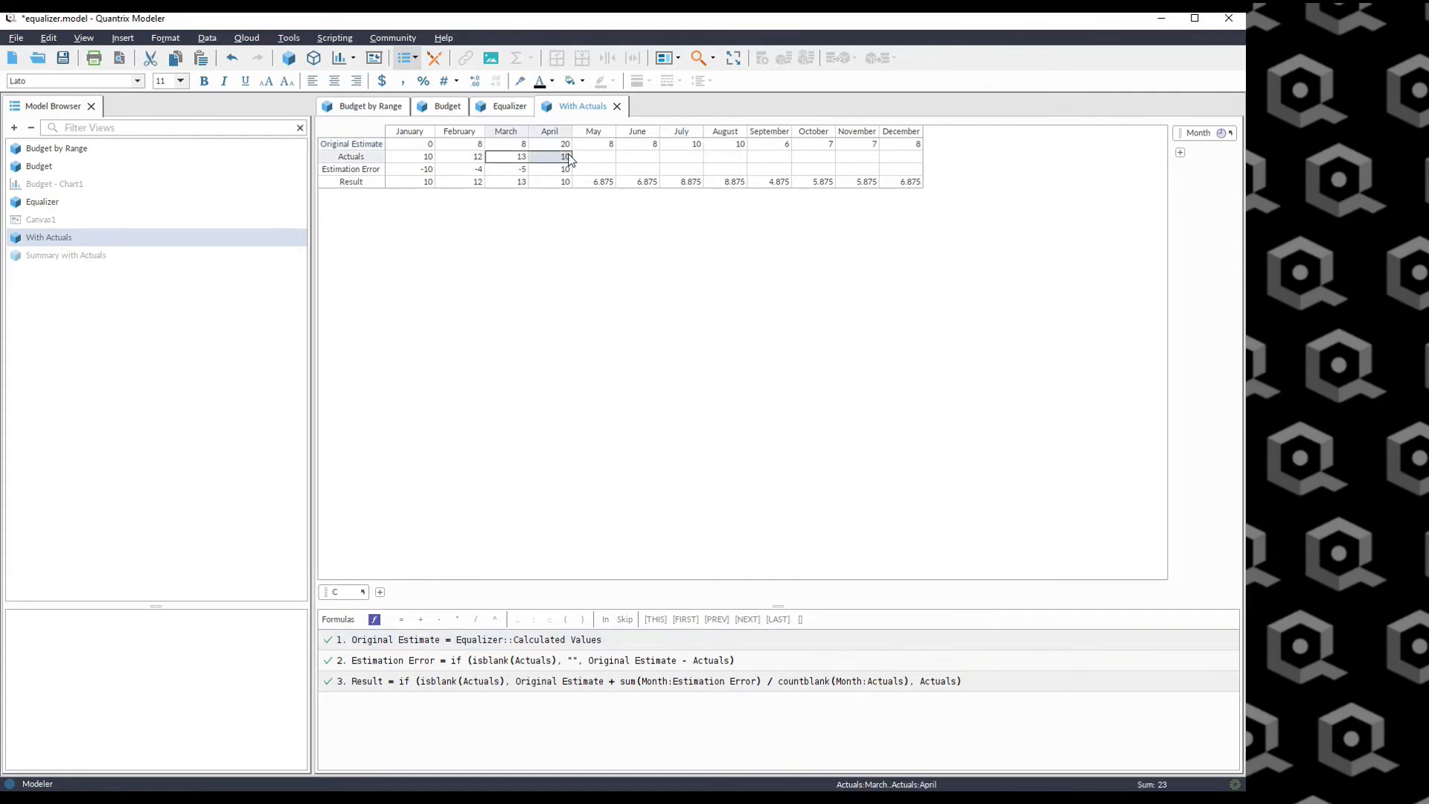
key(Delete)
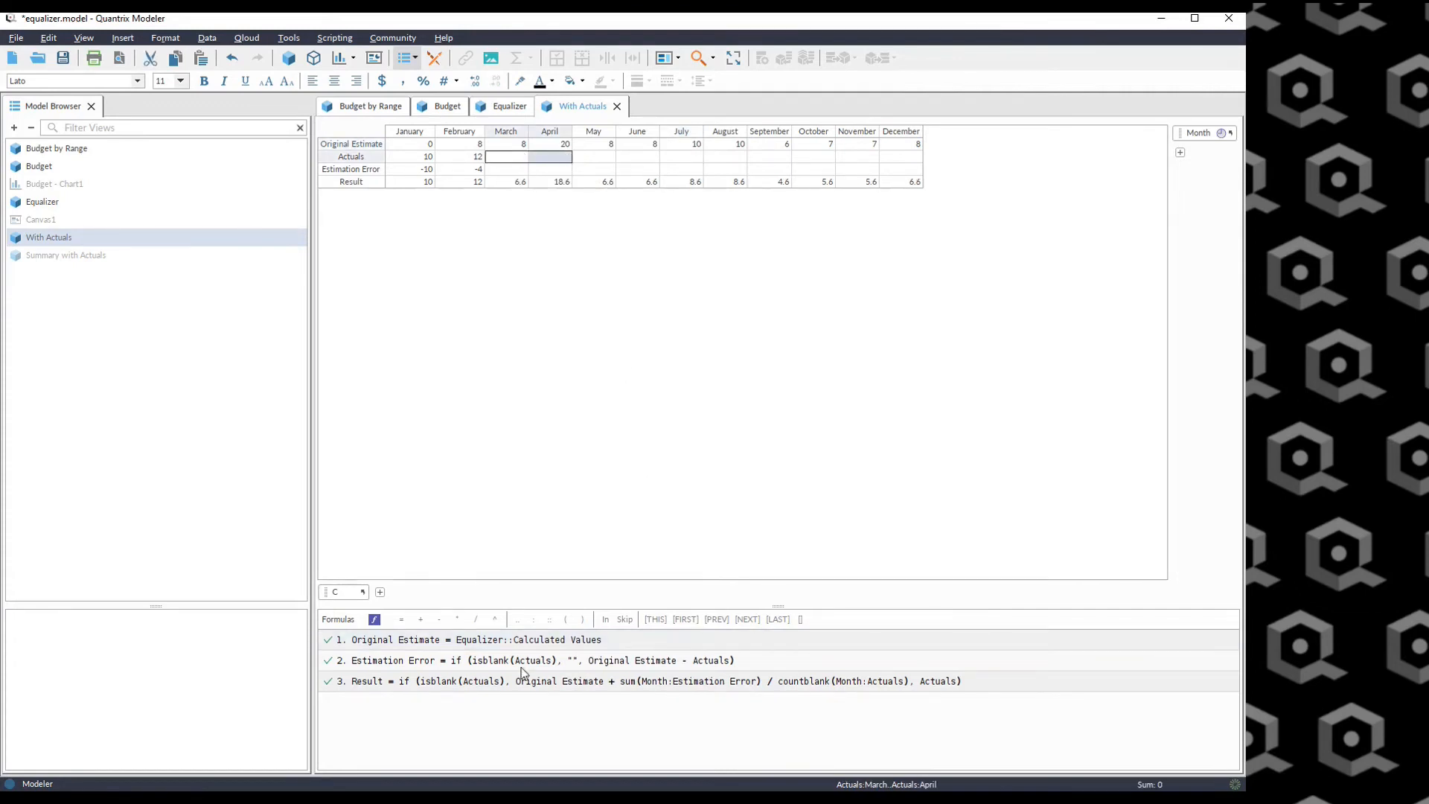
click(416, 684)
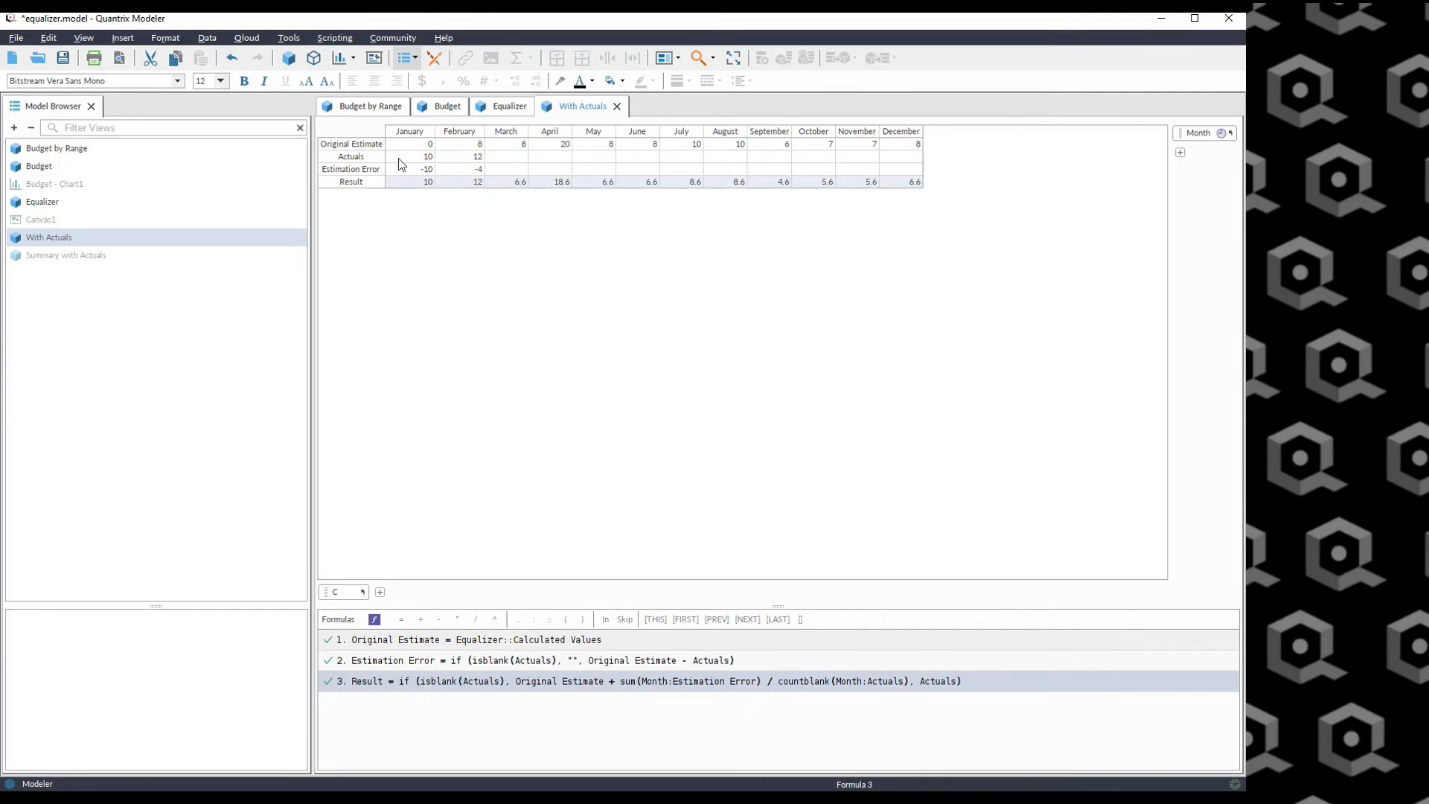
Examine how the Result and Estimation Error formulas relate Actuals, Original Estimate and Result across the months.
drag(499, 158, 903, 159)
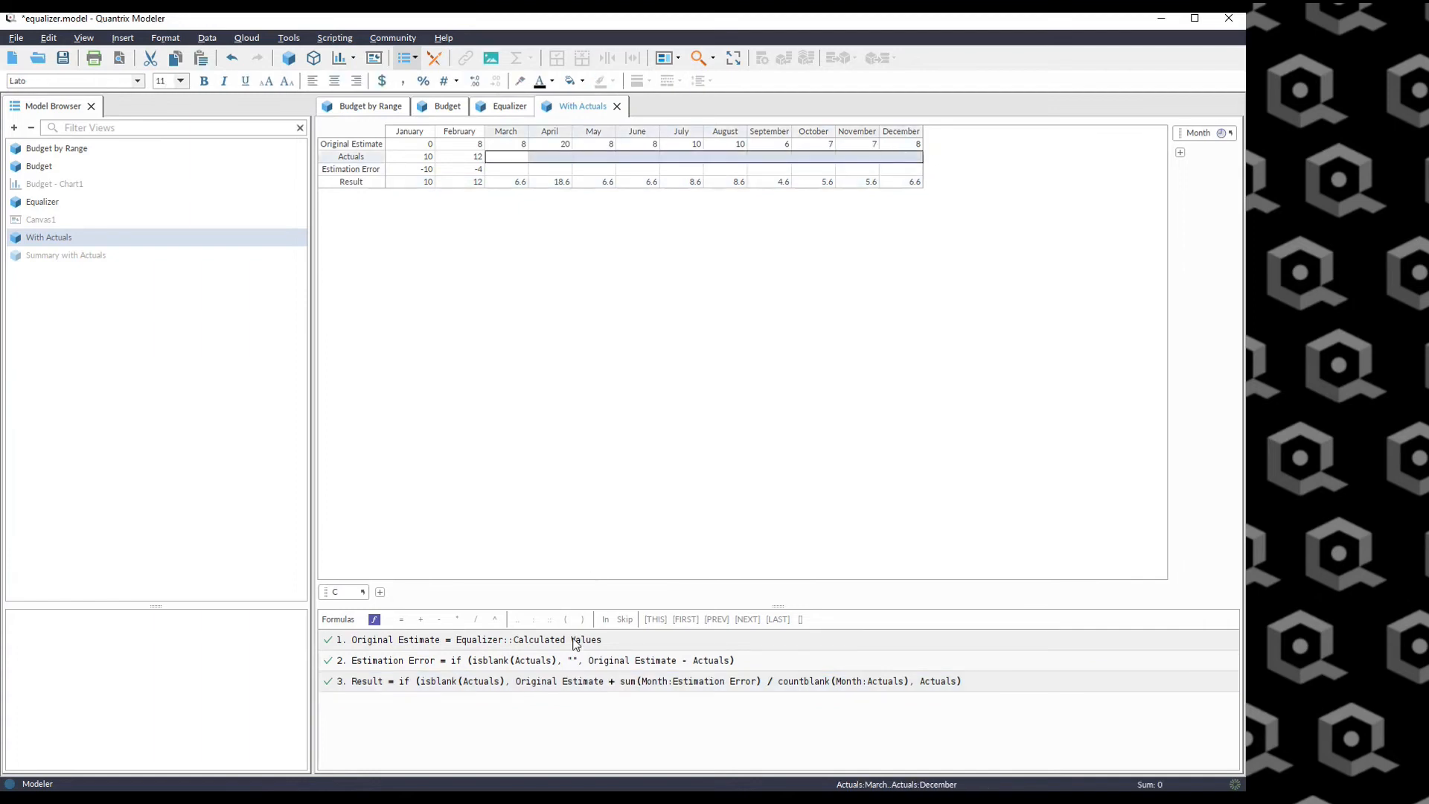
drag(511, 184, 931, 190)
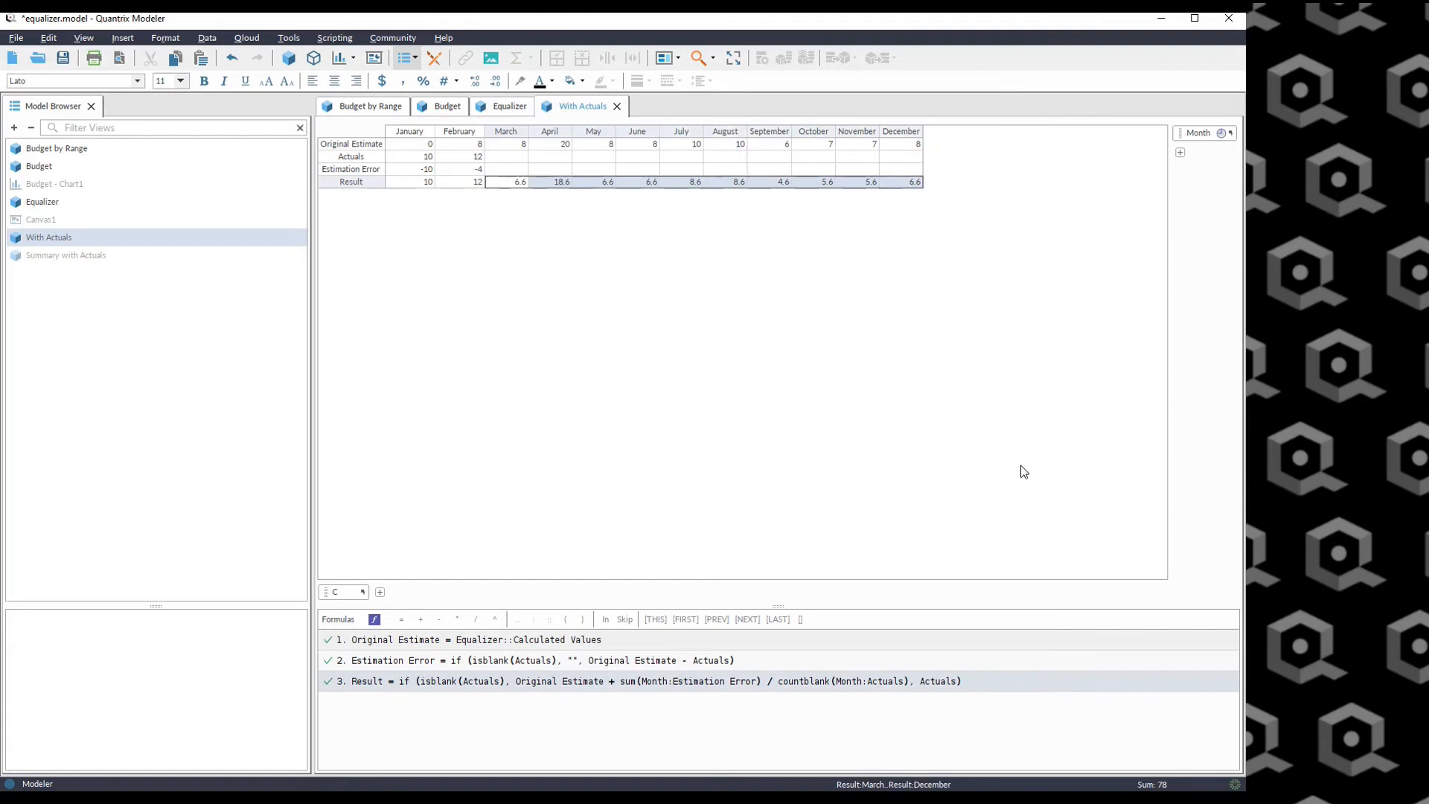
click(428, 158)
click(428, 183)
click(460, 158)
click(476, 183)
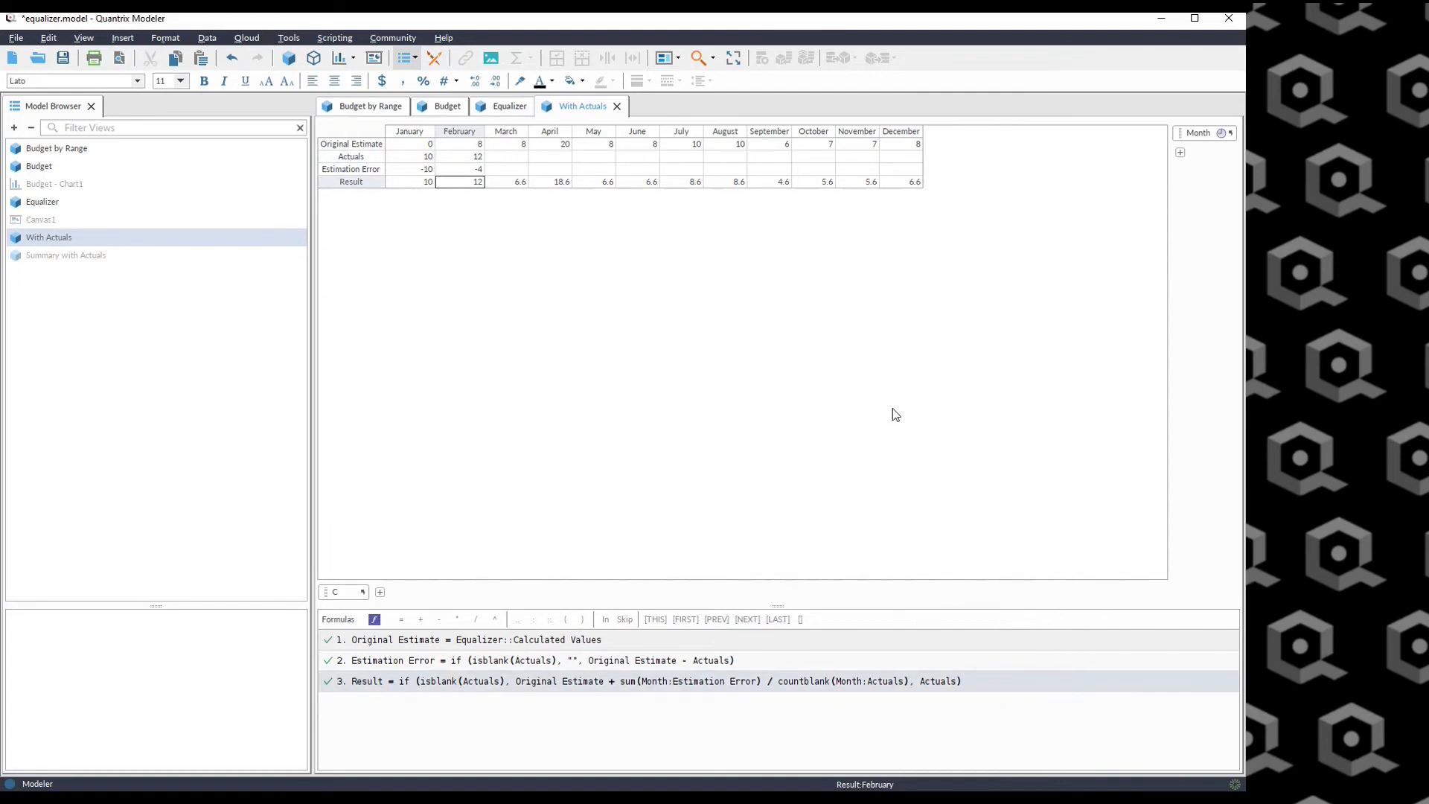
click(520, 685)
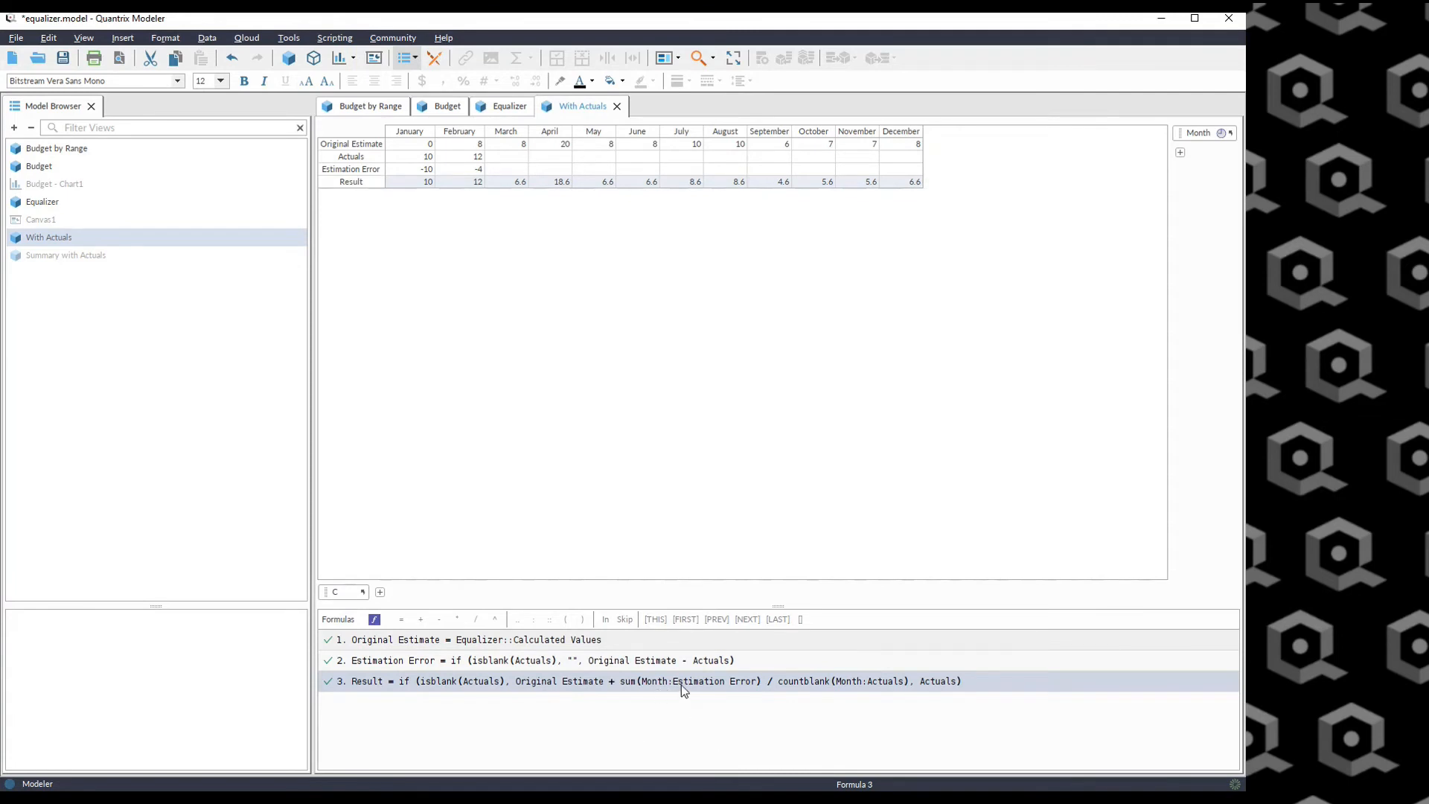
drag(394, 170, 462, 173)
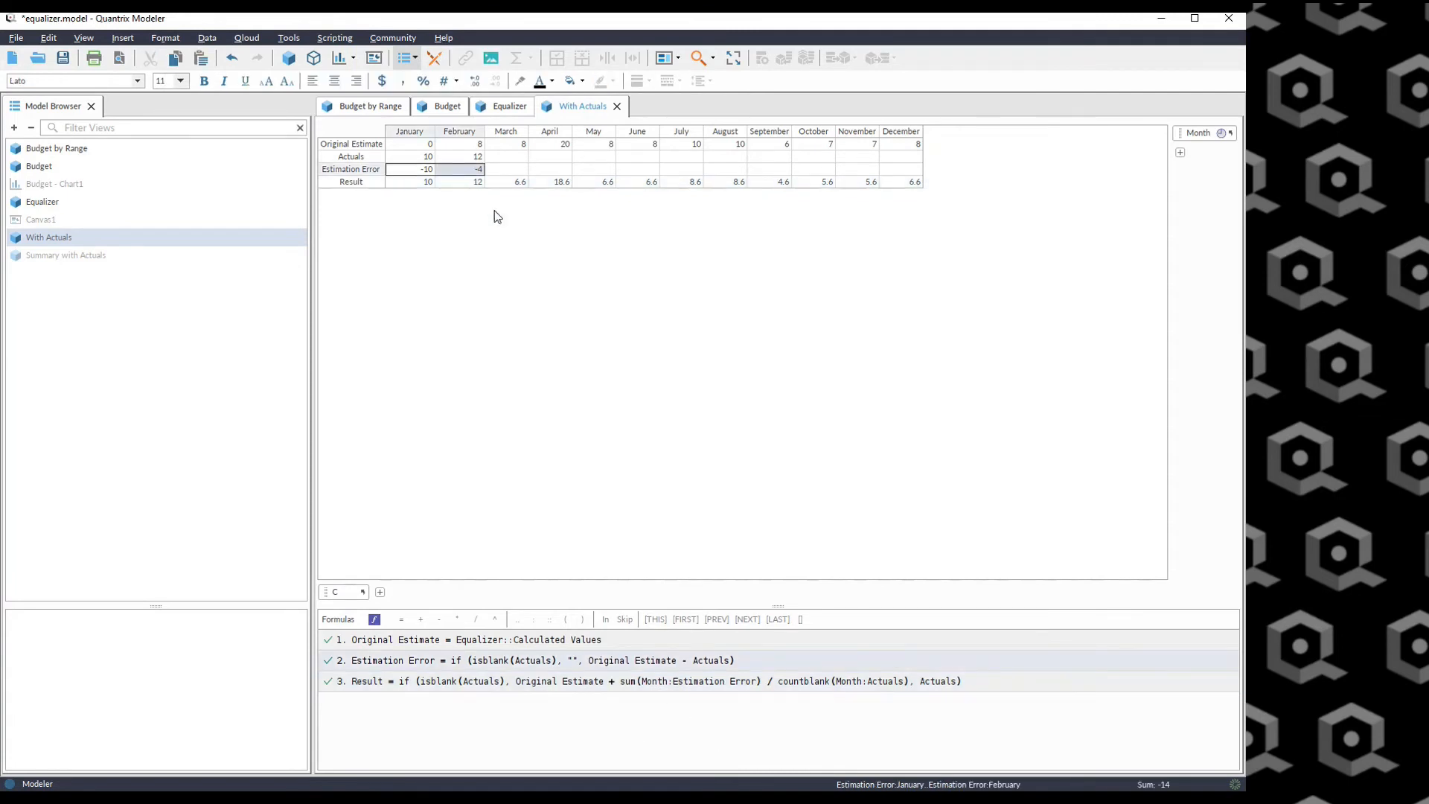
drag(521, 170, 912, 170)
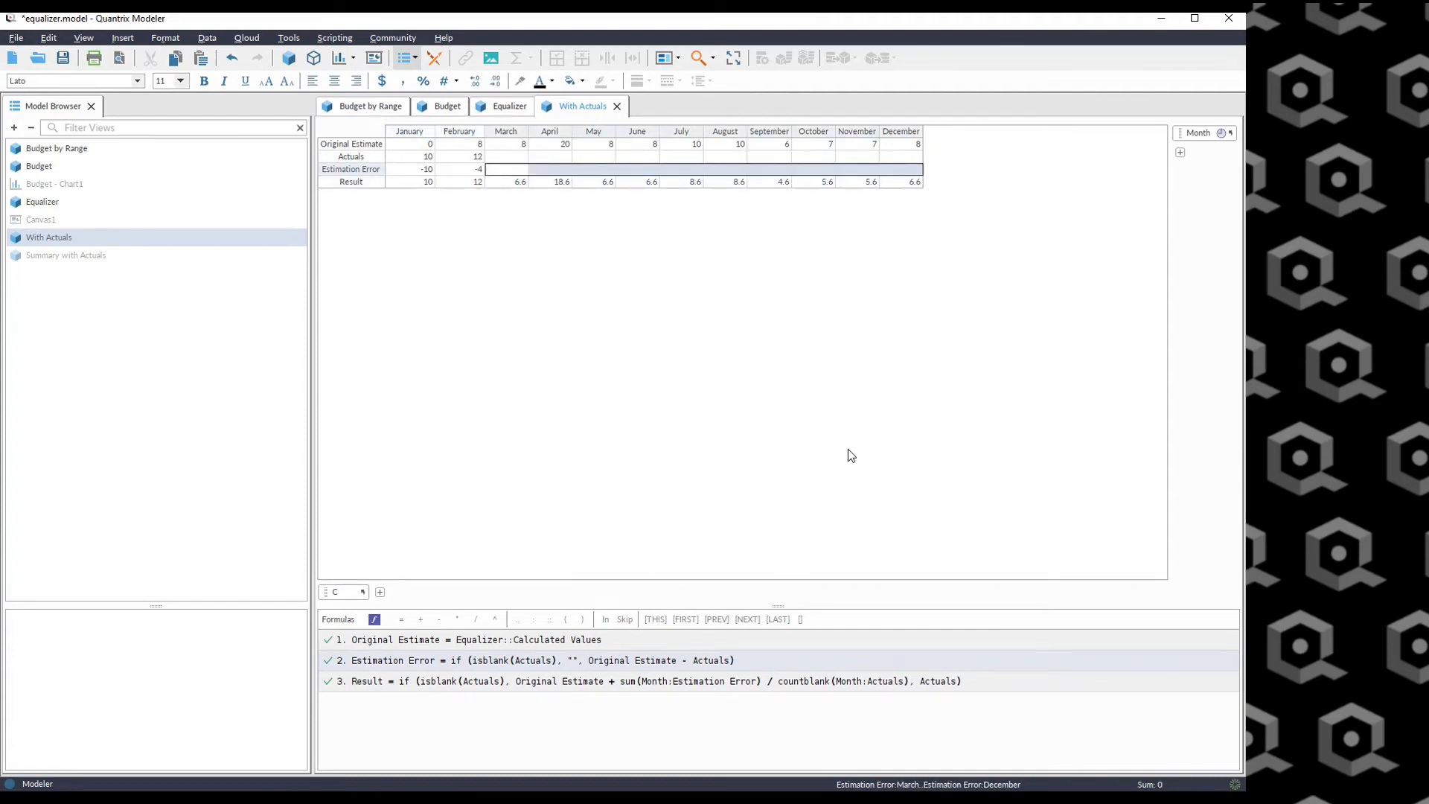
click(826, 684)
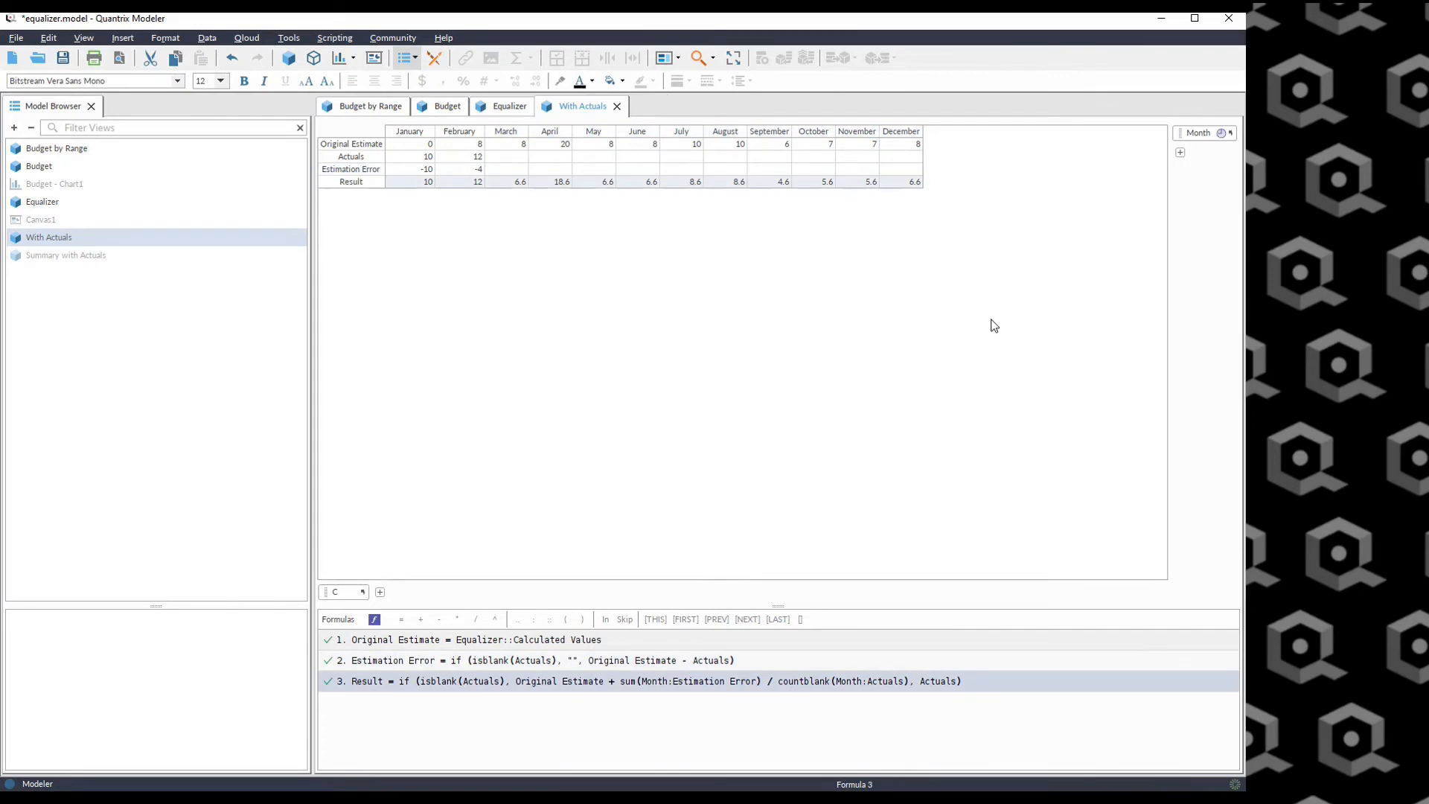
Enter 3 as the March Actual.
click(506, 156)
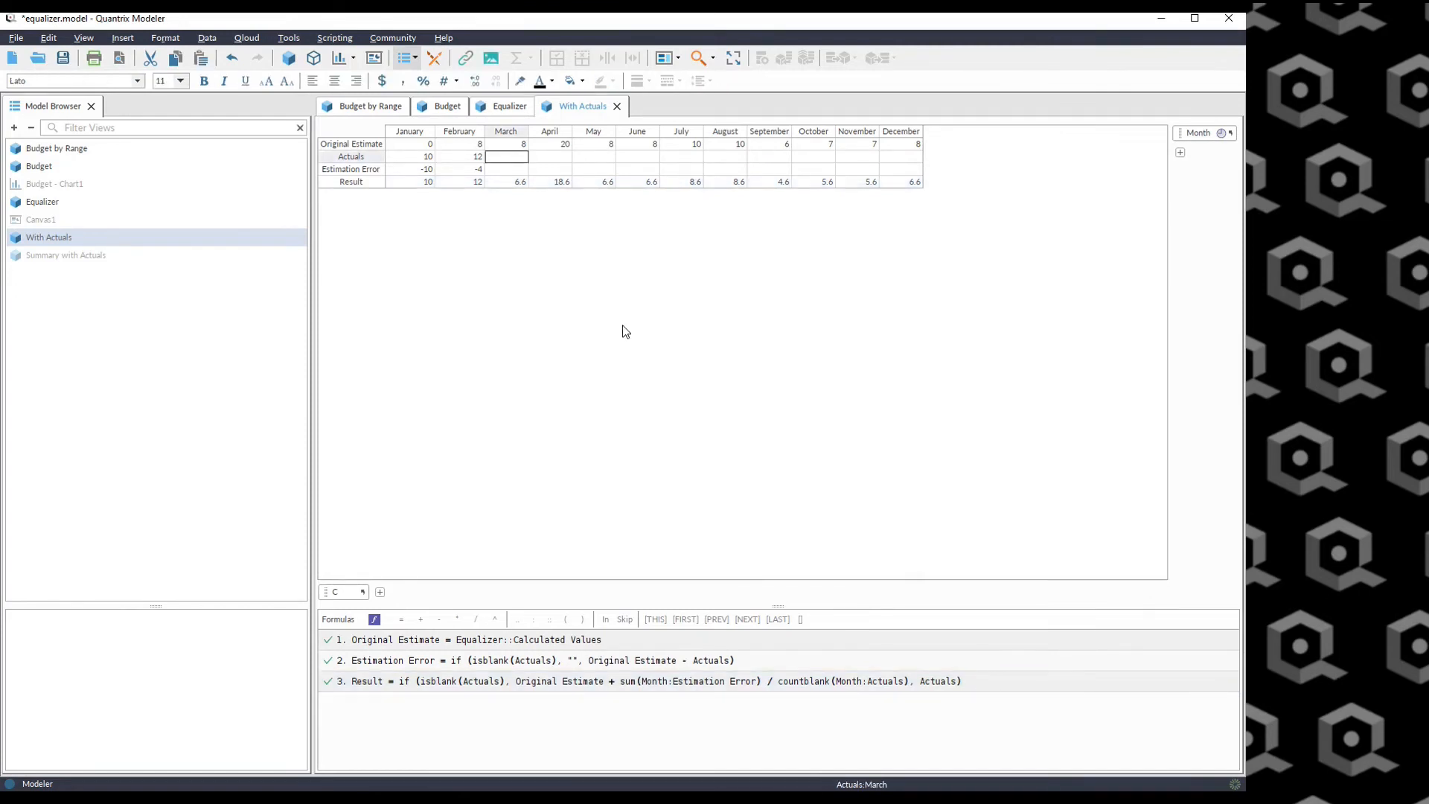
text(3)
key(Return)
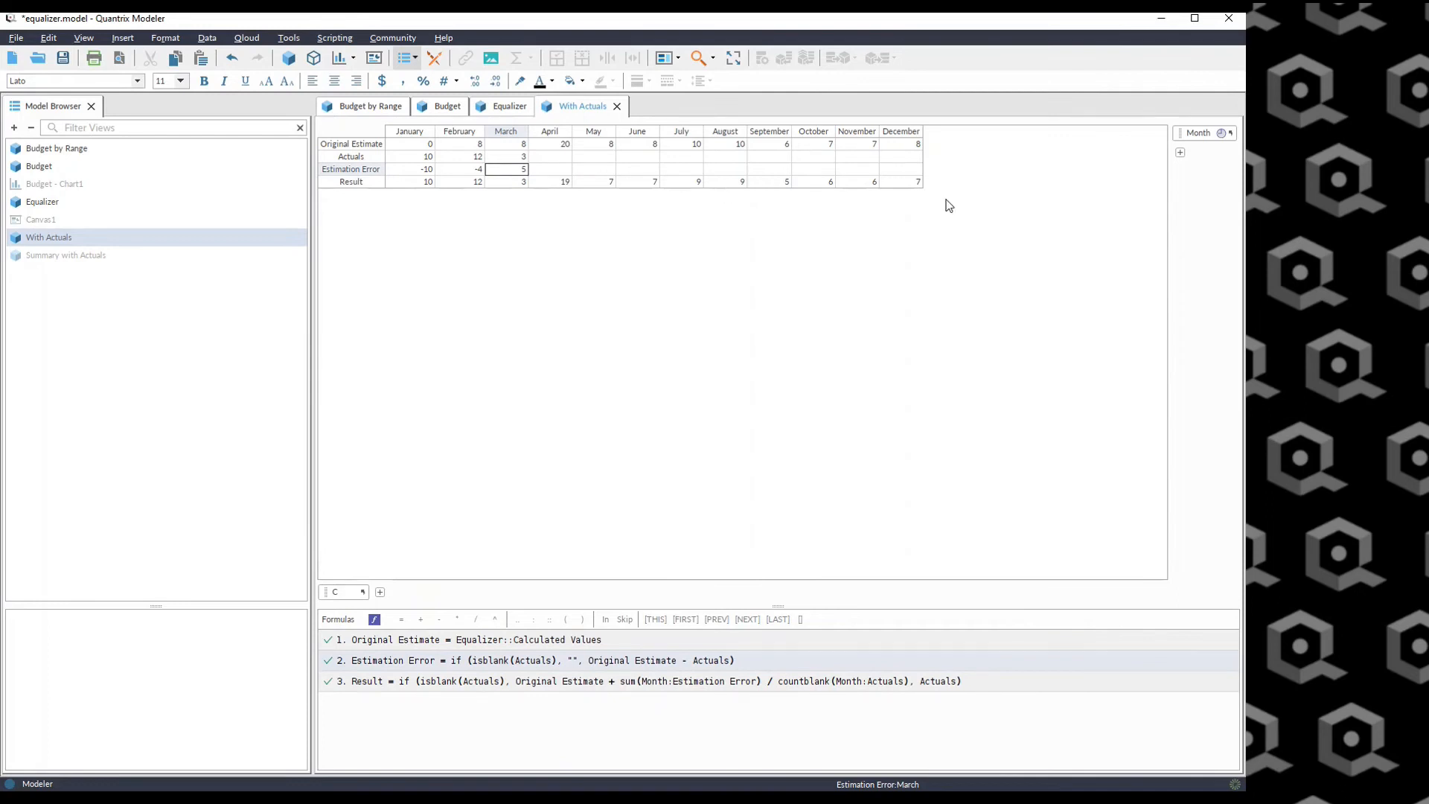
Set the March Actual to 12.
click(522, 157)
text(12)
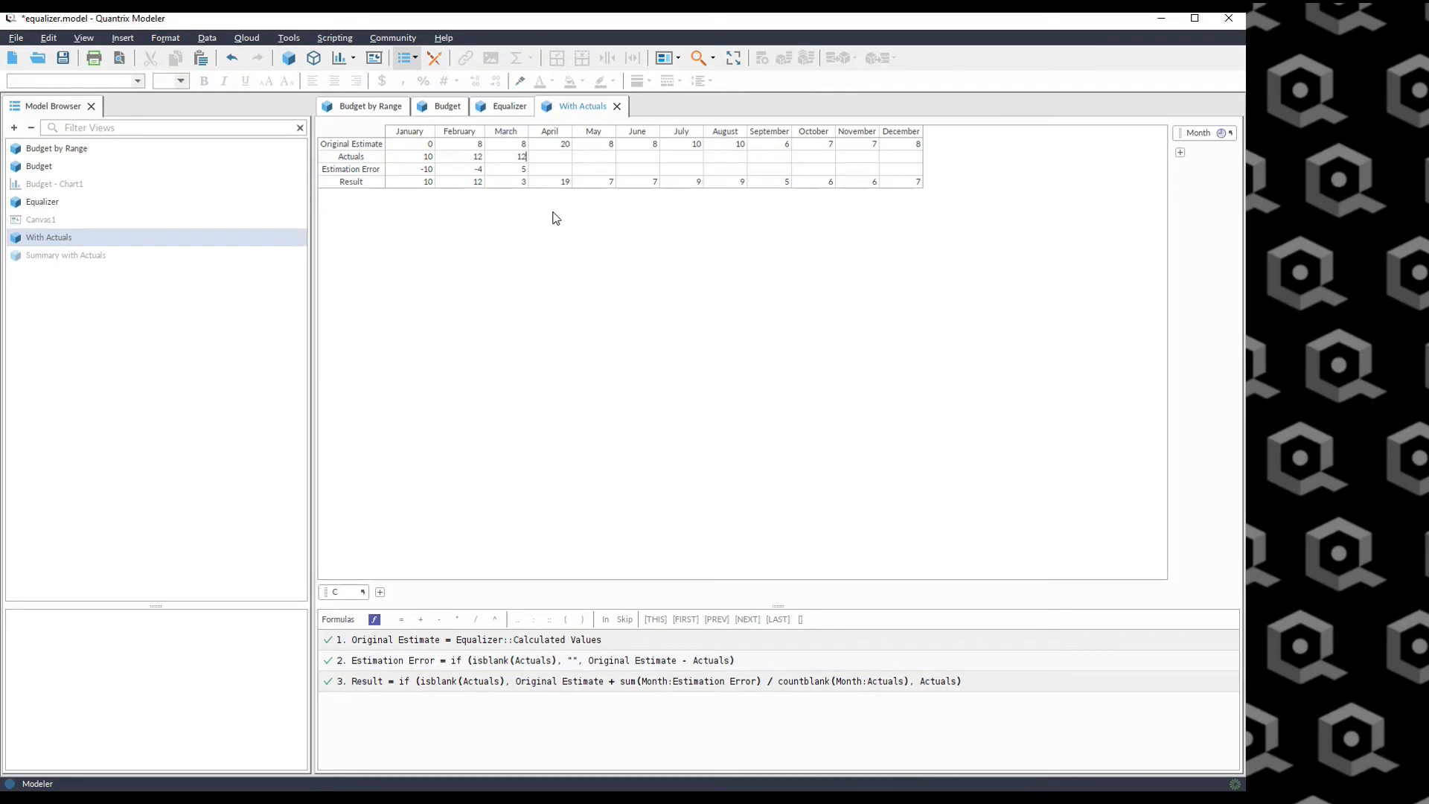
key(Return)
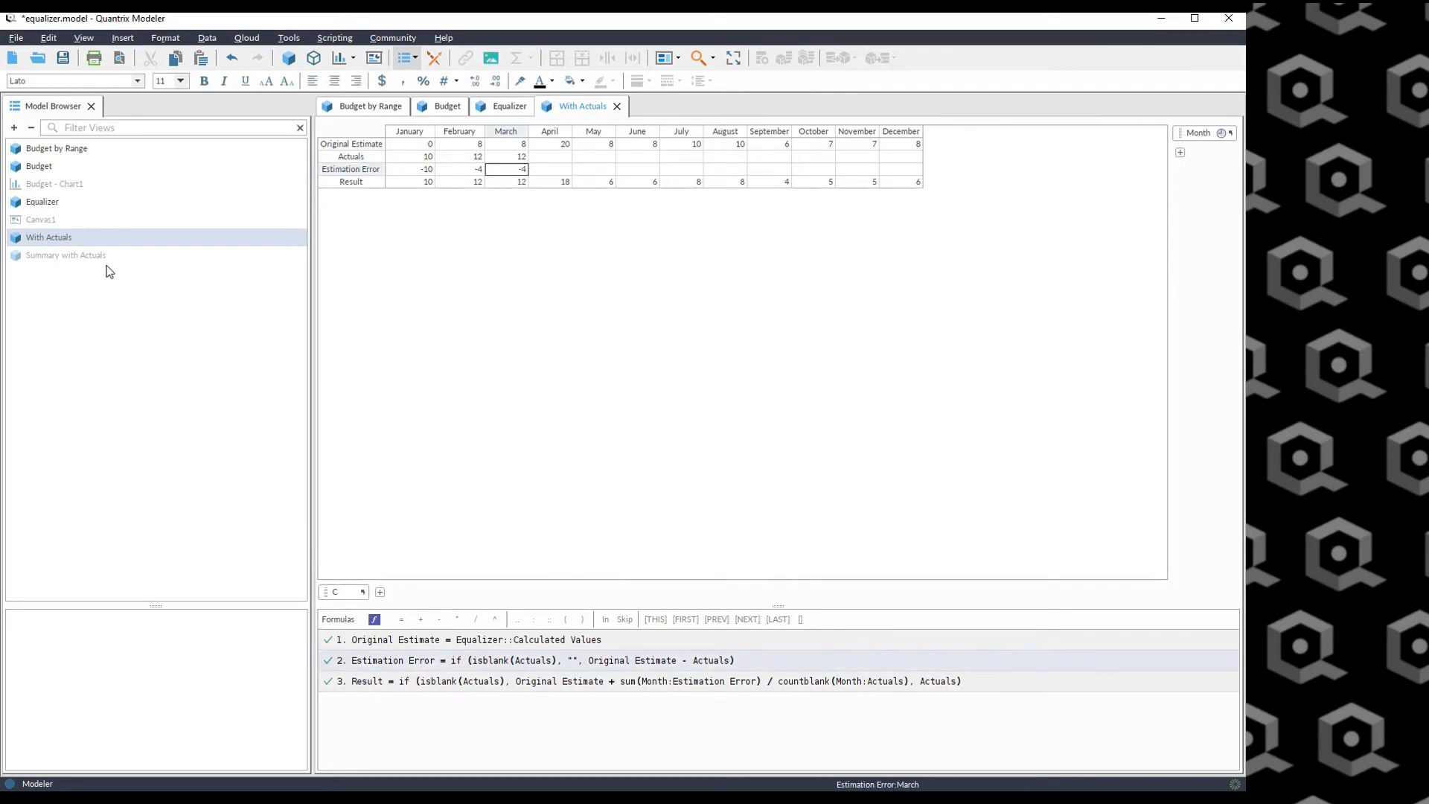
Open Canvas1 with the With Actuals table and enter 15 as the April Actual.
click(13, 221)
double_click(14, 221)
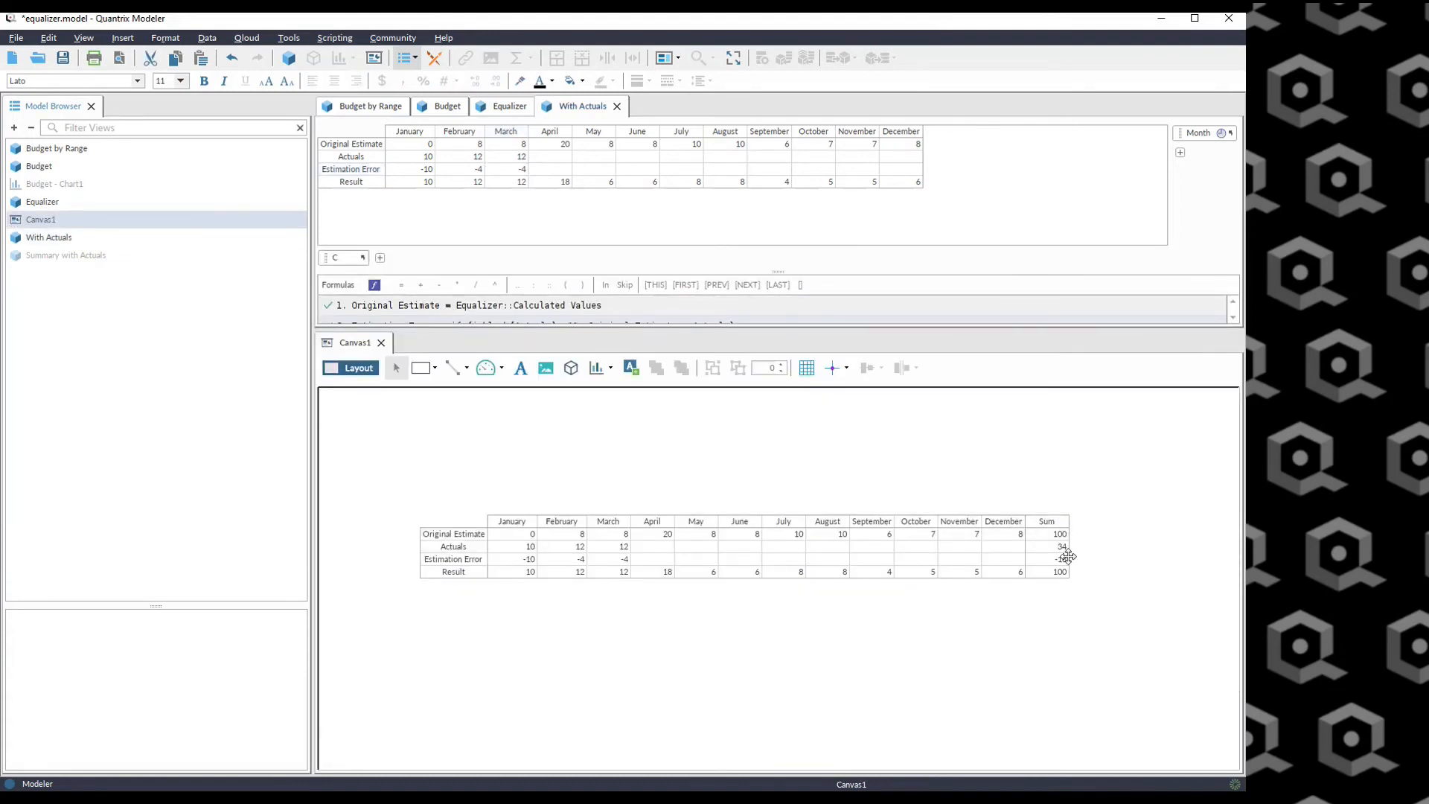
click(1051, 571)
click(1051, 571)
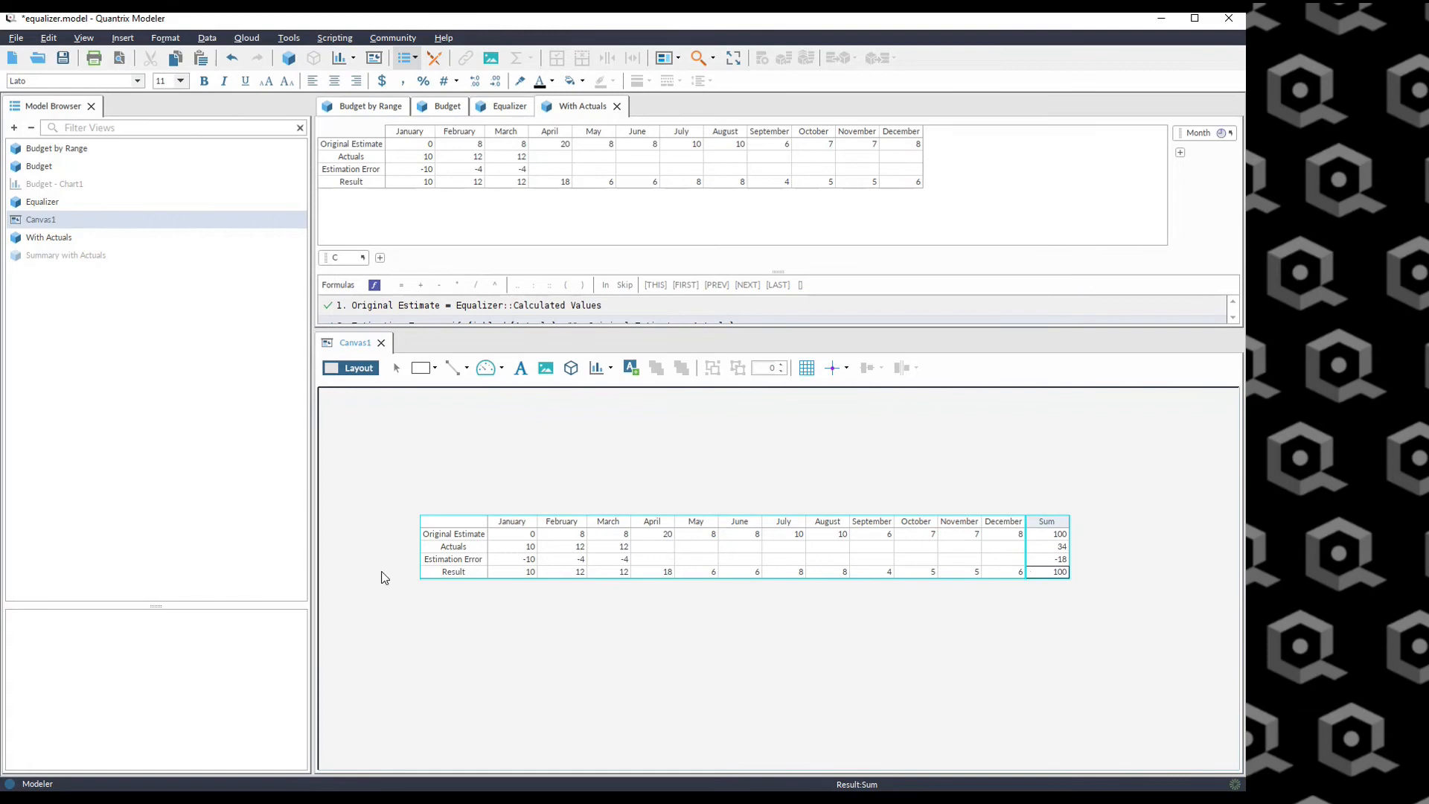
click(648, 548)
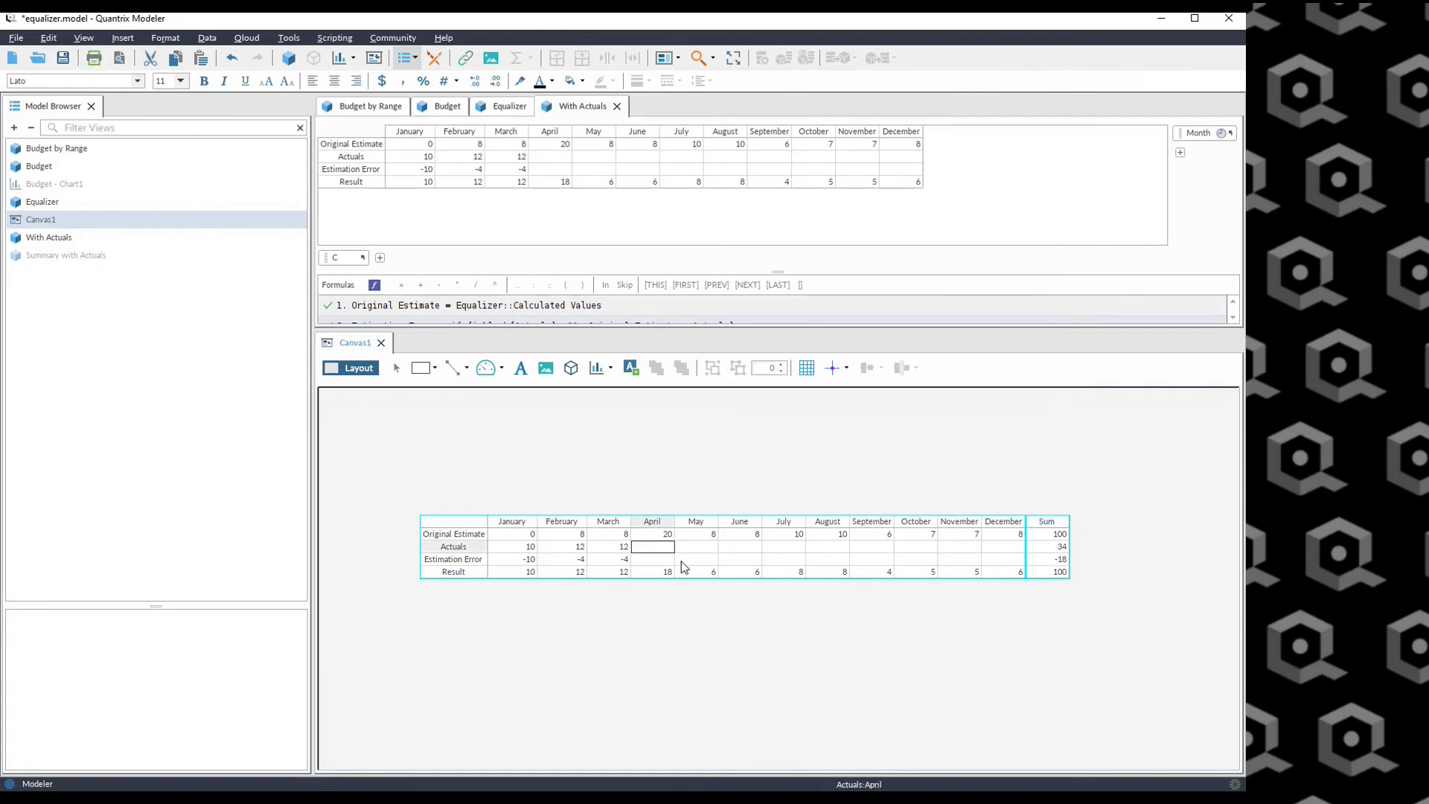
text(15)
key(Return)
Enter Actuals of 56 for May, 0 for June and 2 for July.
click(700, 551)
text(56)
key(Return)
click(749, 549)
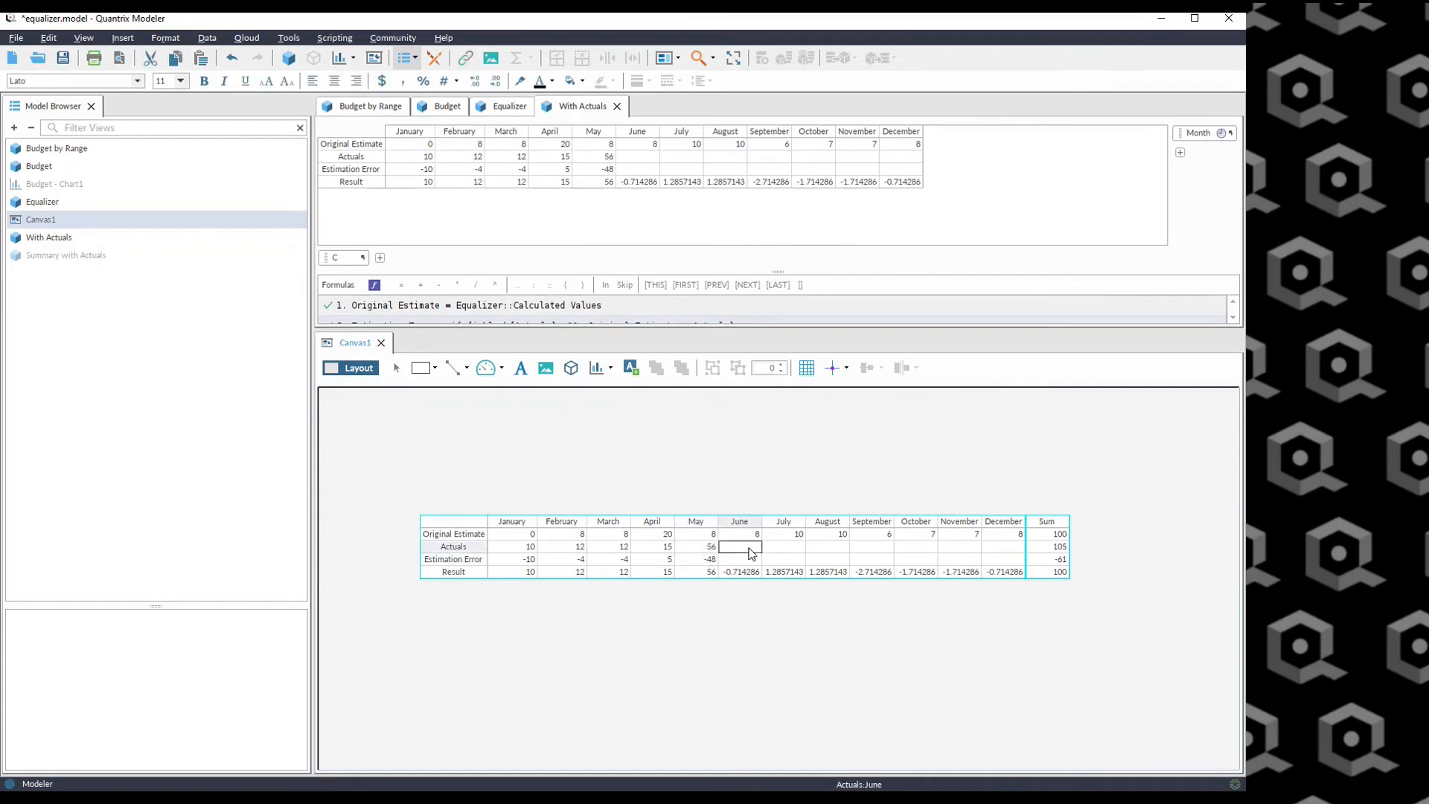
text(0)
key(Return)
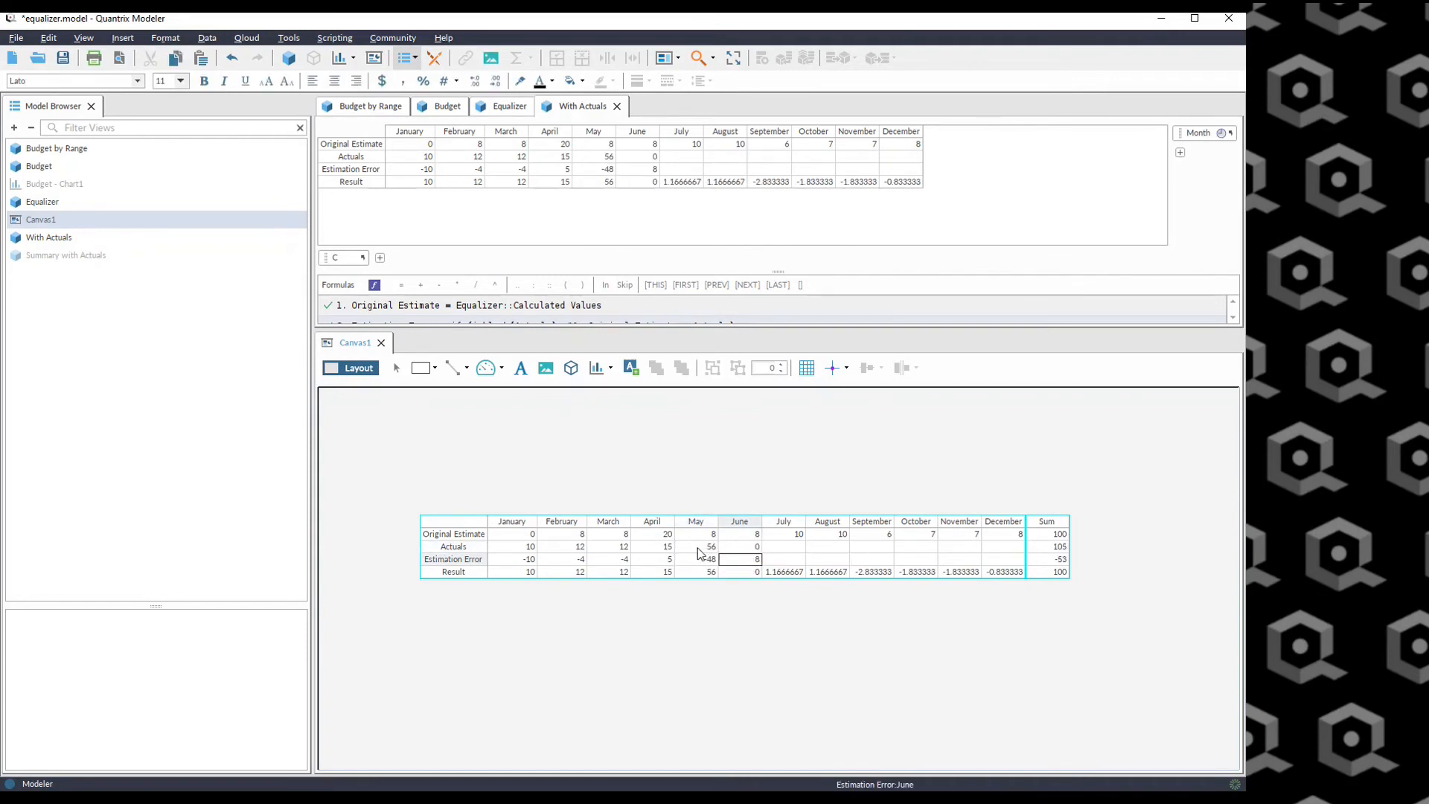
click(799, 549)
text(2)
key(Return)
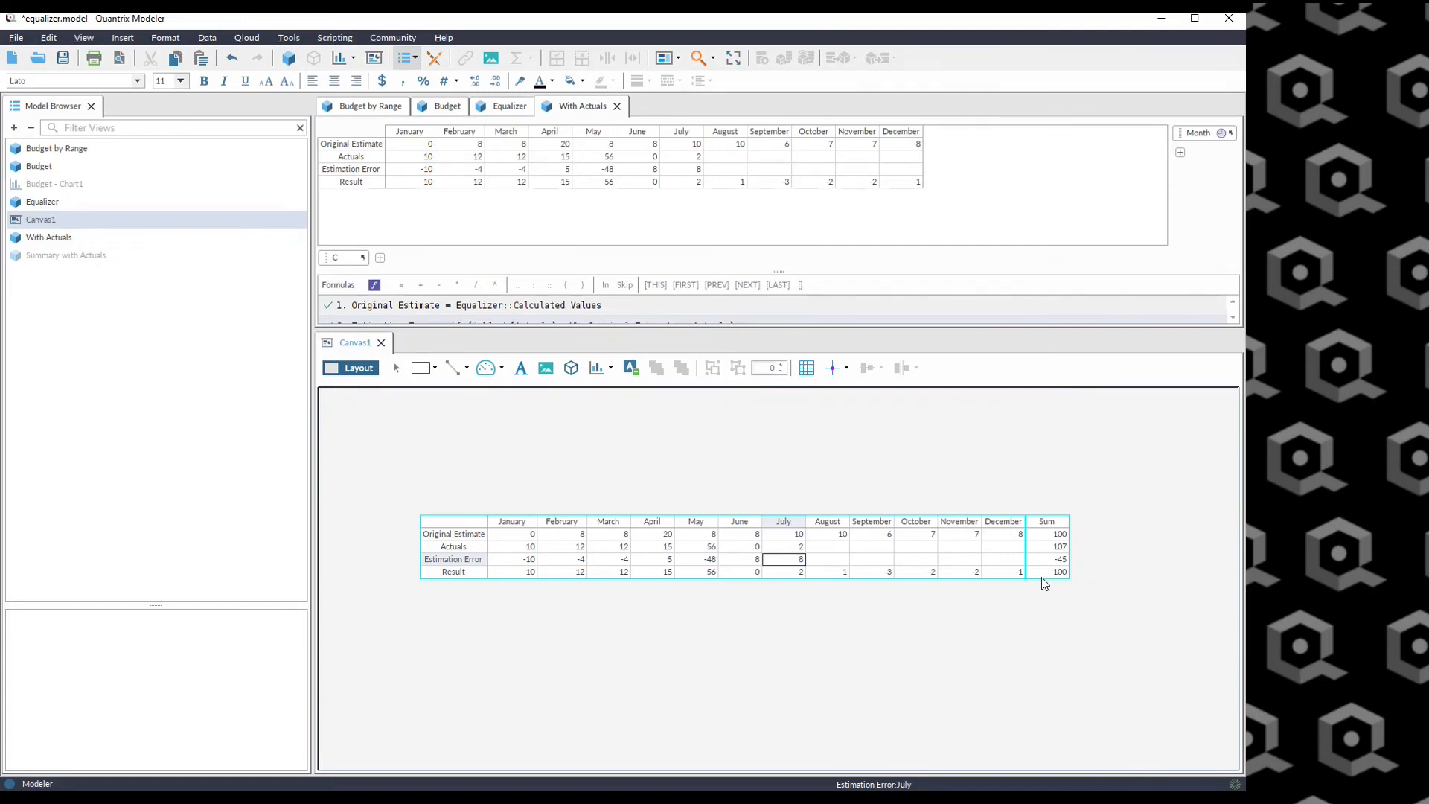
Open Summary with Actuals to examine its sum formula, close Canvas1, and review the August–December Original Estimates.
right_click(35, 255)
click(49, 268)
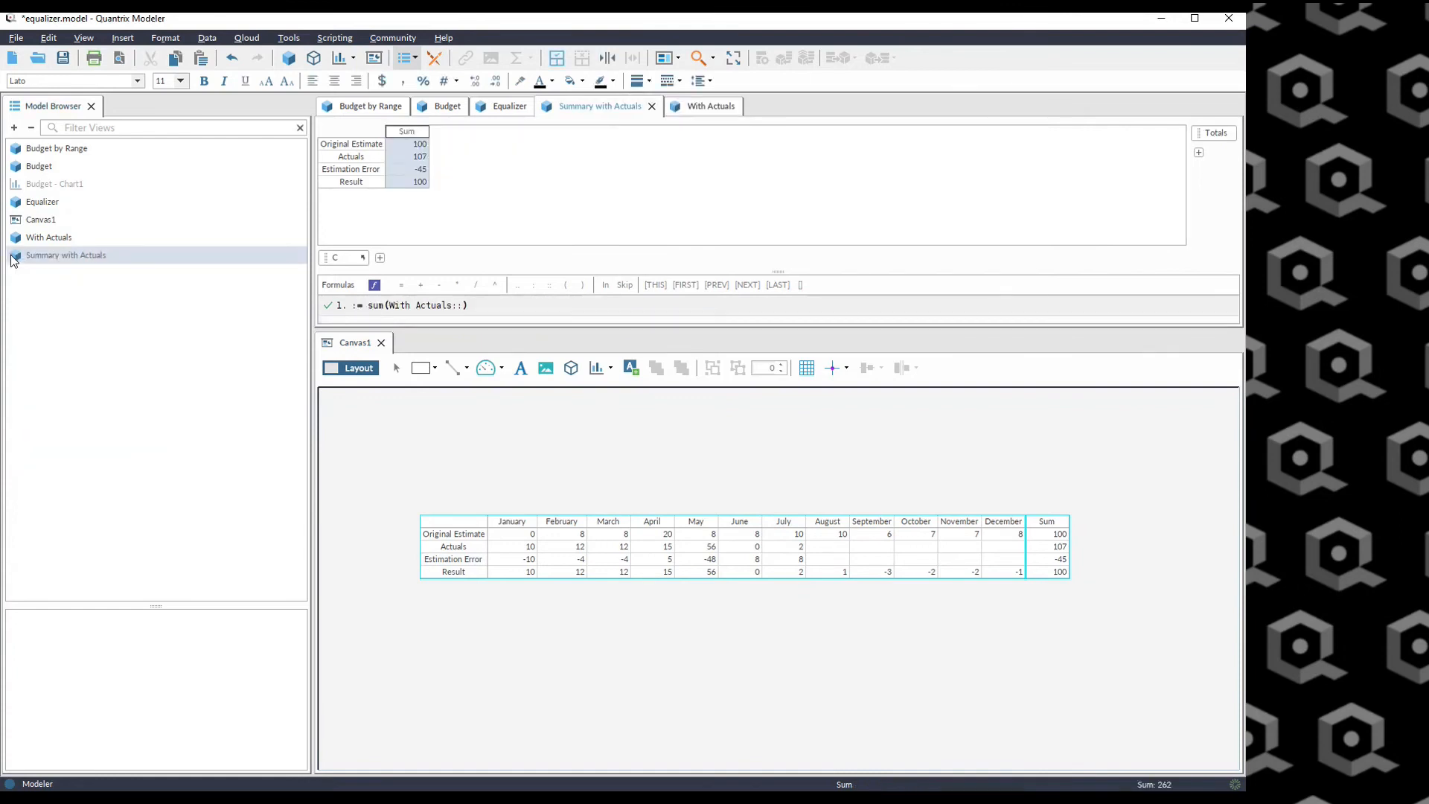
click(458, 310)
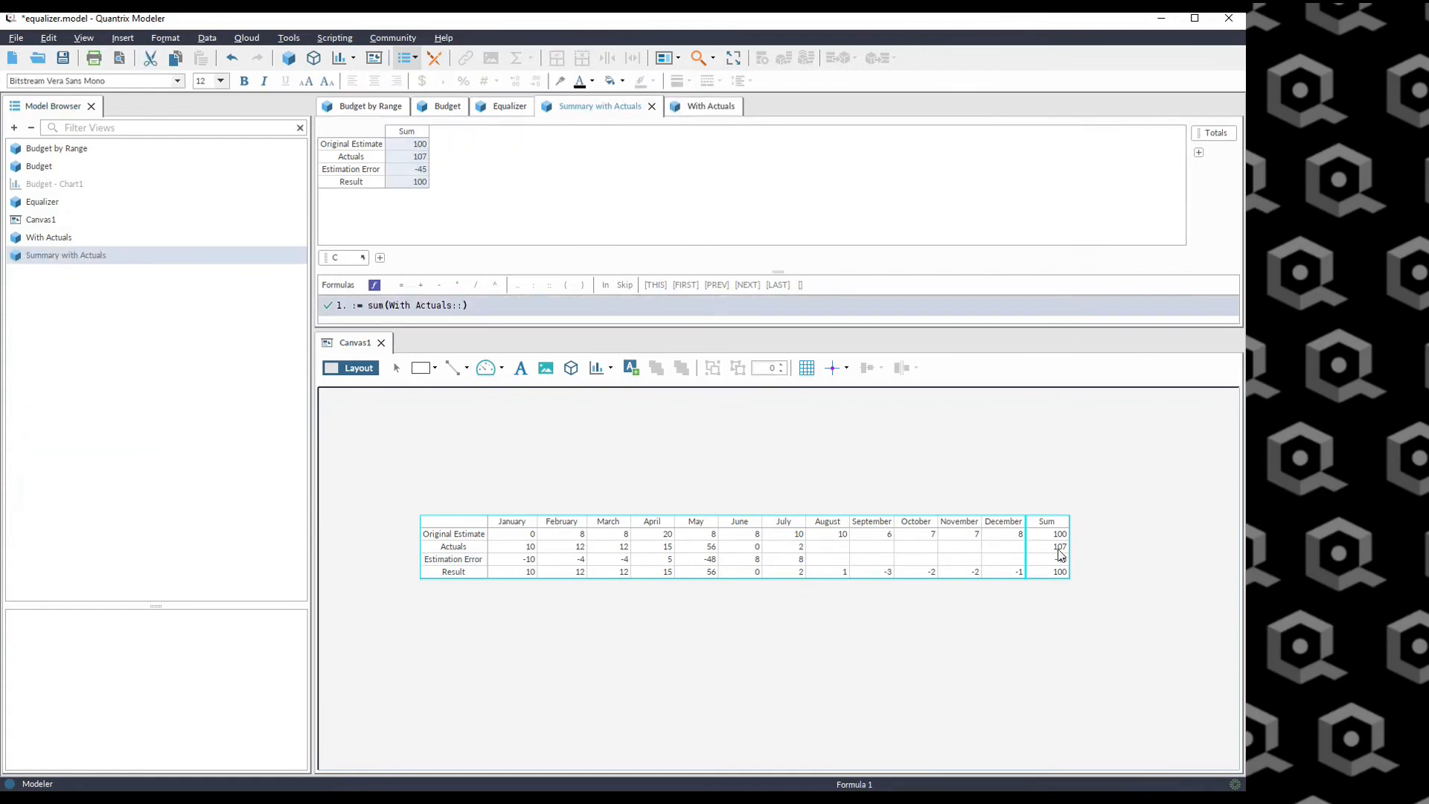
click(1120, 442)
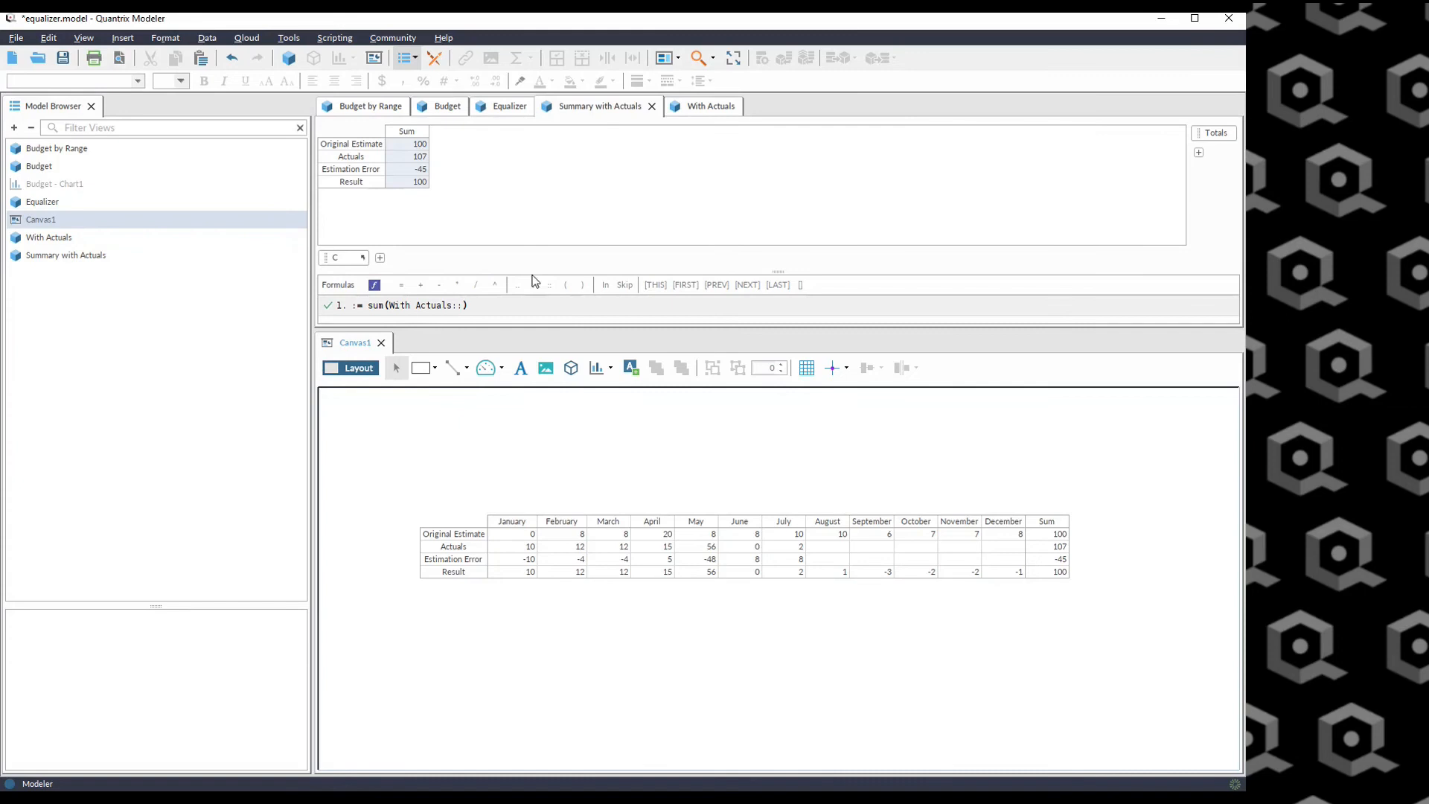
click(381, 343)
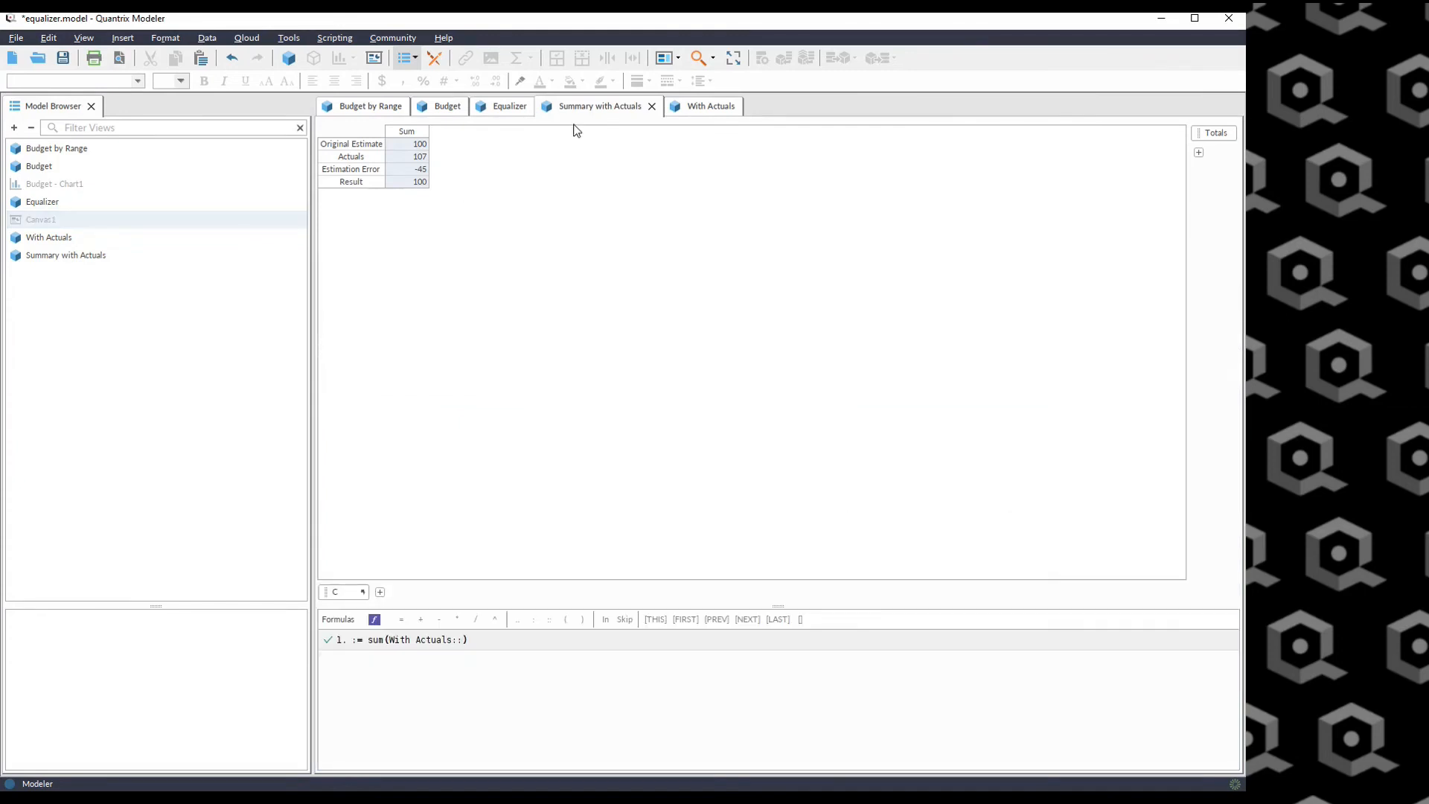
click(695, 107)
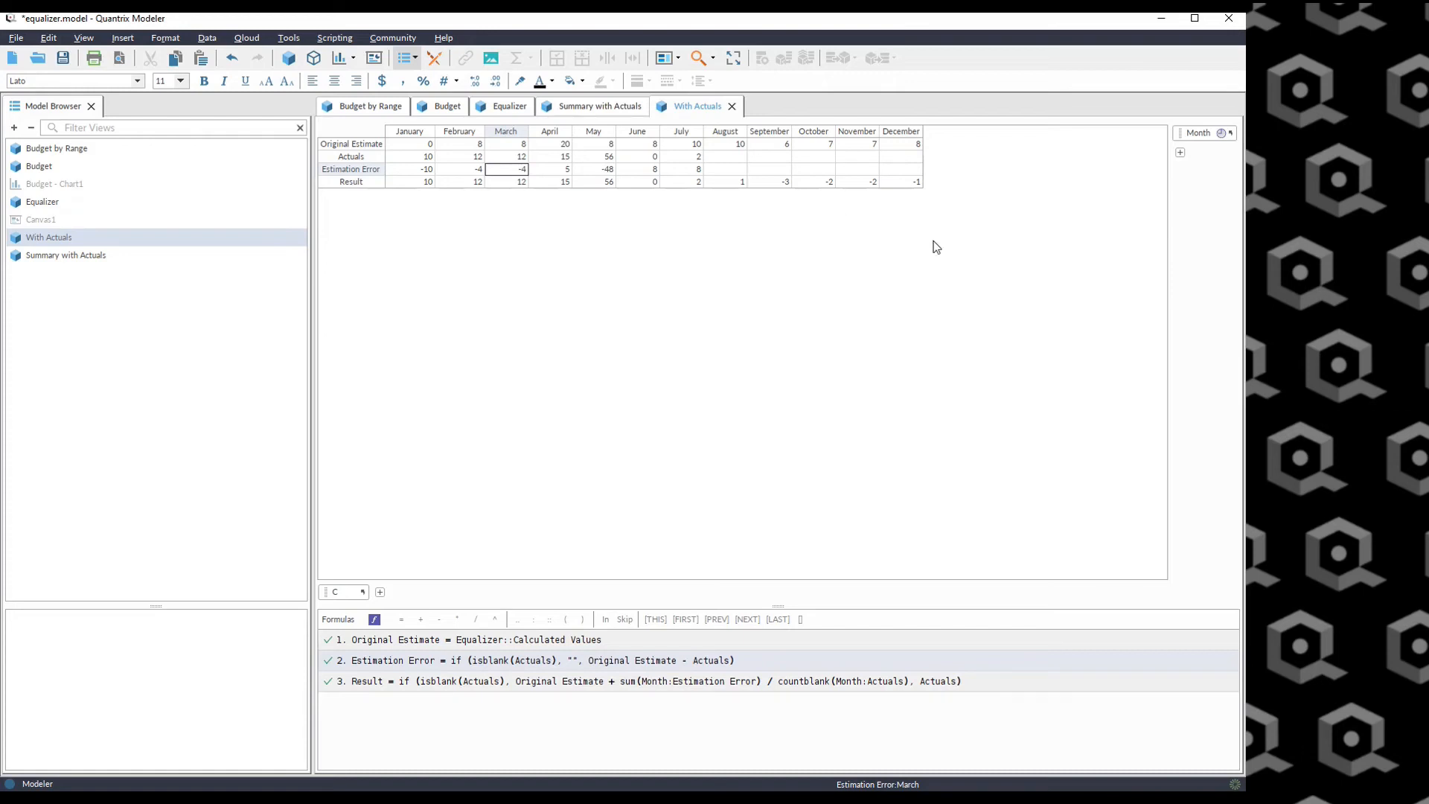
drag(726, 143, 925, 144)
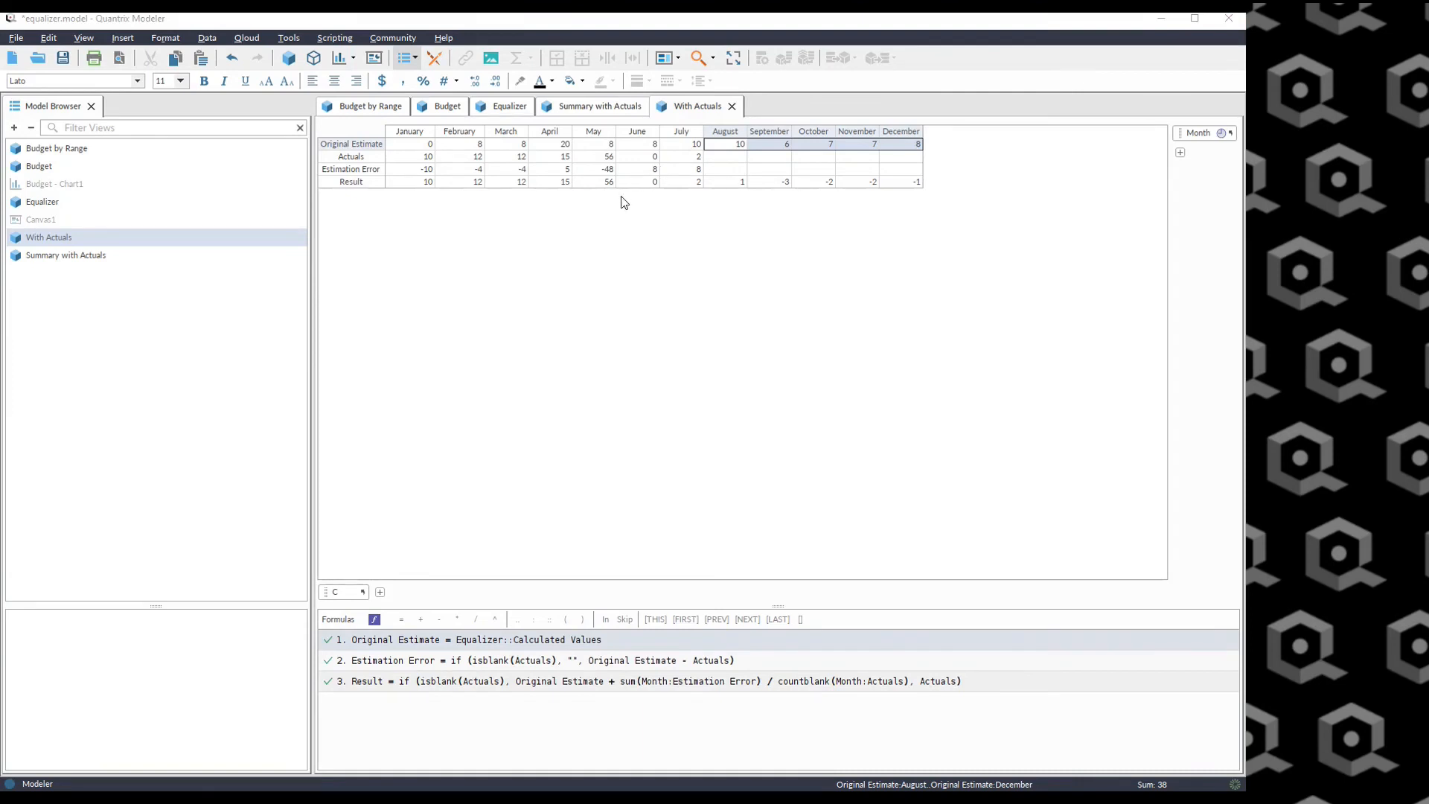
Set the December Input Value in the Equalizer view to 10.
click(506, 107)
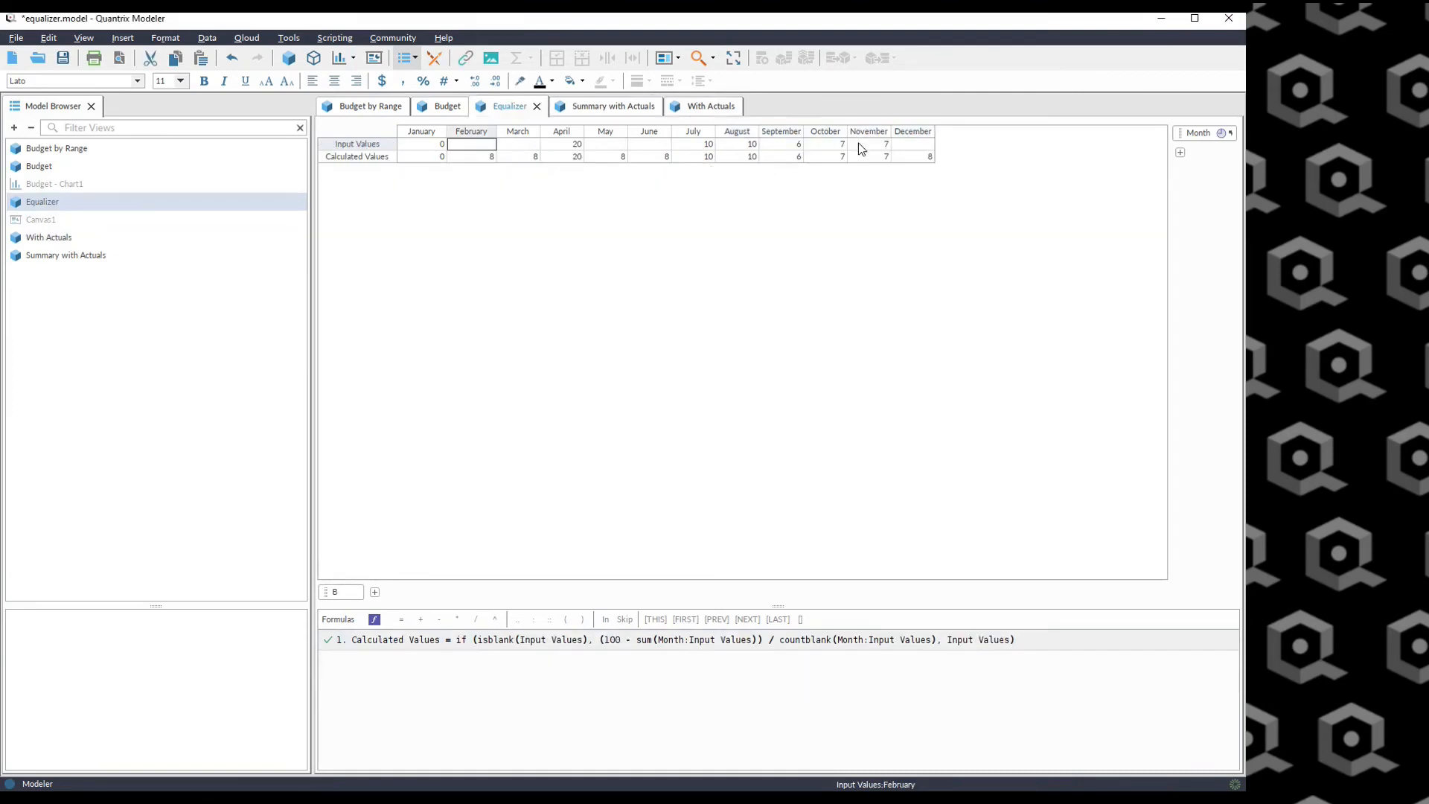
click(917, 145)
text(10)
key(Return)
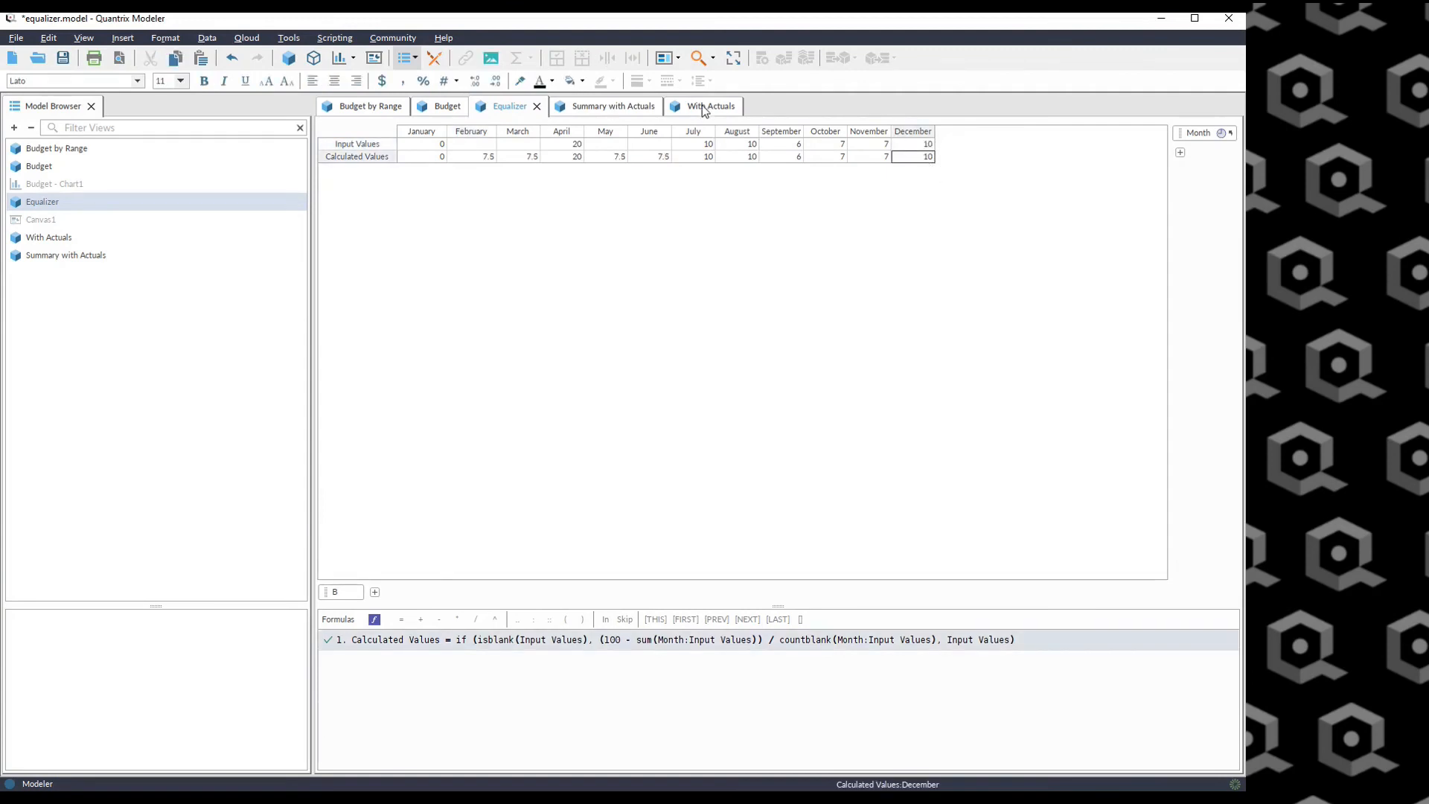
Compare the Summary with Actuals totals with the With Actuals Estimation Errors and Result formula.
click(599, 107)
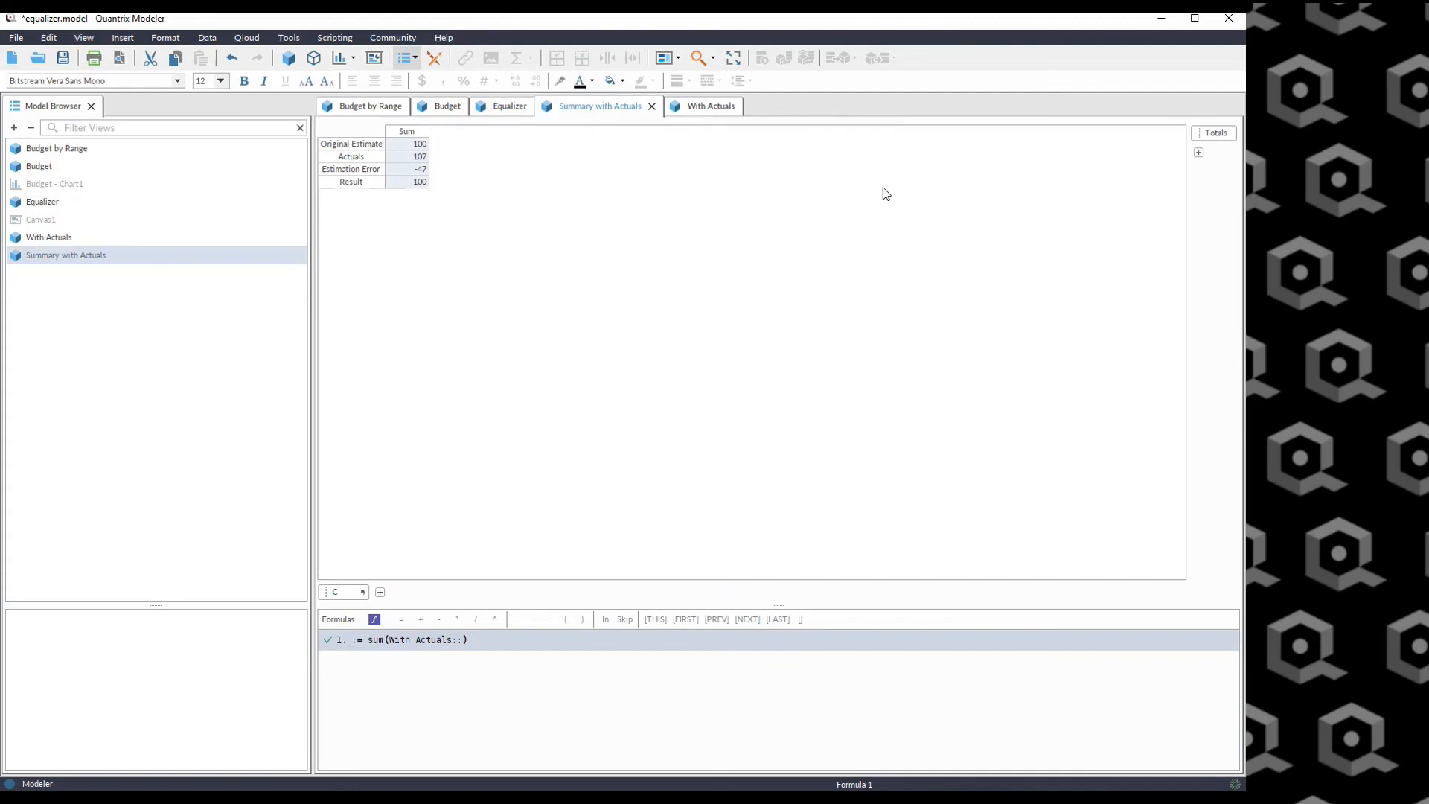
click(717, 105)
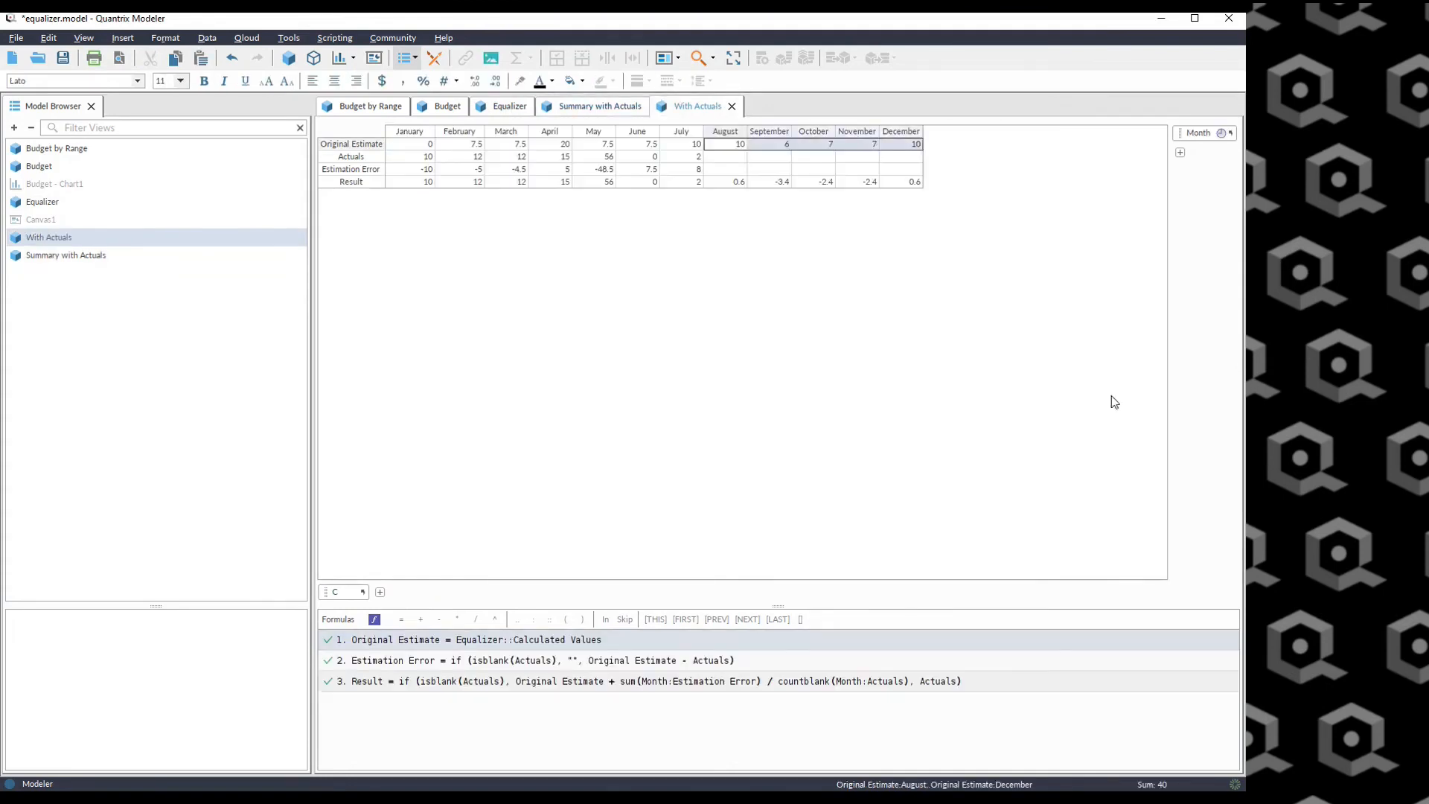
click(917, 145)
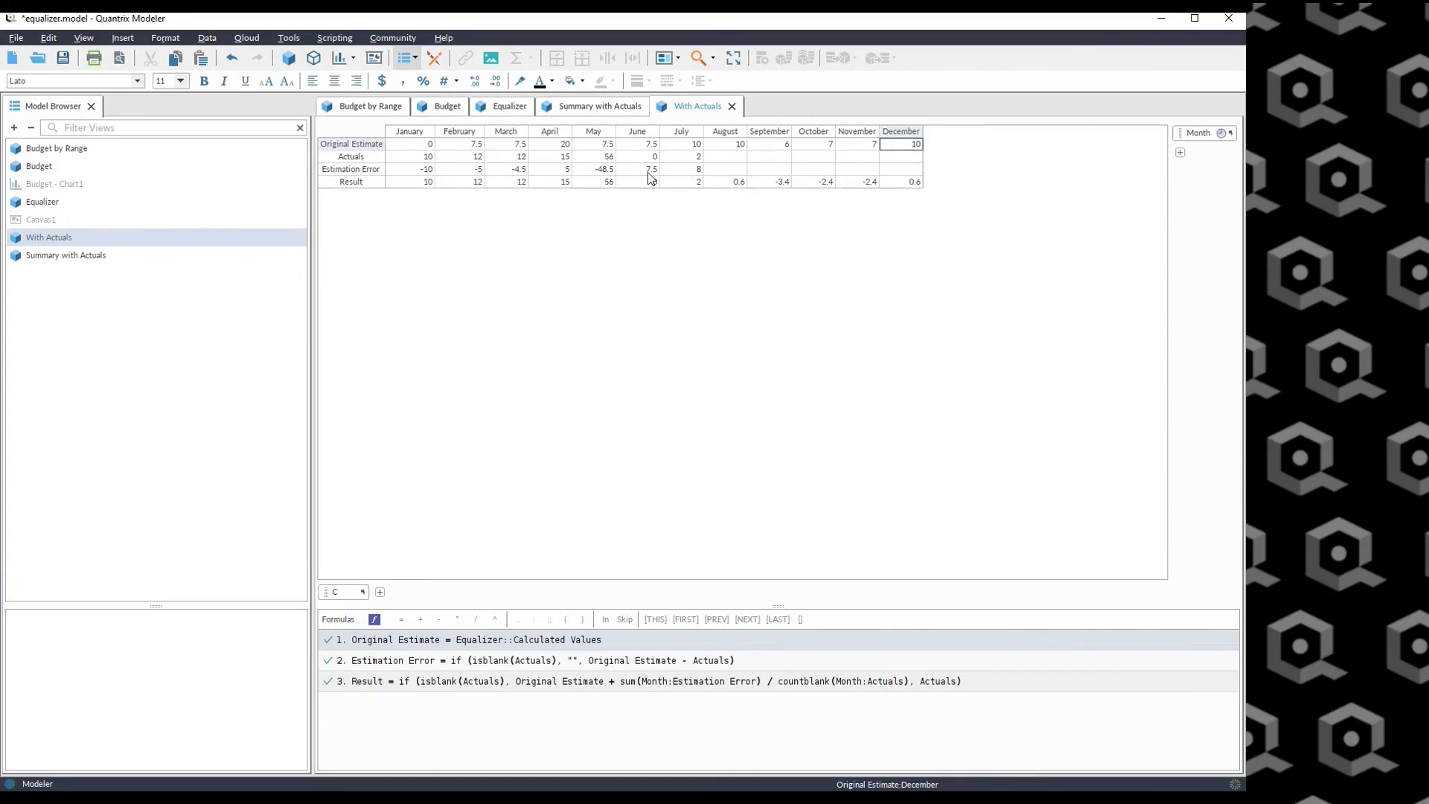
drag(428, 170, 680, 176)
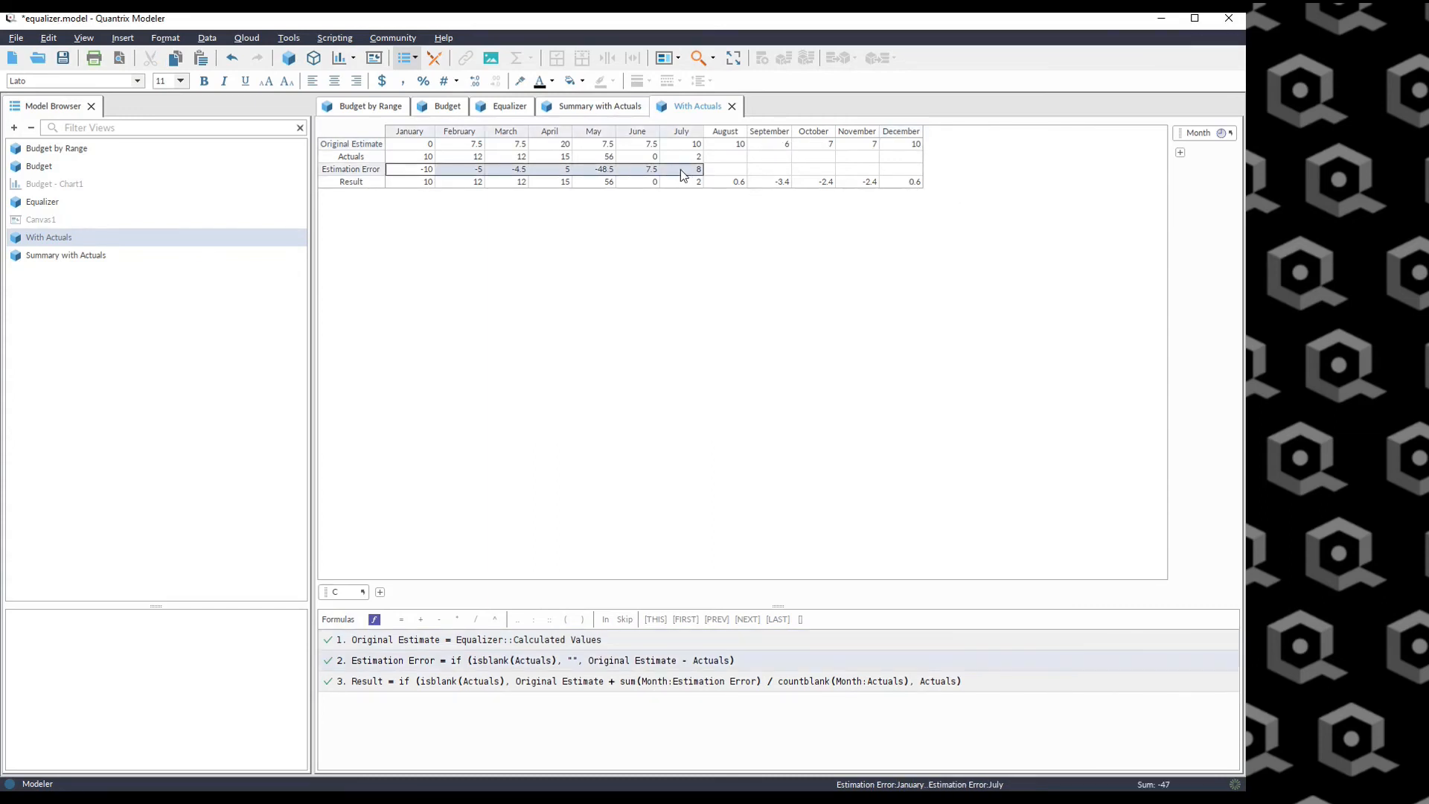
click(914, 183)
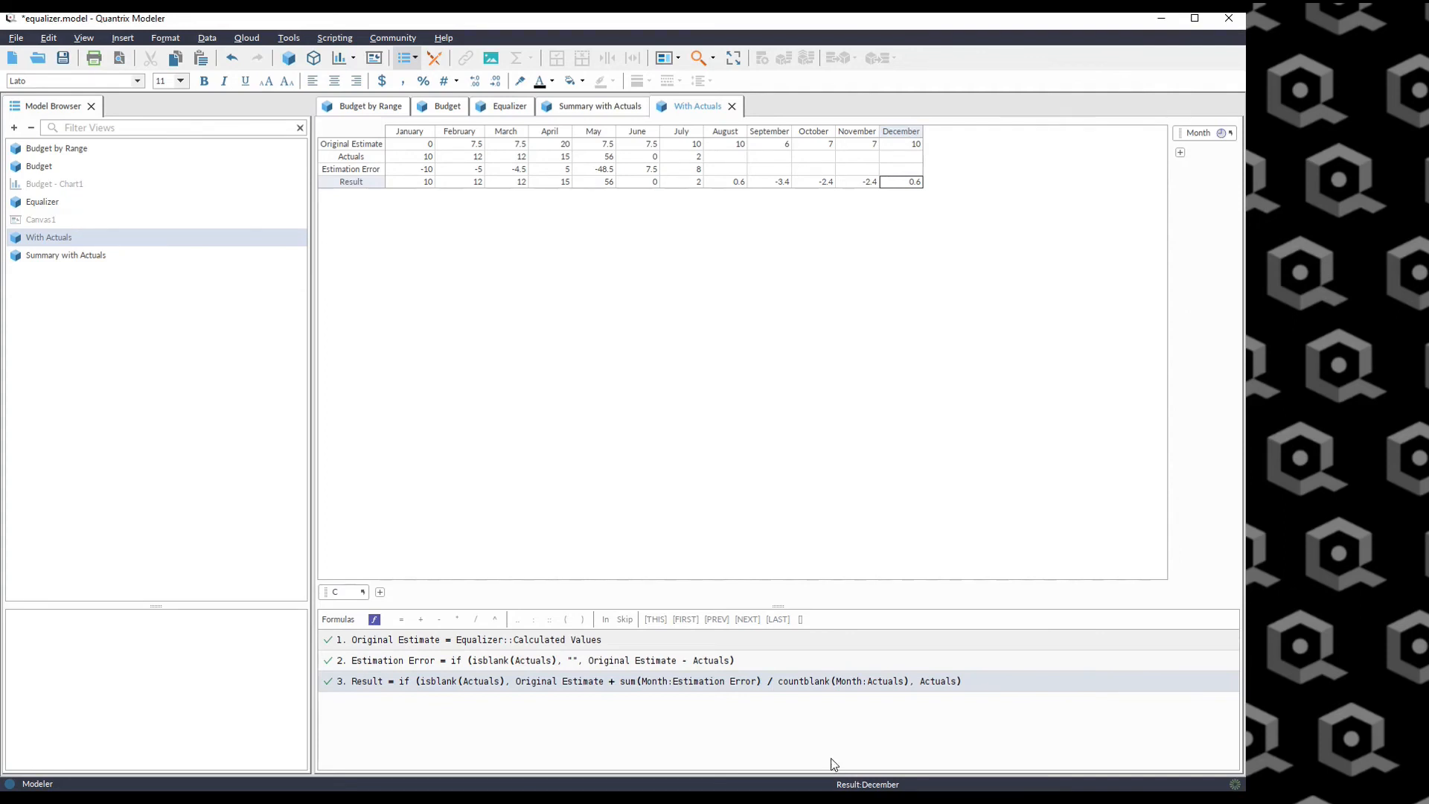
click(781, 683)
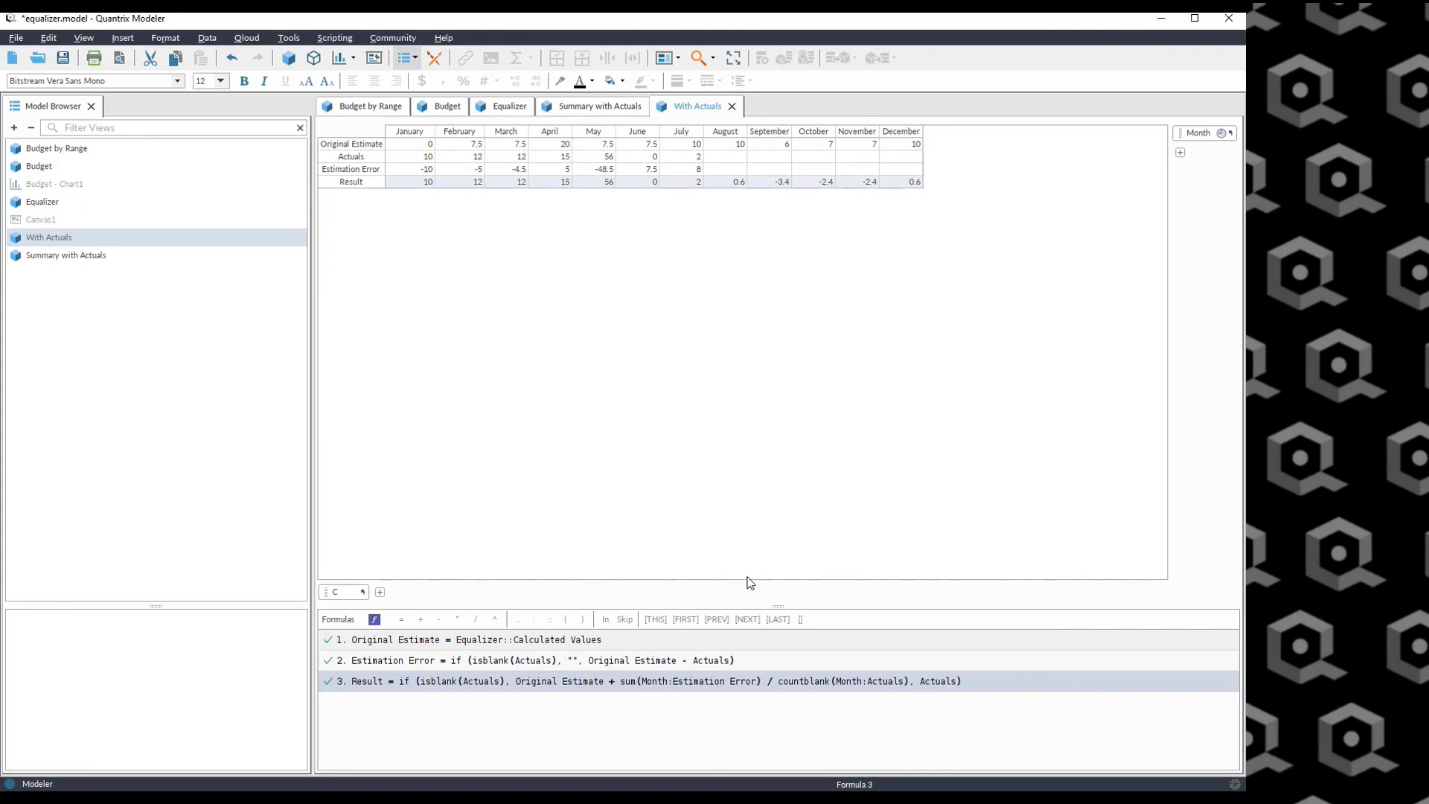
Try adding a Month item named October after December, then delete it.
click(900, 132)
key(Return)
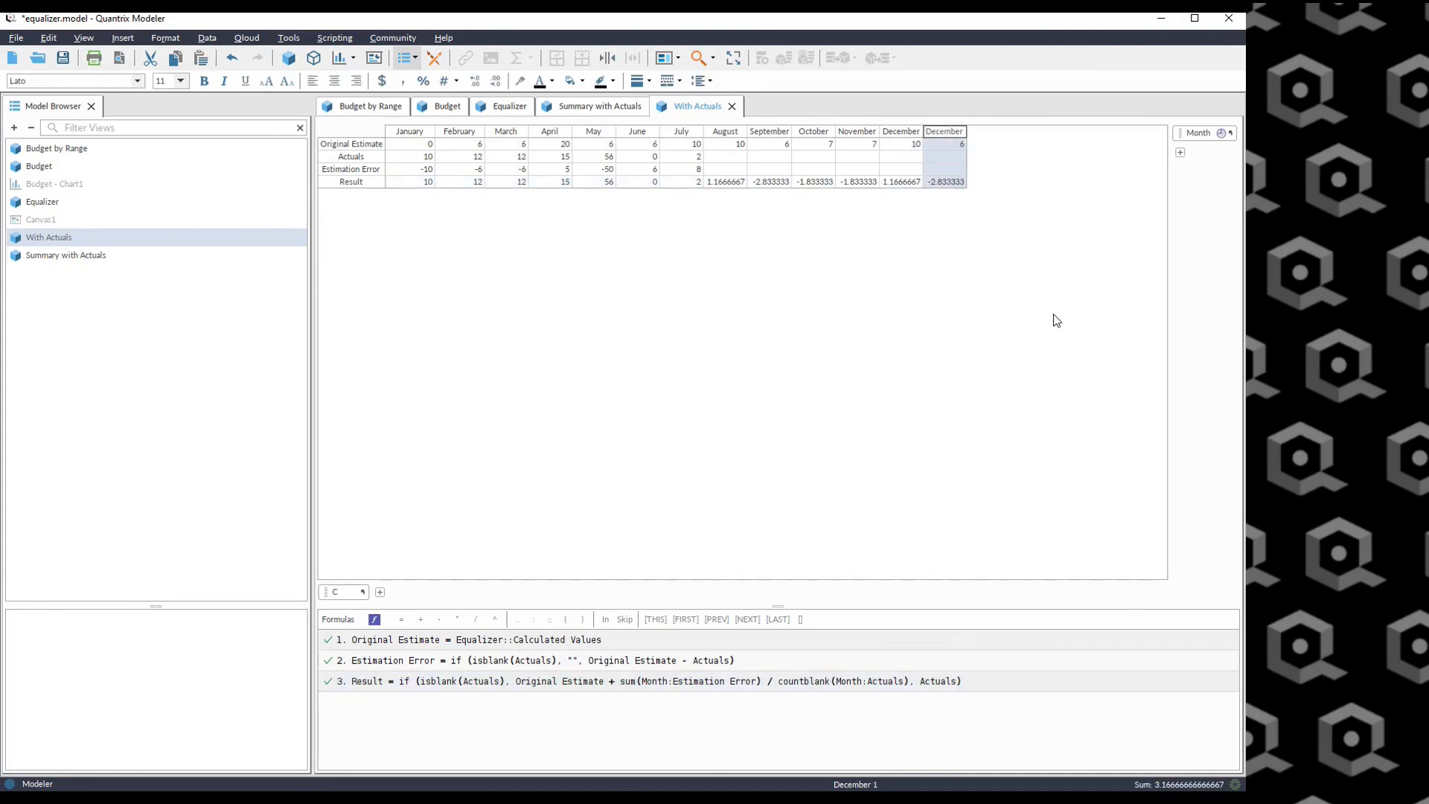
text(Oct)
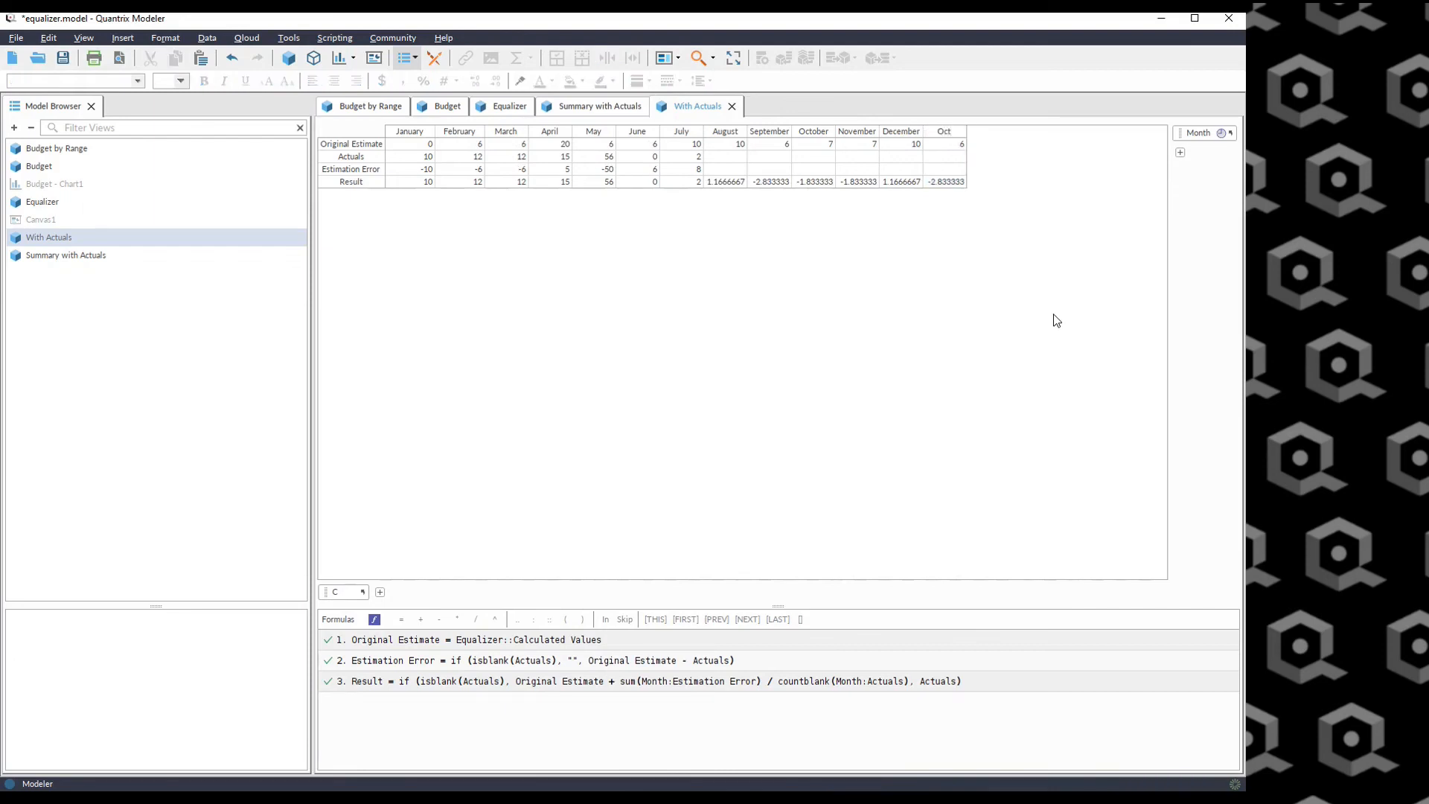
text(ember)
key(Return)
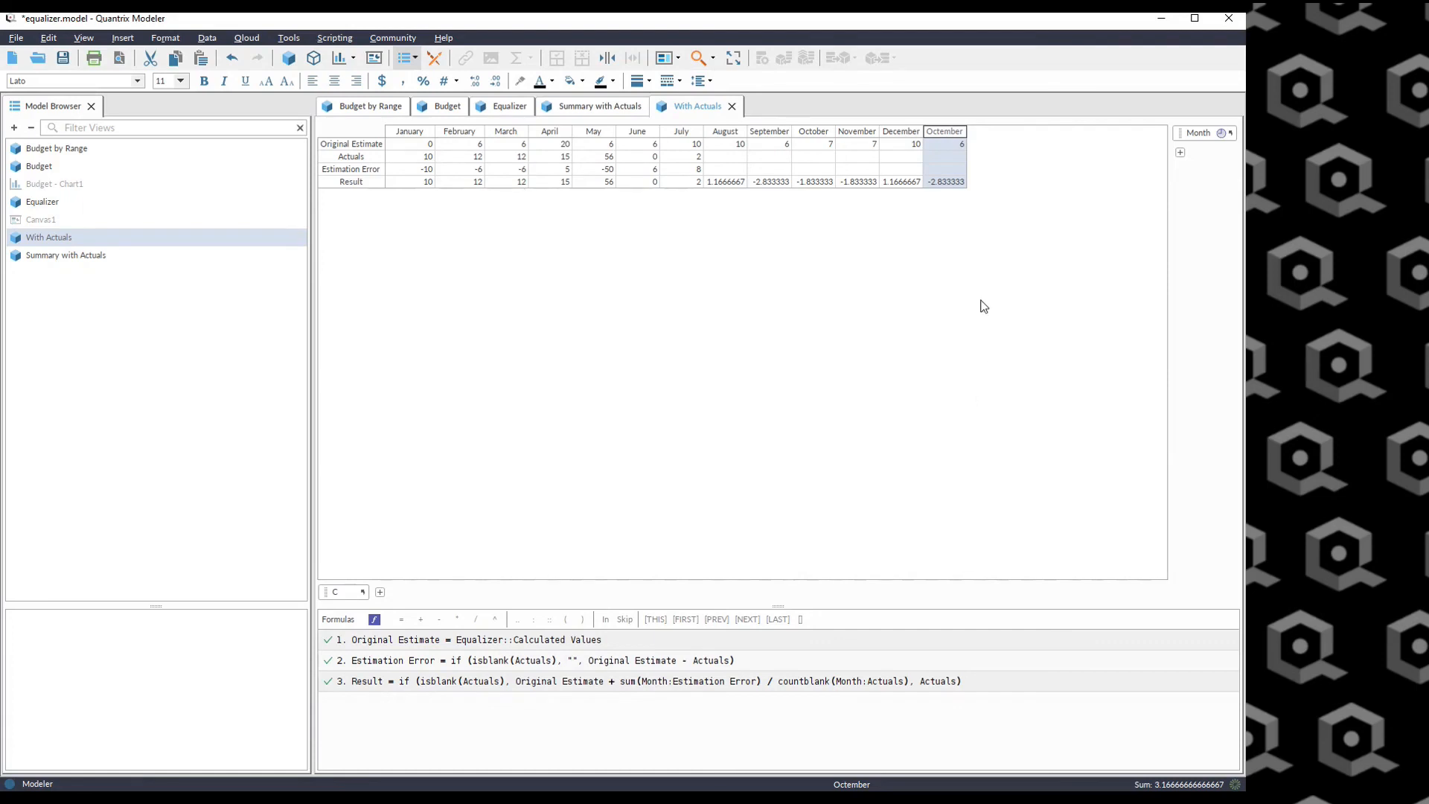
key(Delete)
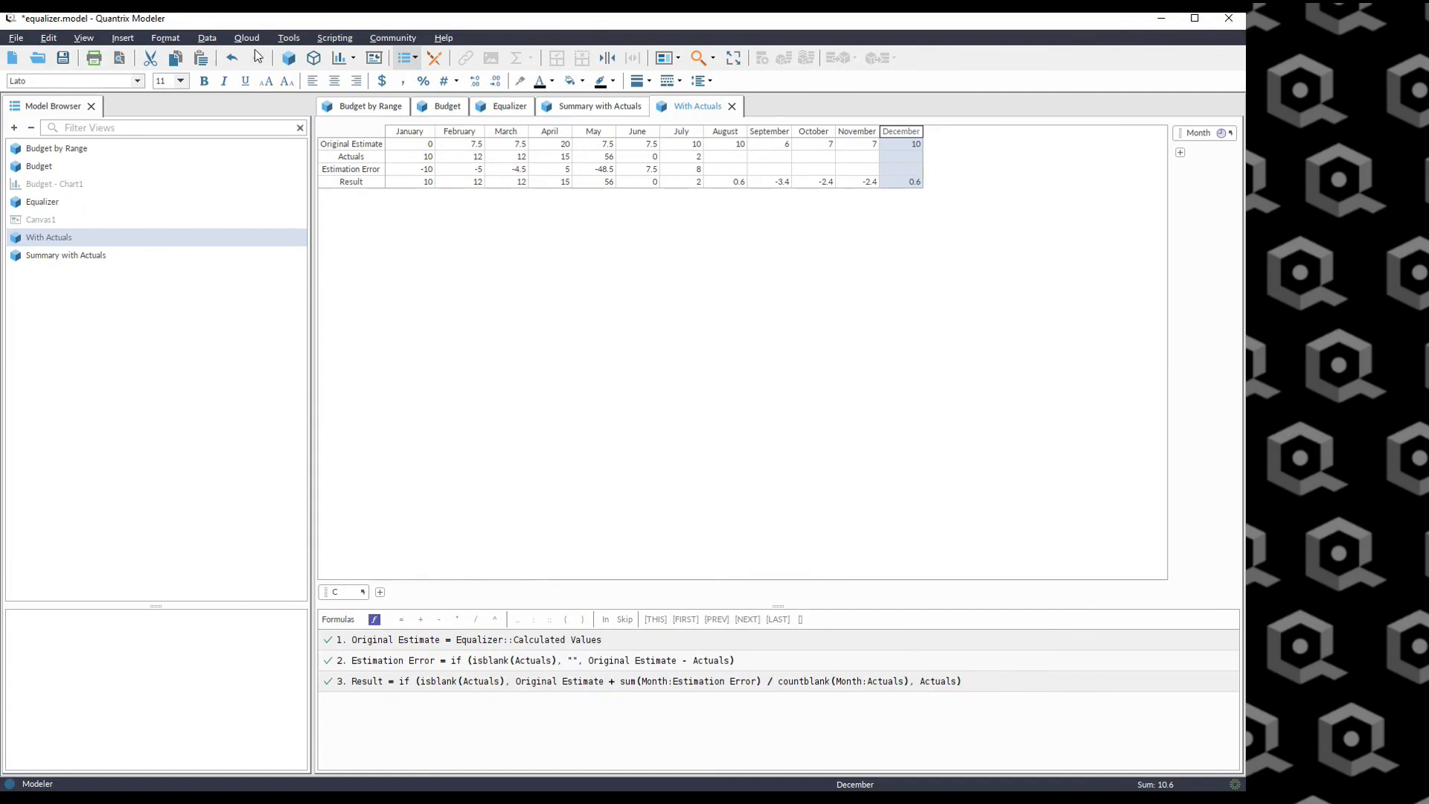
Create a new matrix and add three more row items, J2 to J4.
click(289, 58)
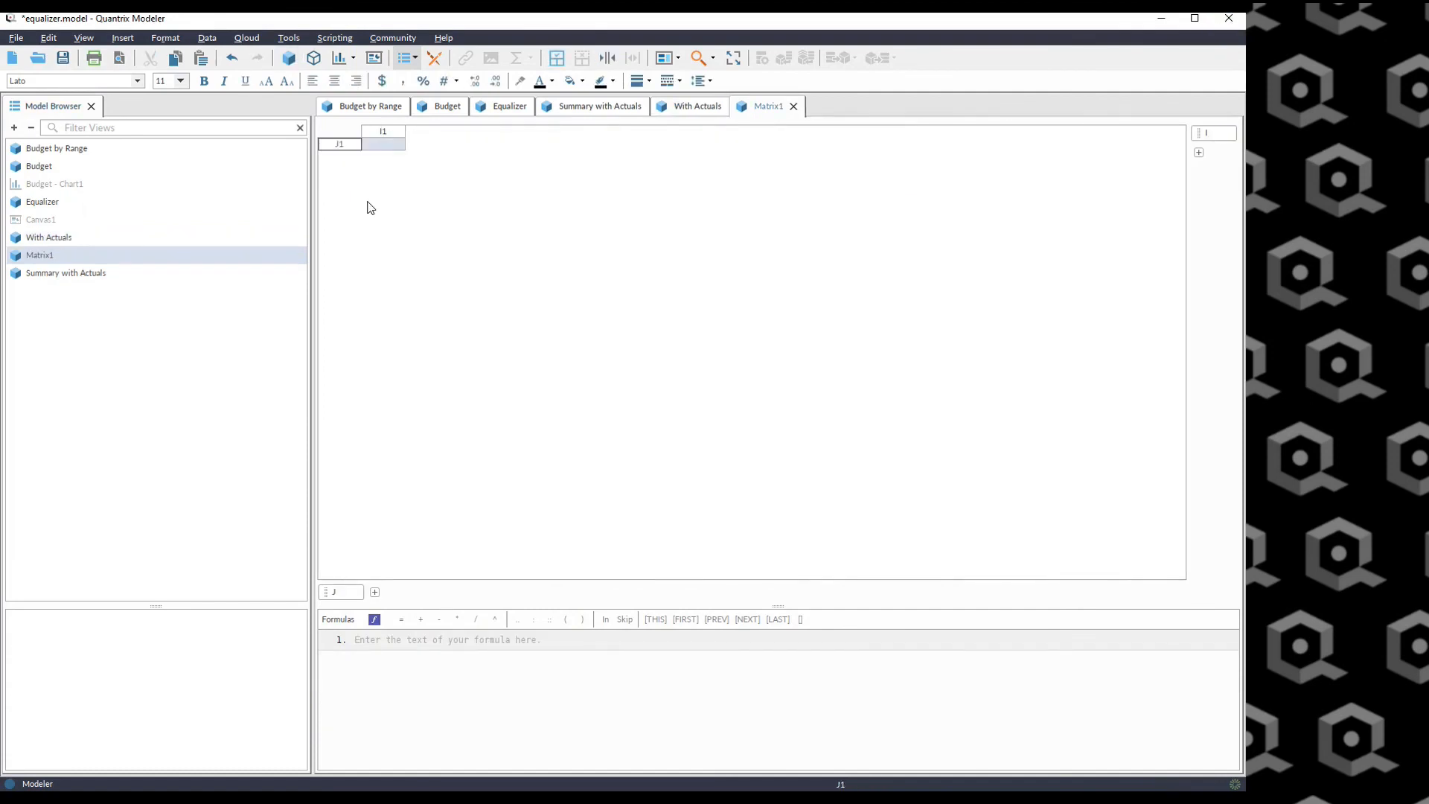
key(Return)
key(Return)
key(Return)
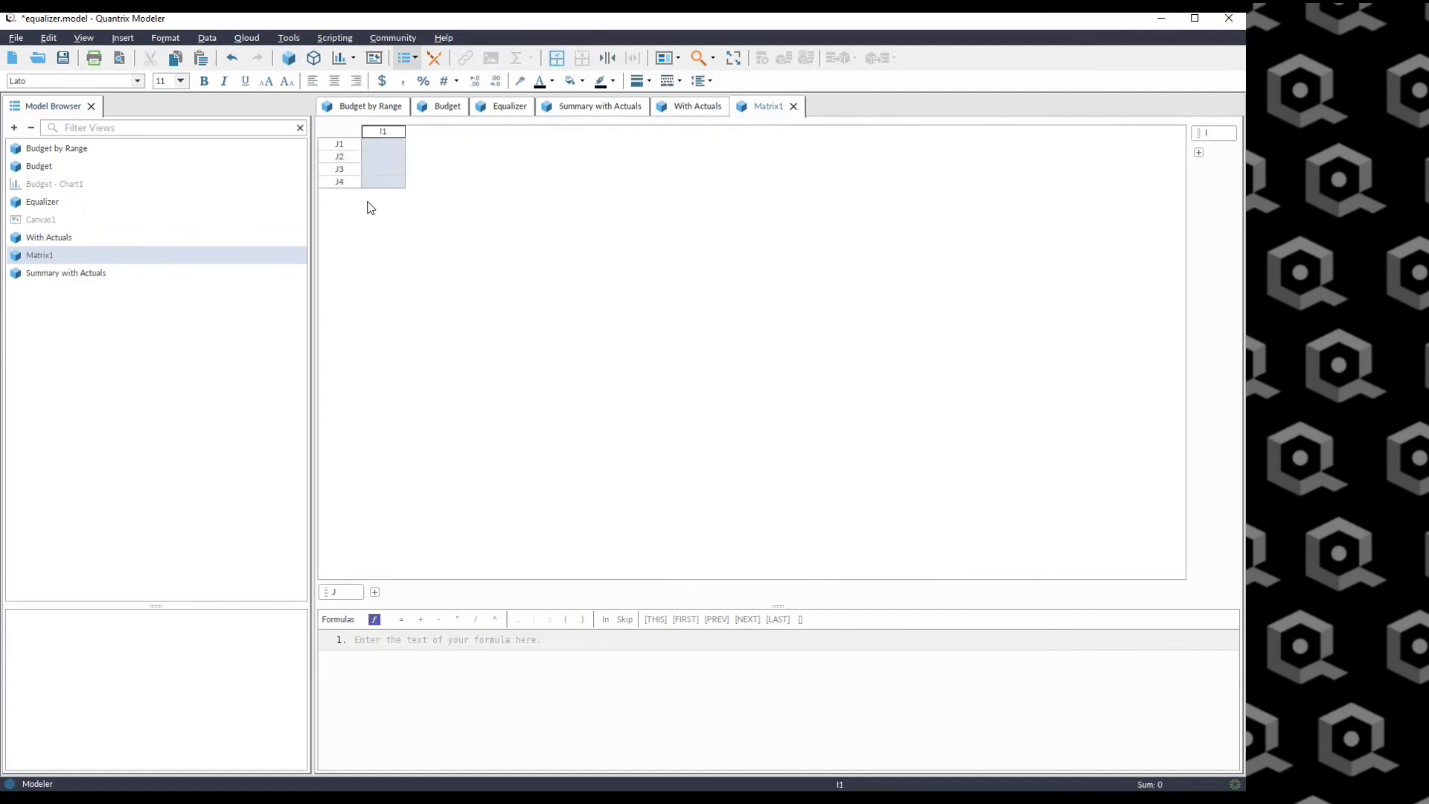
Fill the I1 column with the formula I1 = 5, then delete that formula.
key(equal)
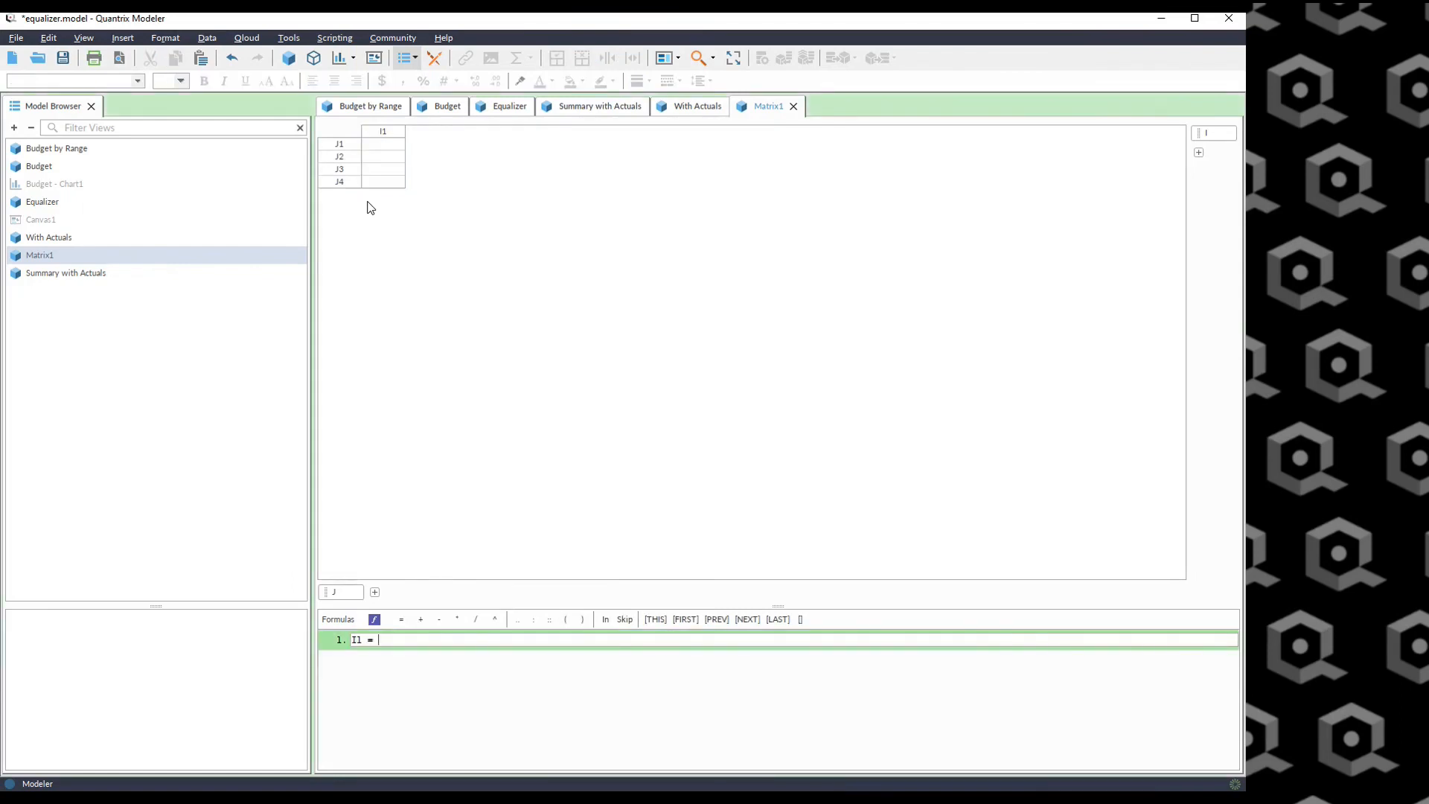
text(5)
key(Return)
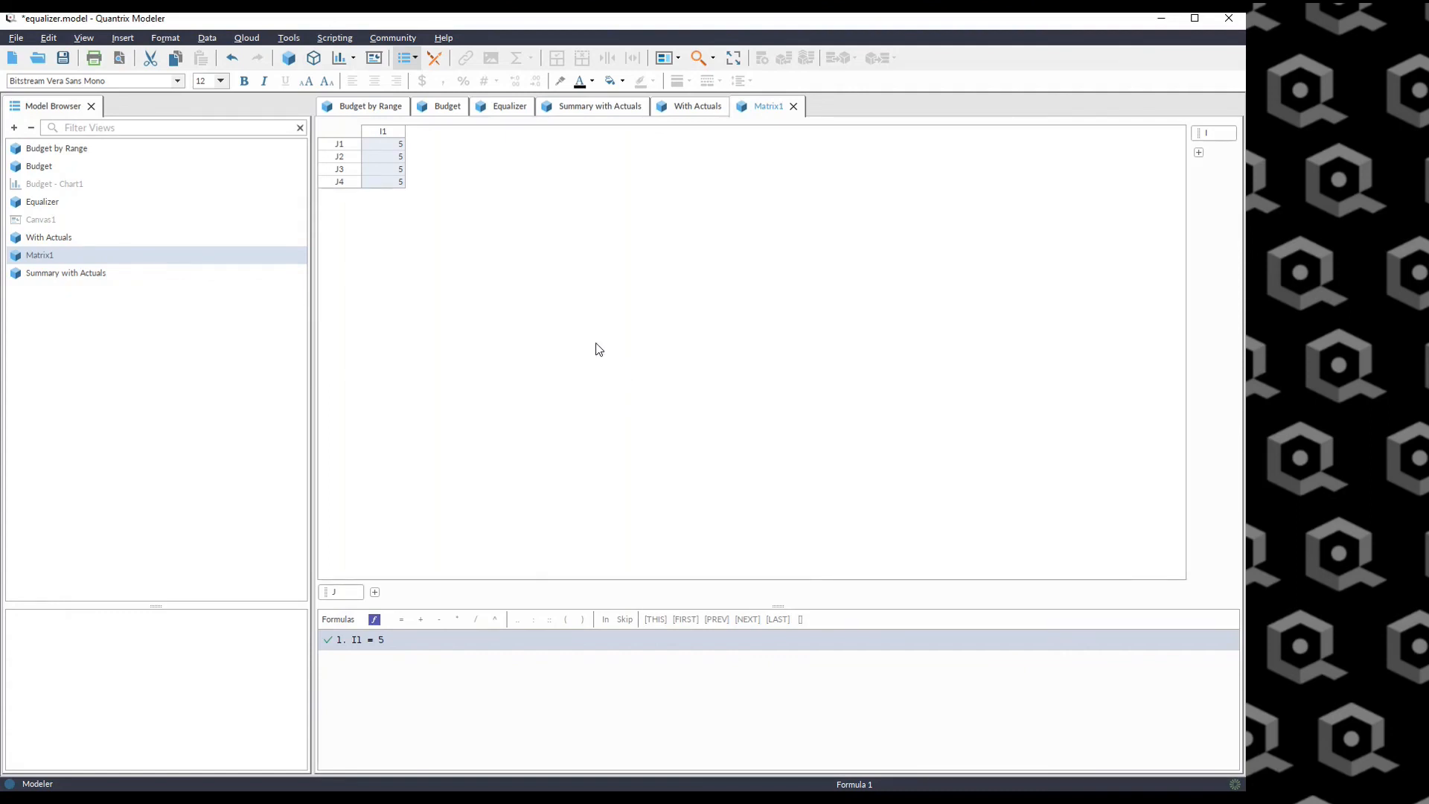
key(Delete)
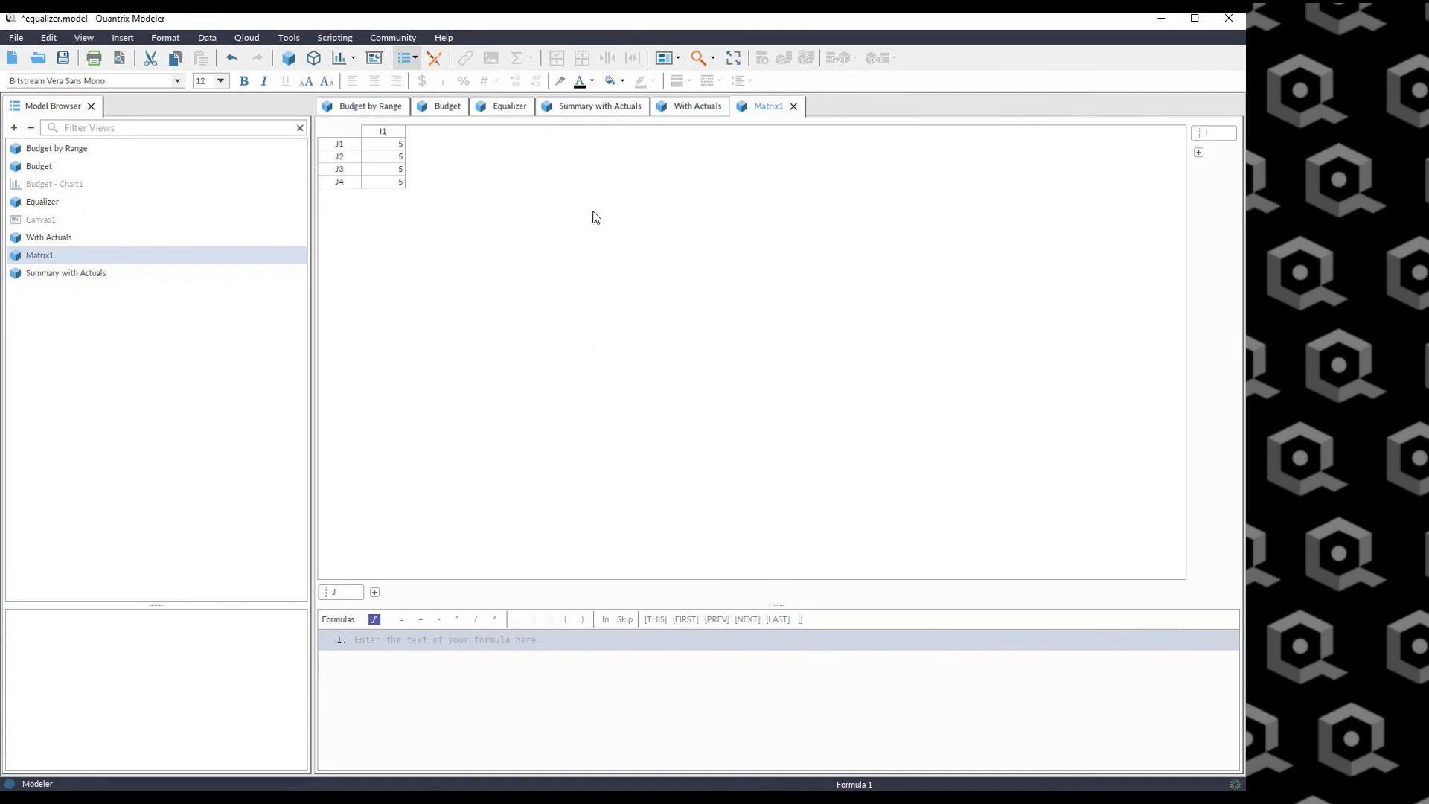
Review the With Actuals view and the Actuals total in Summary with Actuals.
click(693, 105)
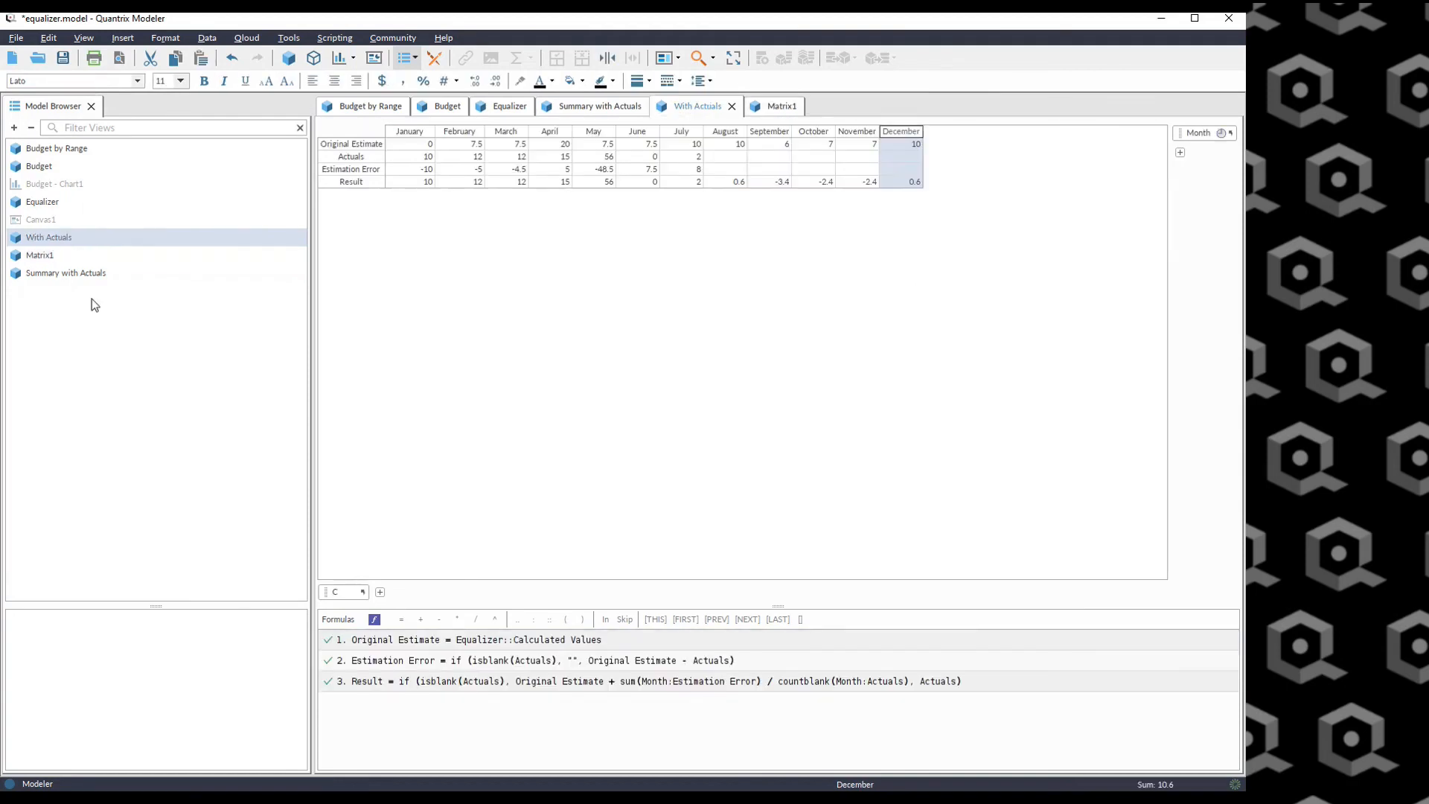
double_click(18, 273)
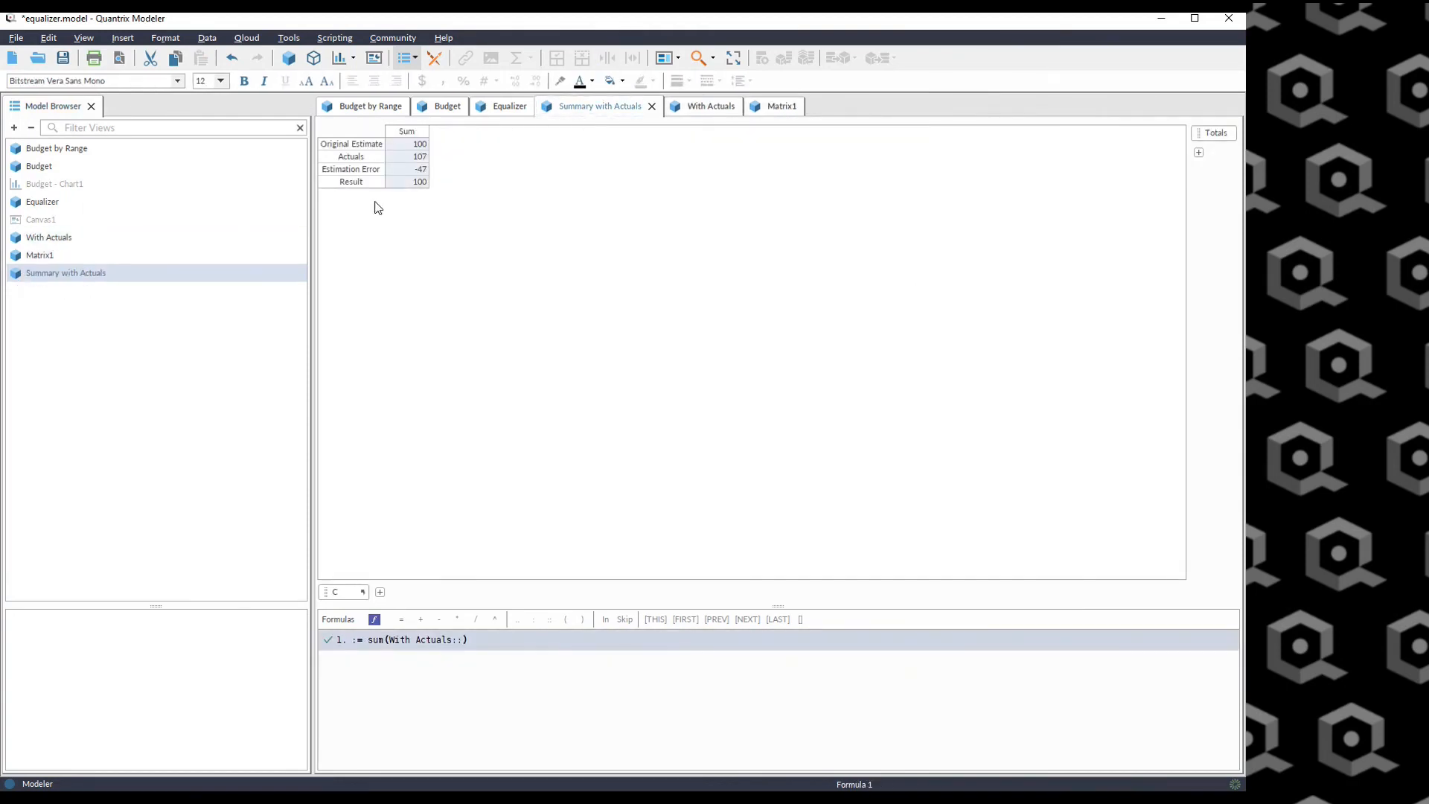
click(408, 159)
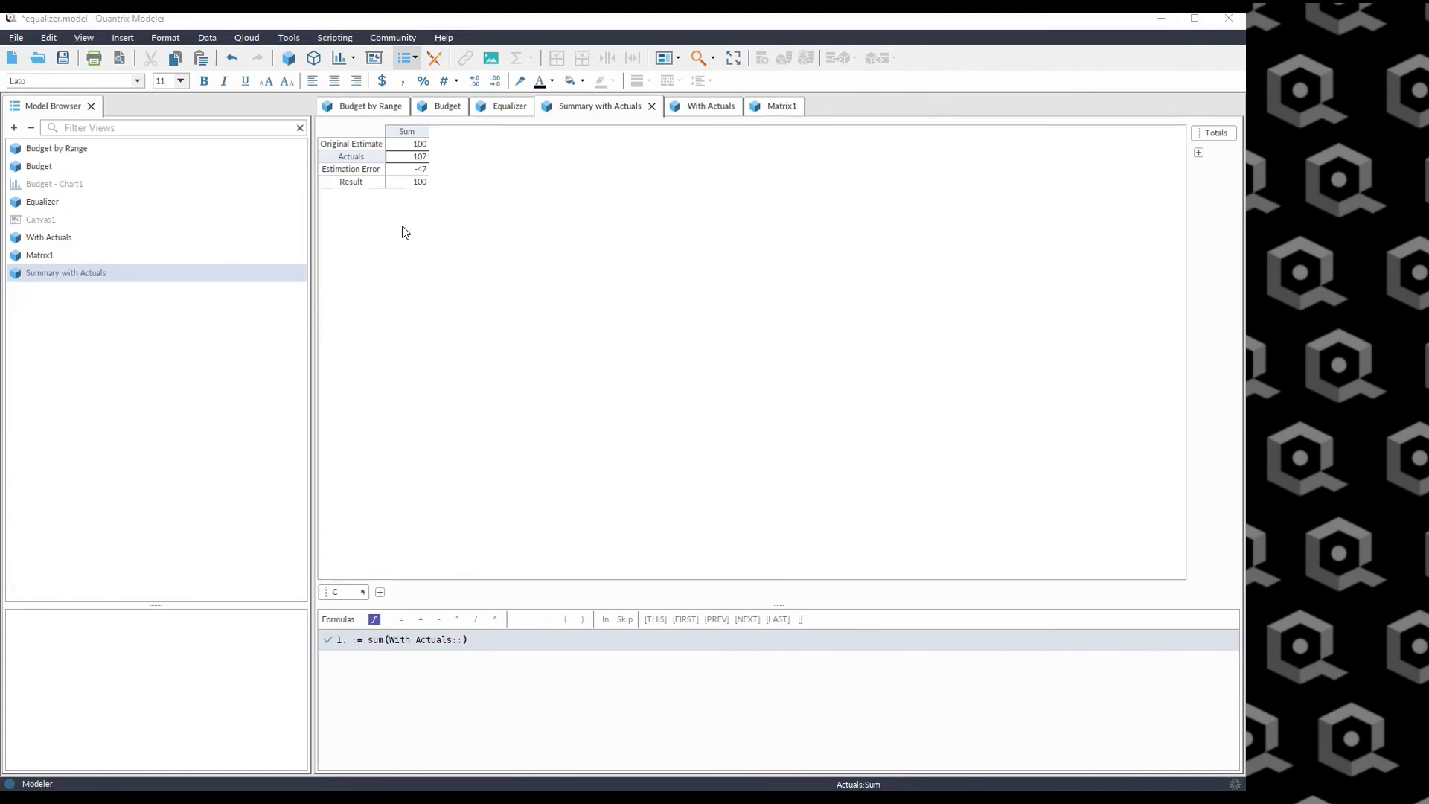
Create a new matrix and give its cell the formula := isemptylist(list(1, 2, 3)).
click(289, 57)
click(402, 655)
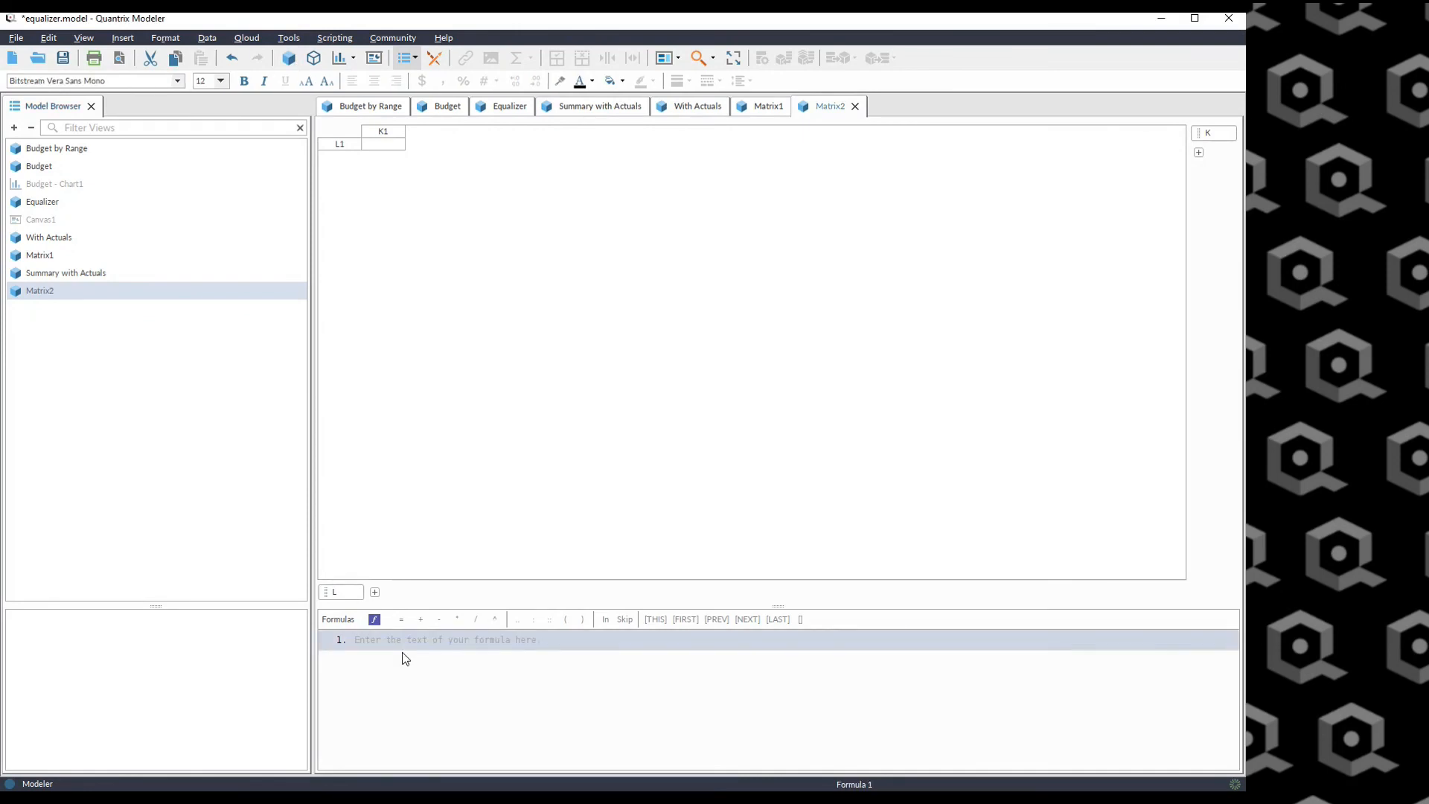
text(:= isemptylist)
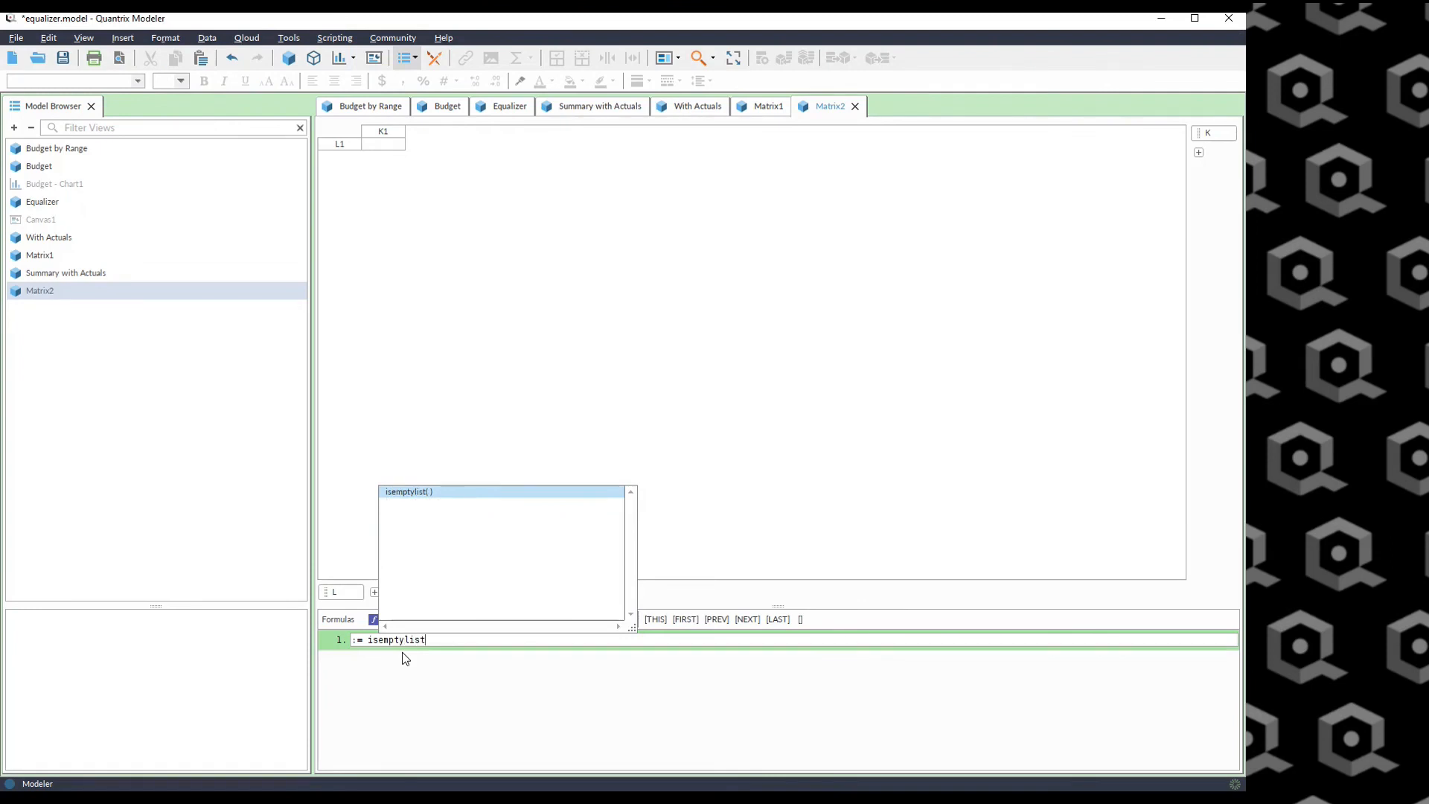
text((list(1, 2, 3)))
key(Return)
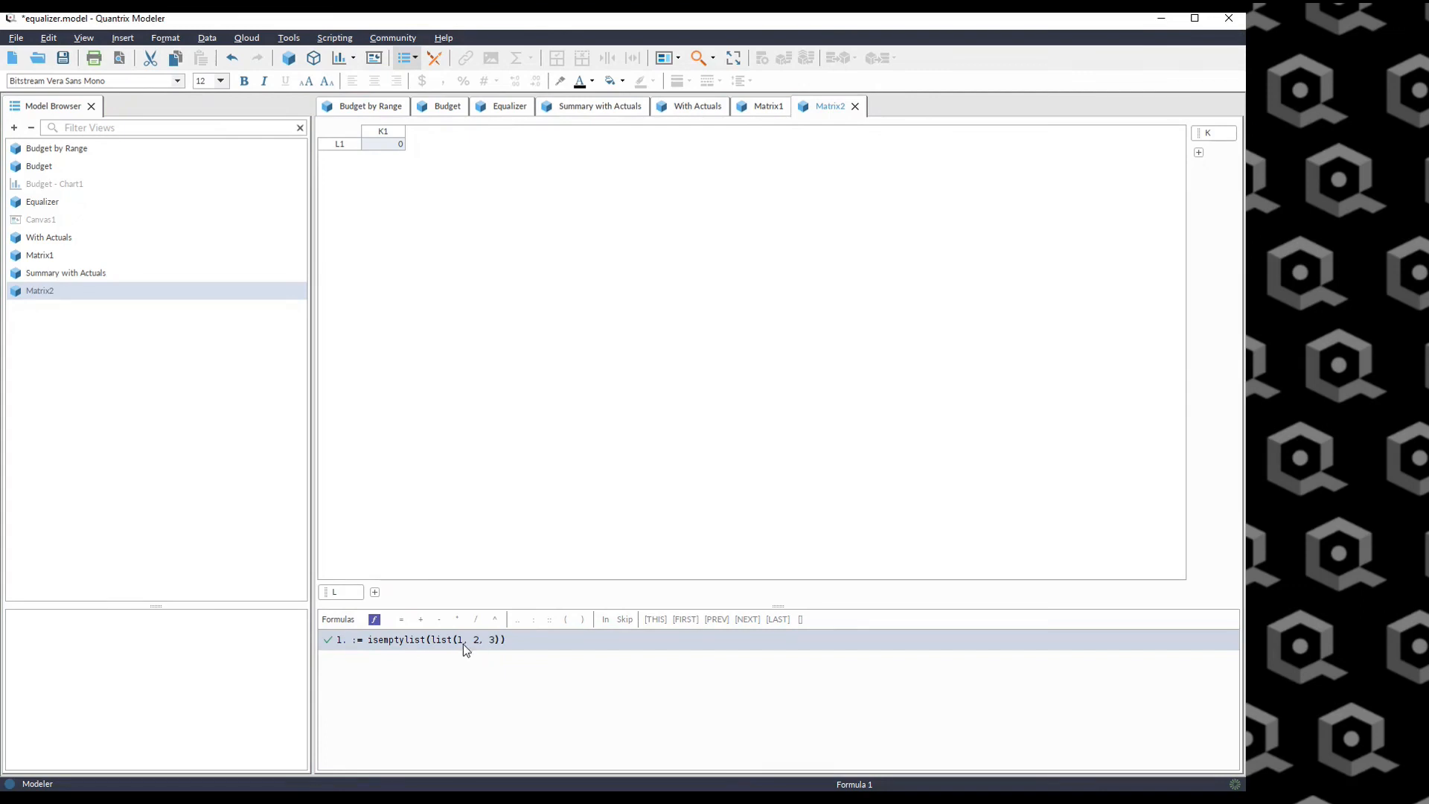
Remove the 1, 2, 3 values from the list so the formula tests an empty list.
double_click(497, 640)
key(shift+Left)
key(shift+Left)
key(shift+Left)
key(shift+Left)
key(shift+Left)
key(shift+Left)
key(shift+Left)
key(BackSpace)
key(Return)
Rewrite the formula as := isemptylist(select(list(1, 2, 3), list("a", "b", "v"), "a")).
click(455, 638)
key(ctrl+shift+Left)
text(selec)
text(t(list)
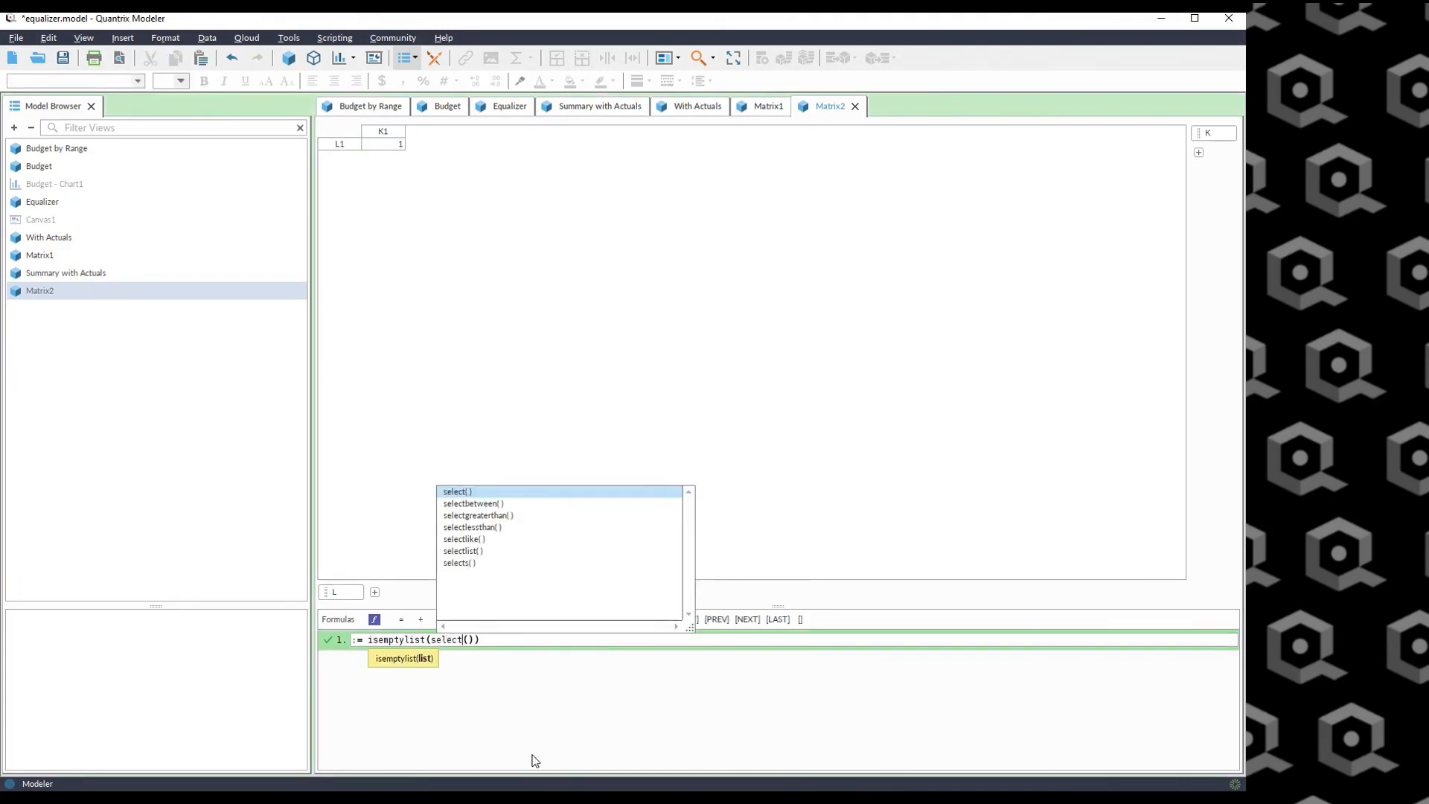
key(Return)
text(1, 2, 3)))
key(Left)
text(, list()
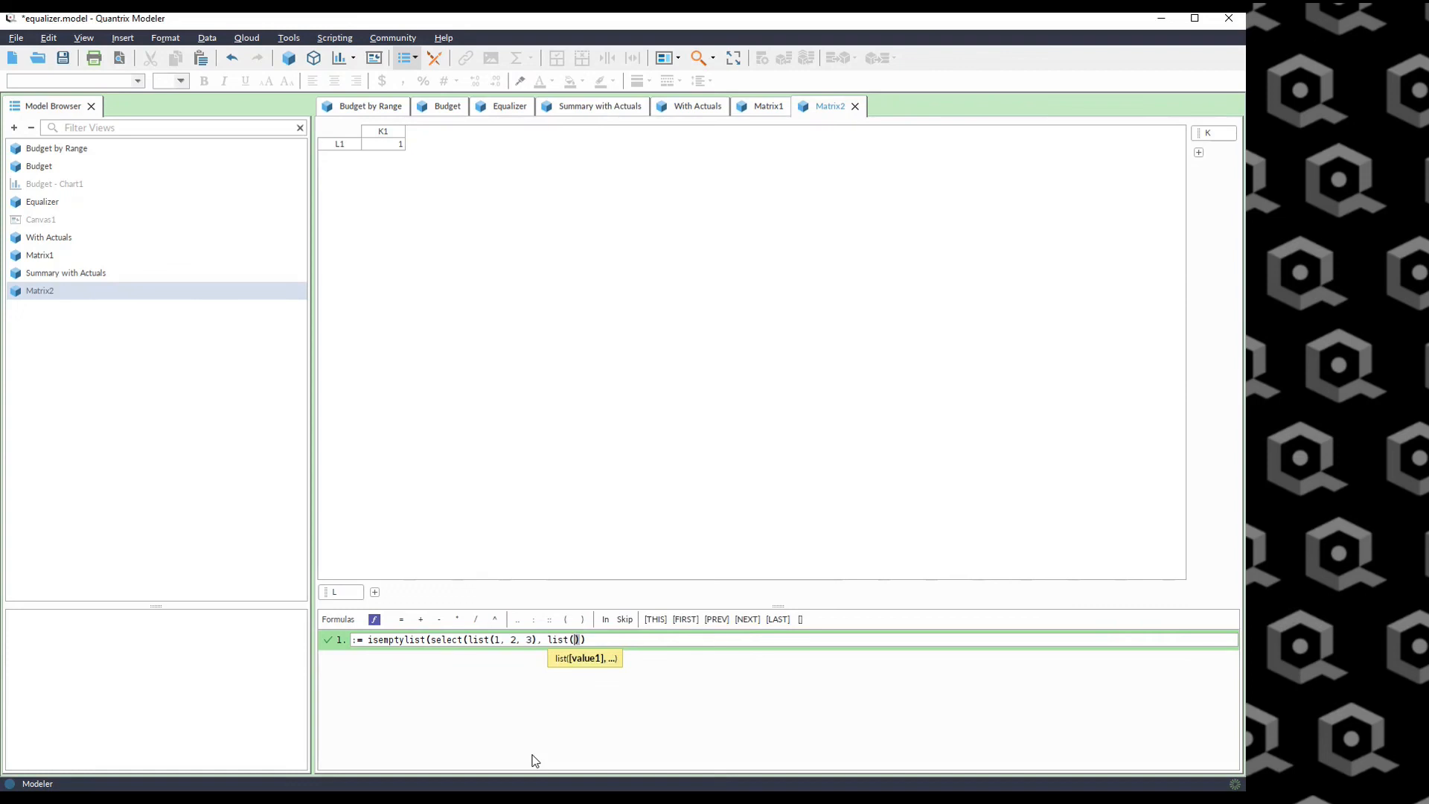
text("a", "b")
key(BackSpace)
text(, "v")
key(Right)
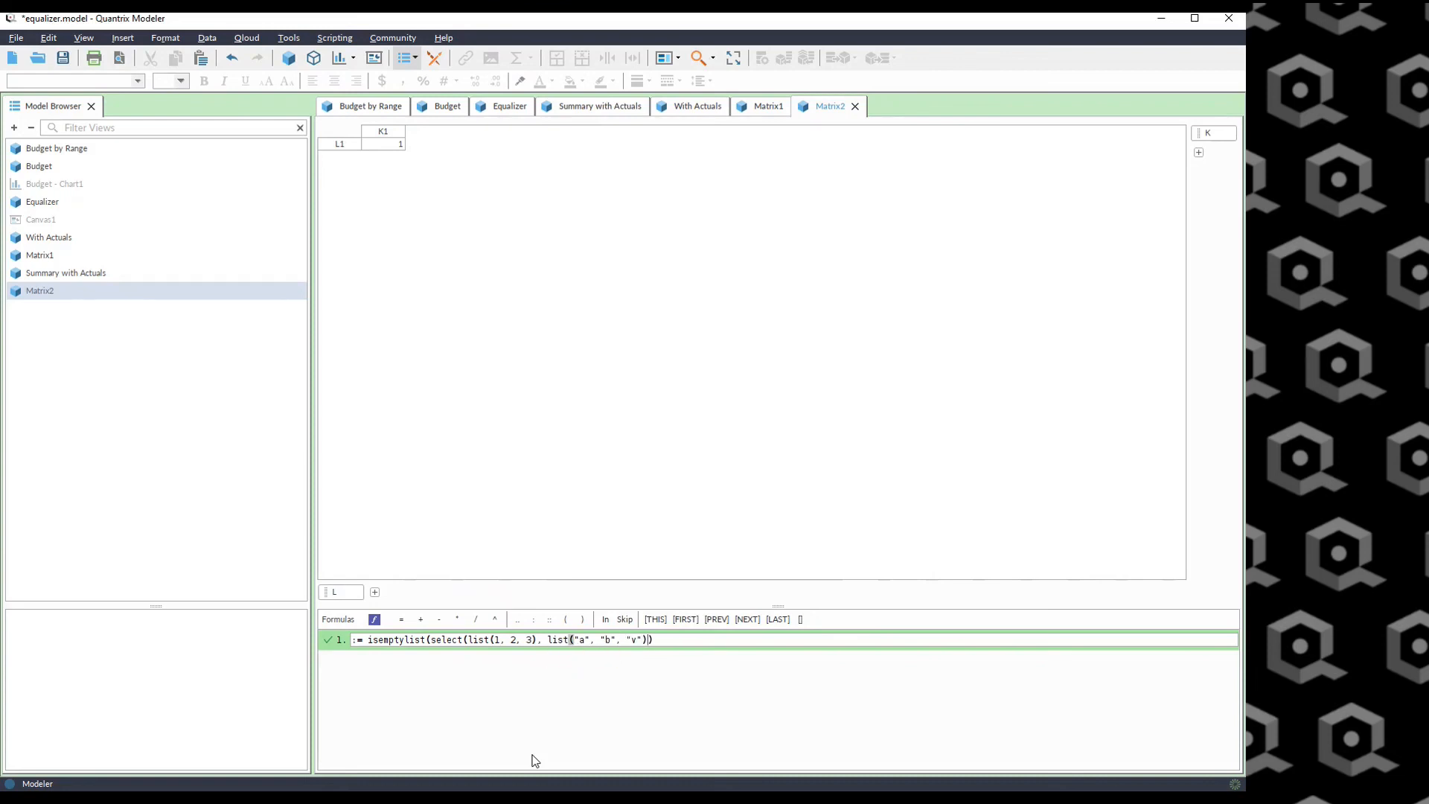
text(, )
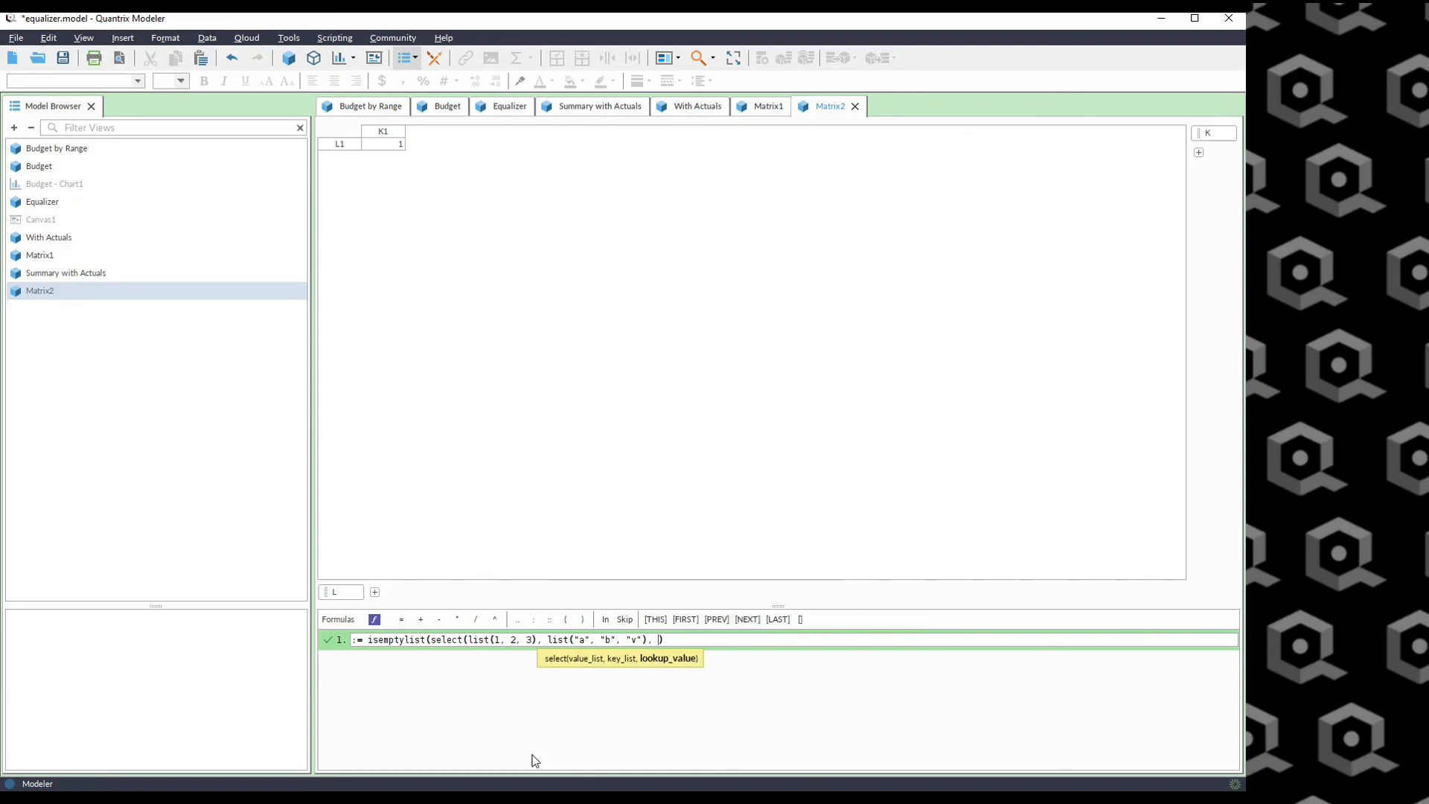
text("a")
key(Return)
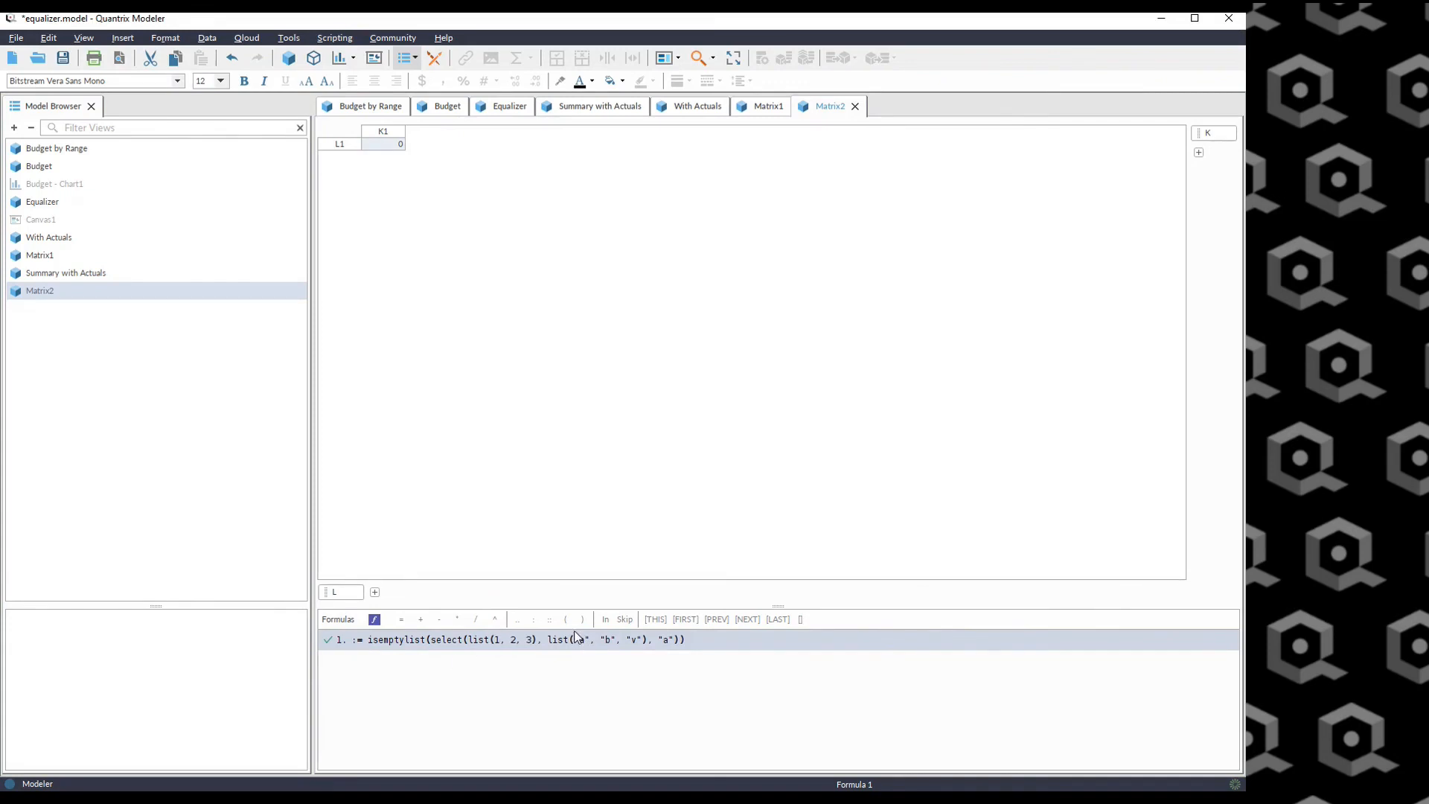
Change the select lookup value in the formula from "a" to "q".
click(670, 640)
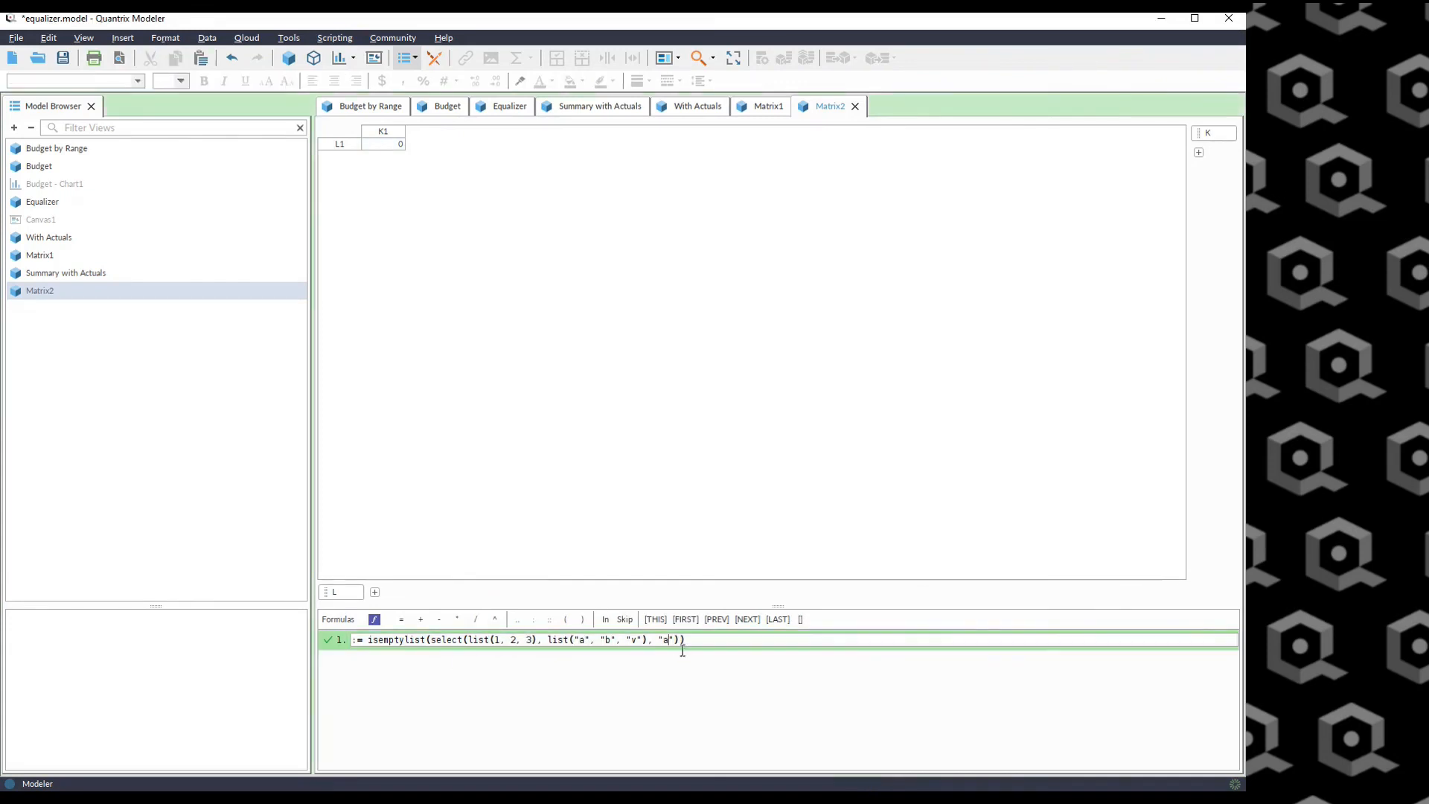
key(BackSpace)
text(q)
key(Return)
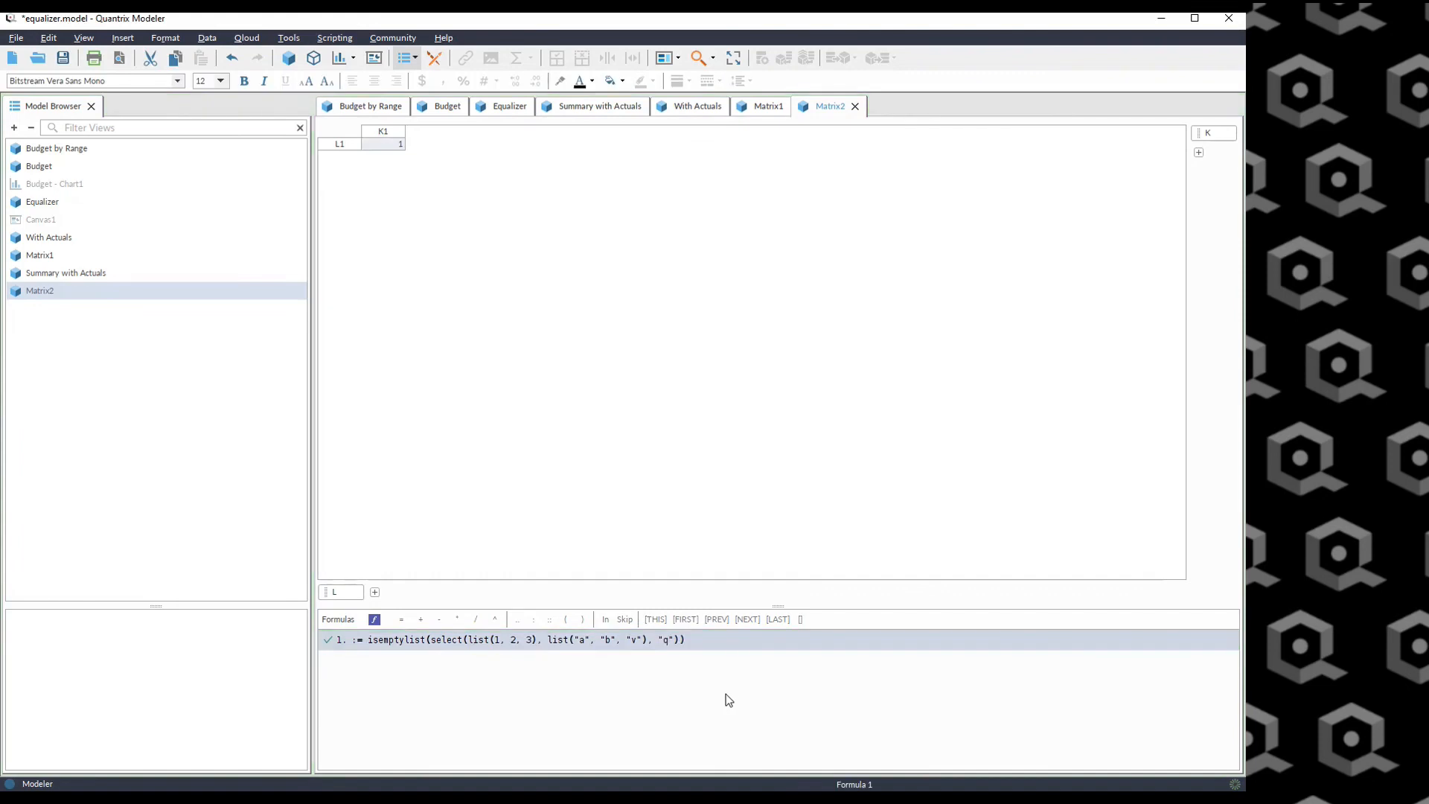